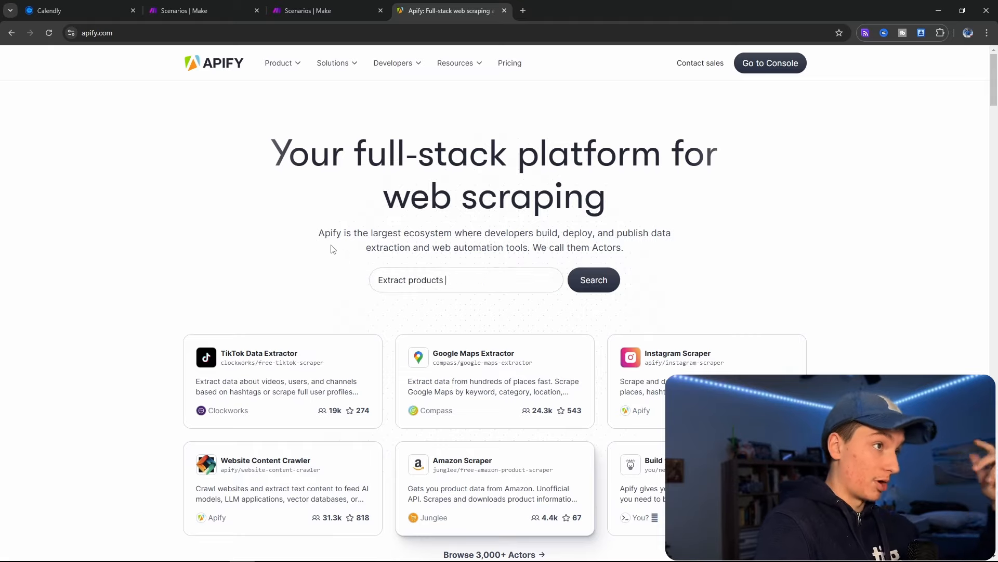
- Look through the Apify homepage, from the featured Actors down to the sign-up section
scroll(307, 229, "down", 5)
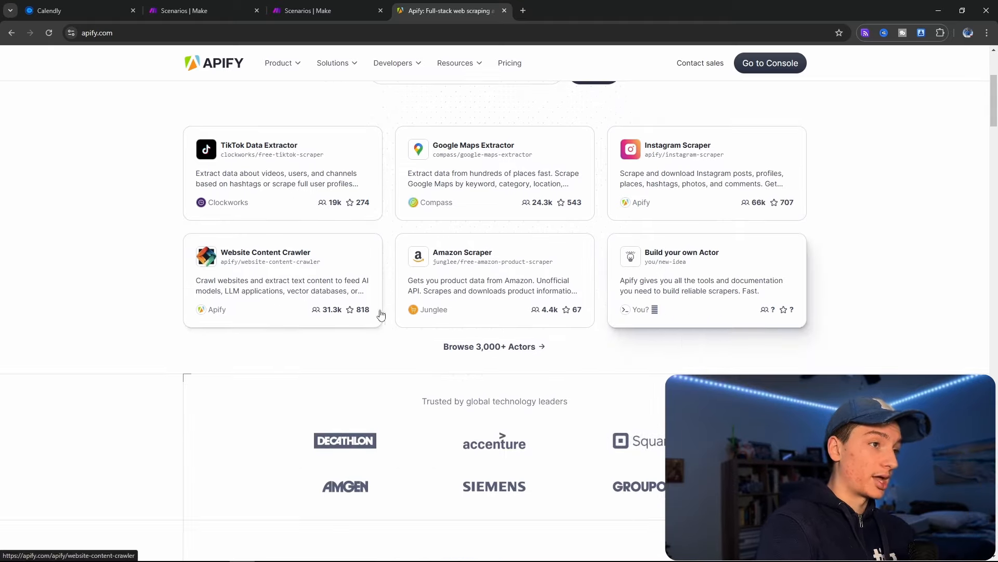
scroll(390, 316, "down", 10)
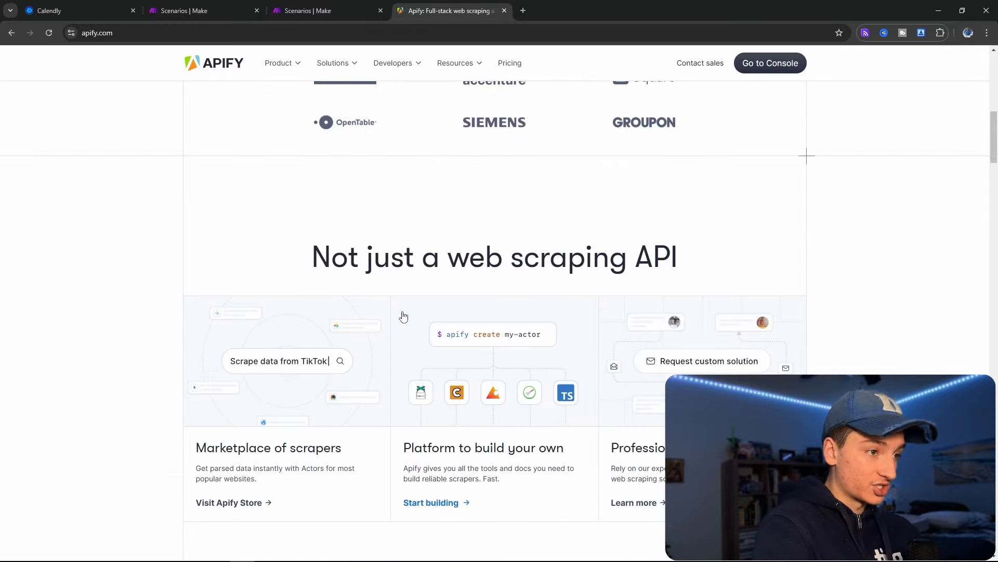
scroll(405, 316, "down", 15)
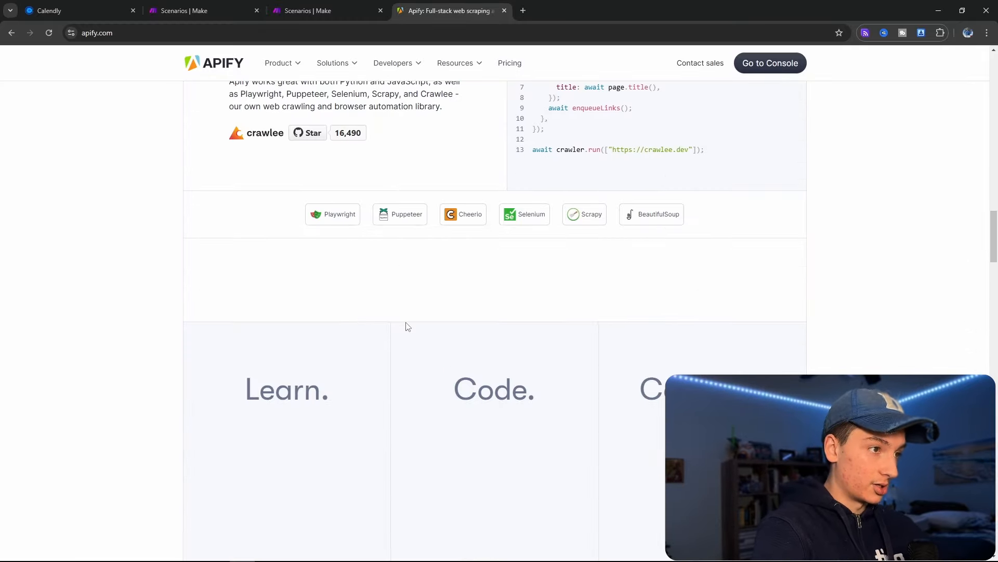
scroll(138, 408, "down", 15)
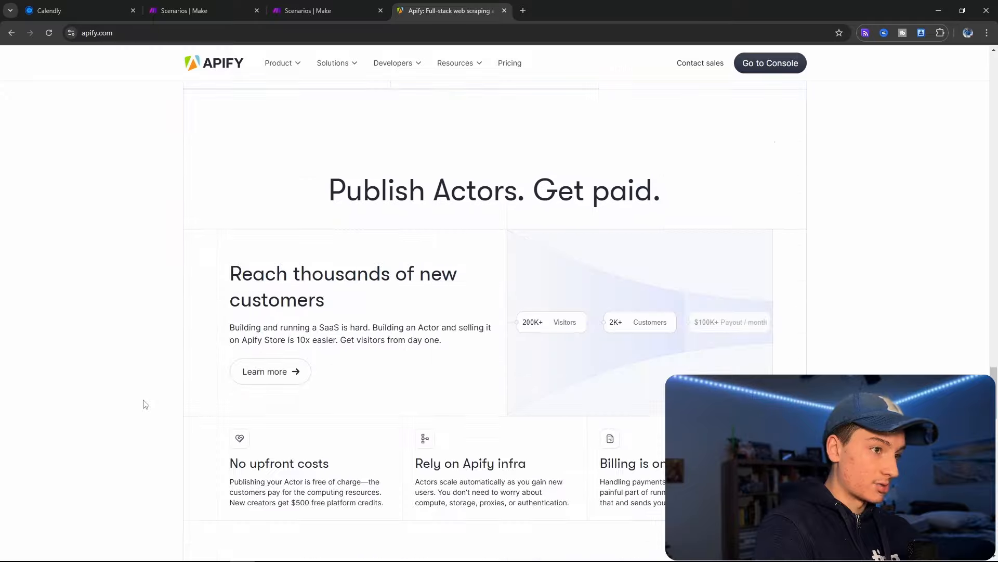
scroll(145, 406, "down", 19)
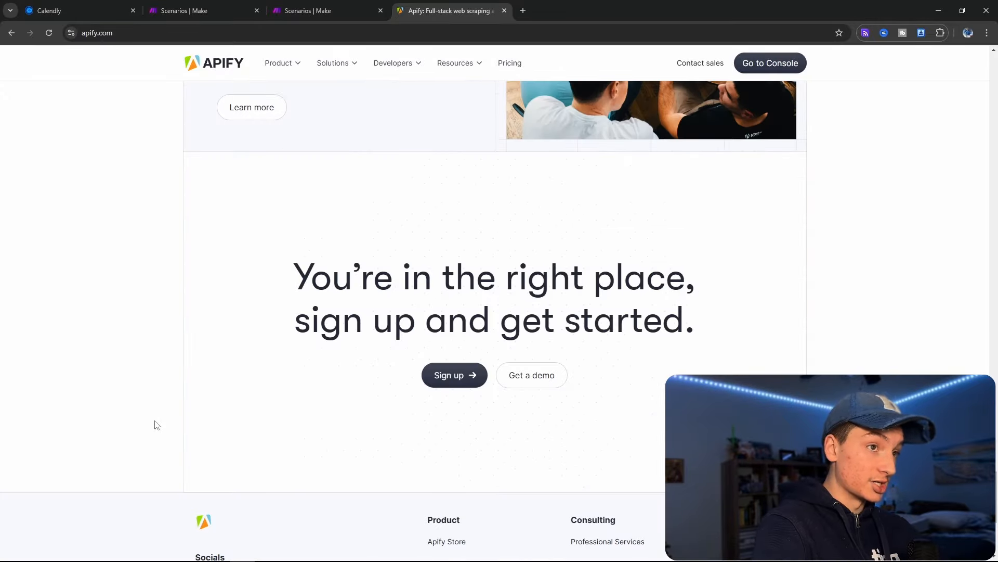
scroll(157, 425, "down", 2)
scroll(155, 420, "up", 20)
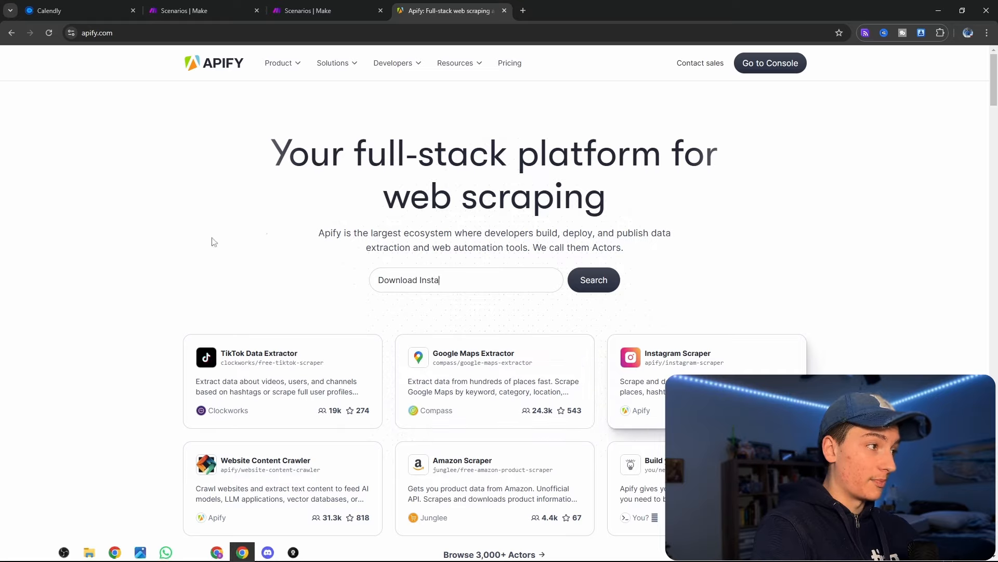
left_click(508, 283)
type("Scrape TikTok profile")
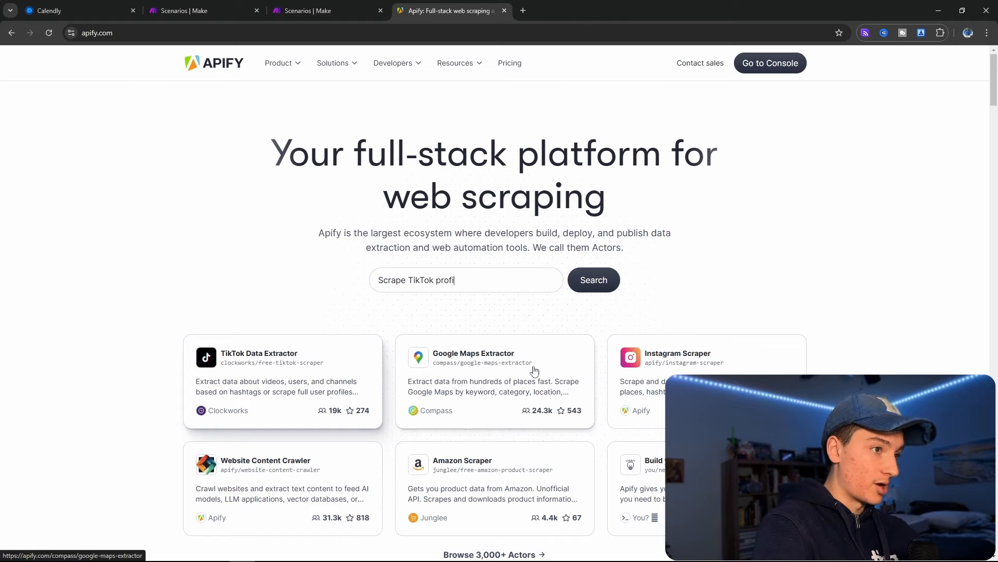
left_click(457, 388)
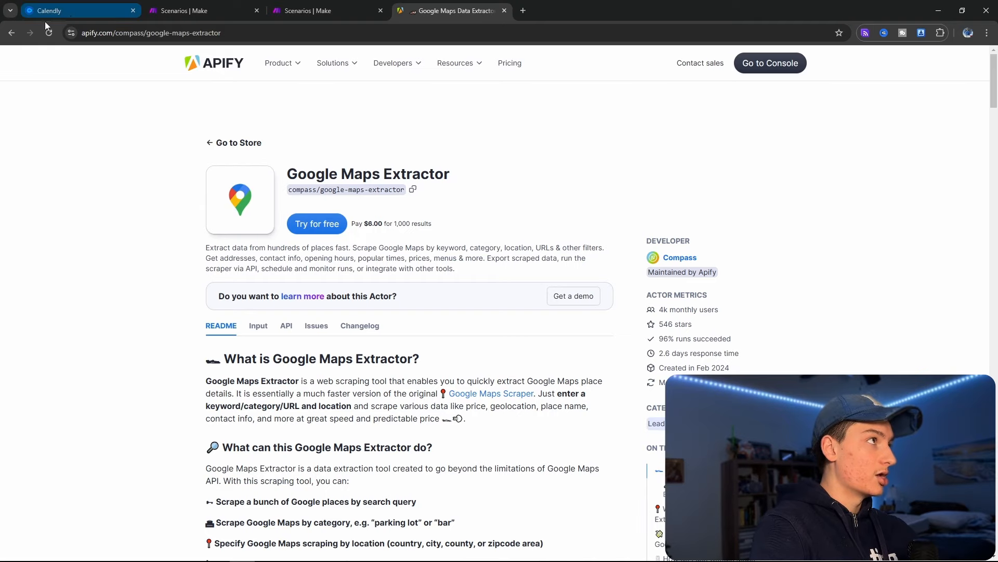
left_click(11, 33)
left_click(158, 33)
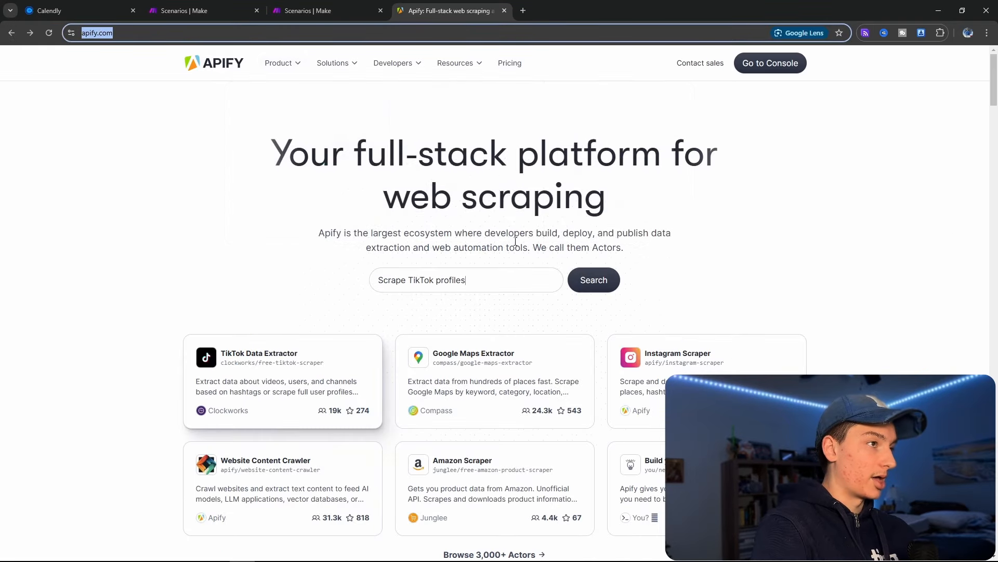
- Open the Google Maps Extractor from the featured Actors and start trying it for free
left_click(442, 408)
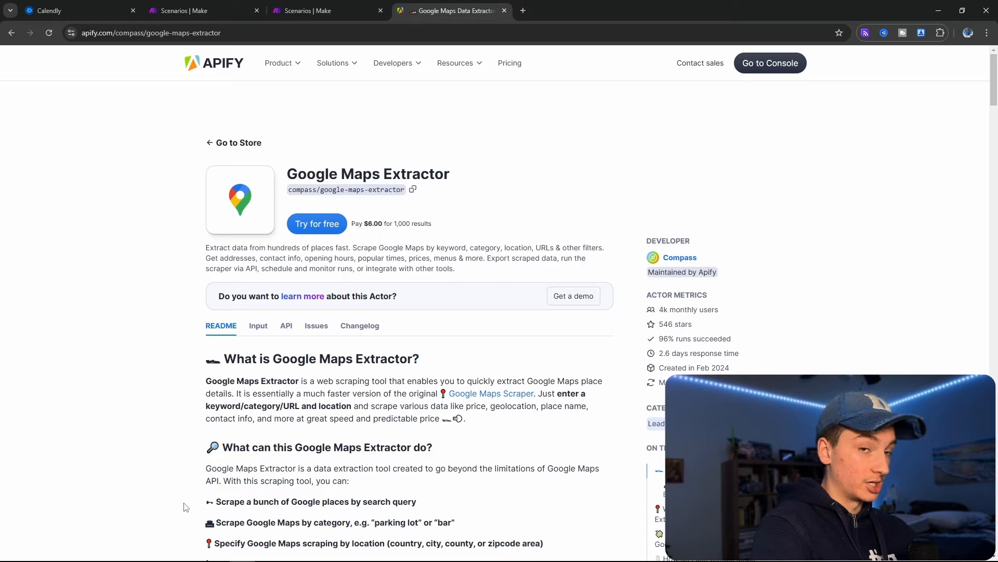
left_click(321, 225)
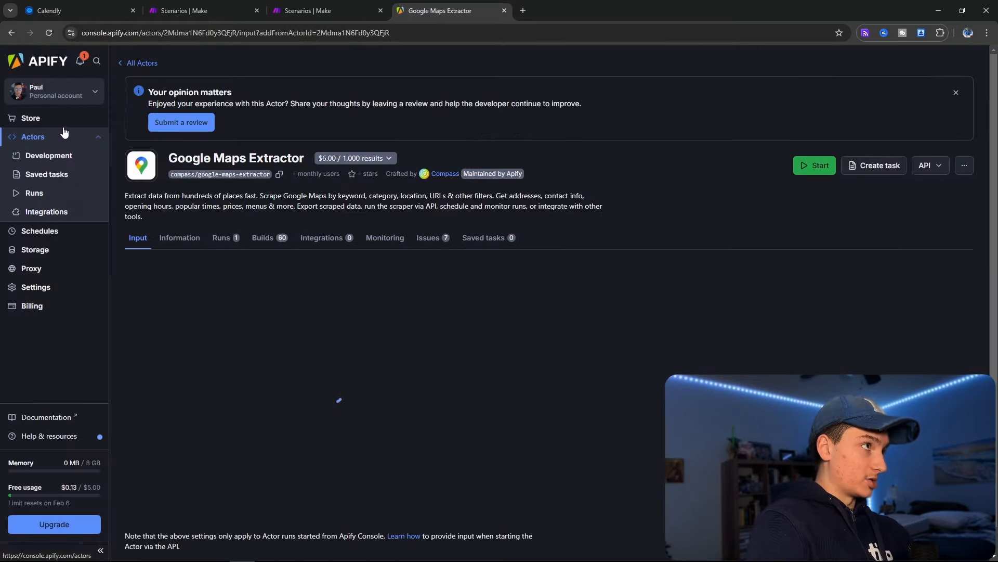
- Search the Apify Store for "google maps" and open the Google Maps Scraper by Compass
left_click(61, 117)
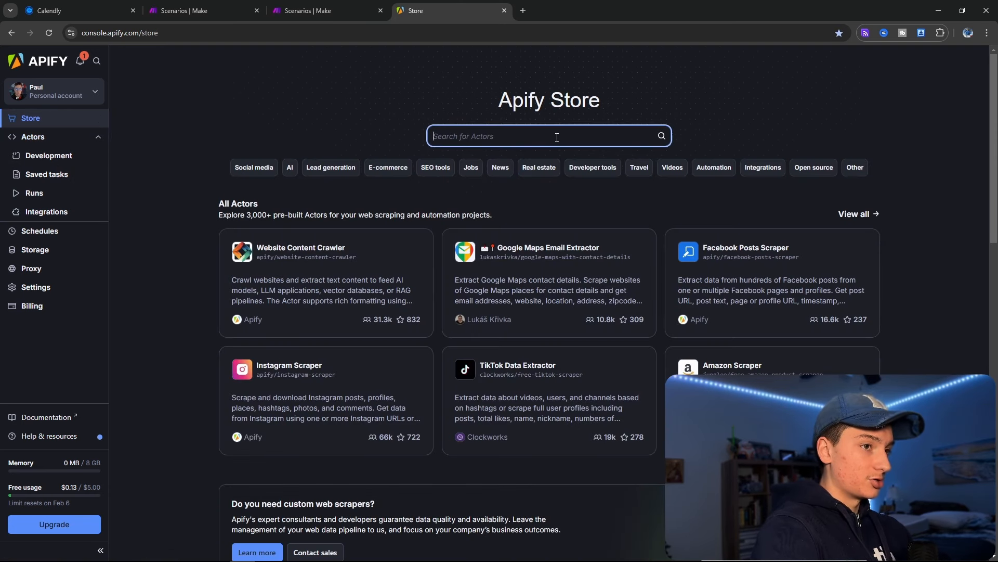
type("google maps")
key("Return")
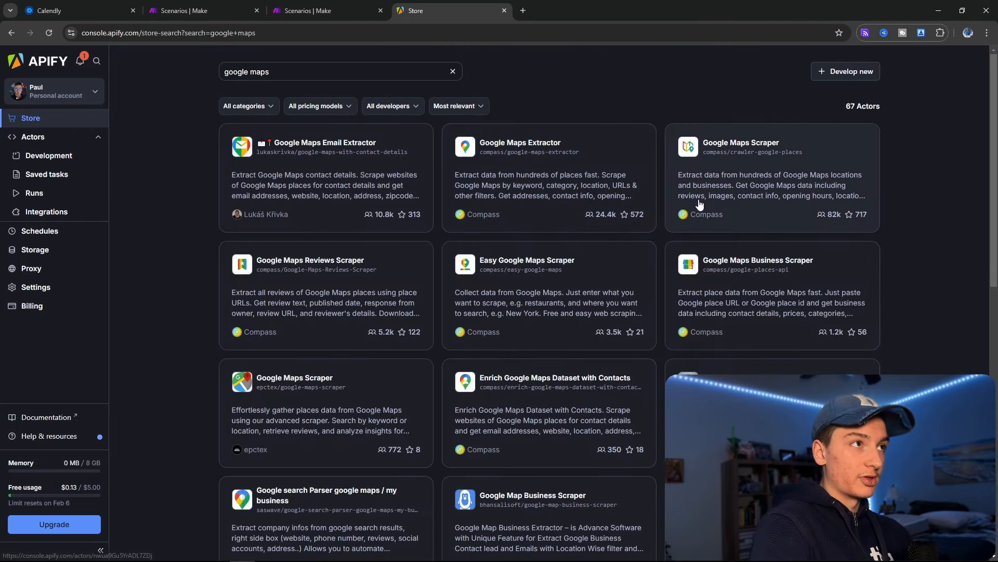
left_click(728, 172)
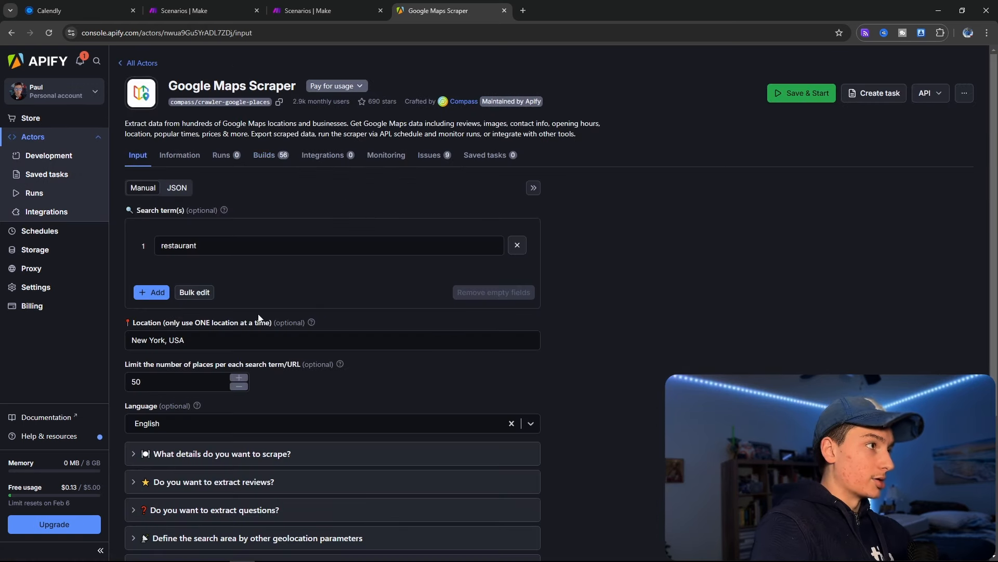
- Review the scraper's search term, location, place limit and language inputs, keeping English as the language
left_click_drag(234, 246, 73, 212)
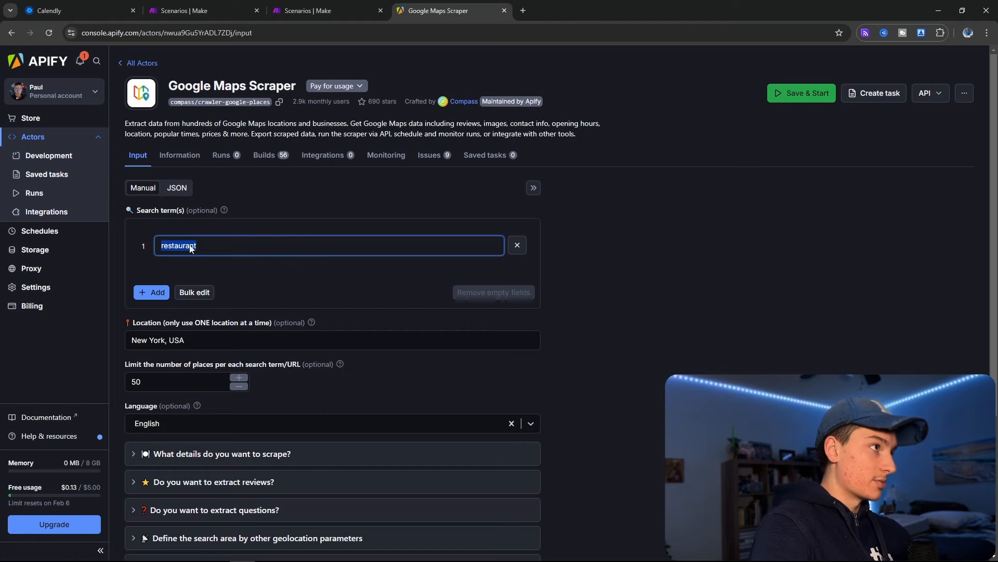
left_click_drag(234, 341, 104, 319)
scroll(379, 386, "down", 3)
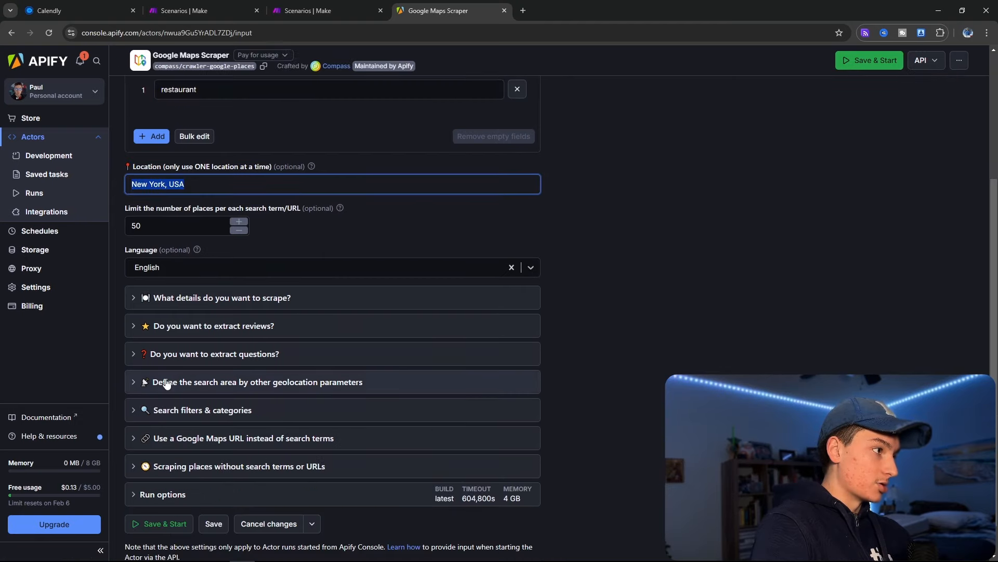
scroll(196, 388, "up", 4)
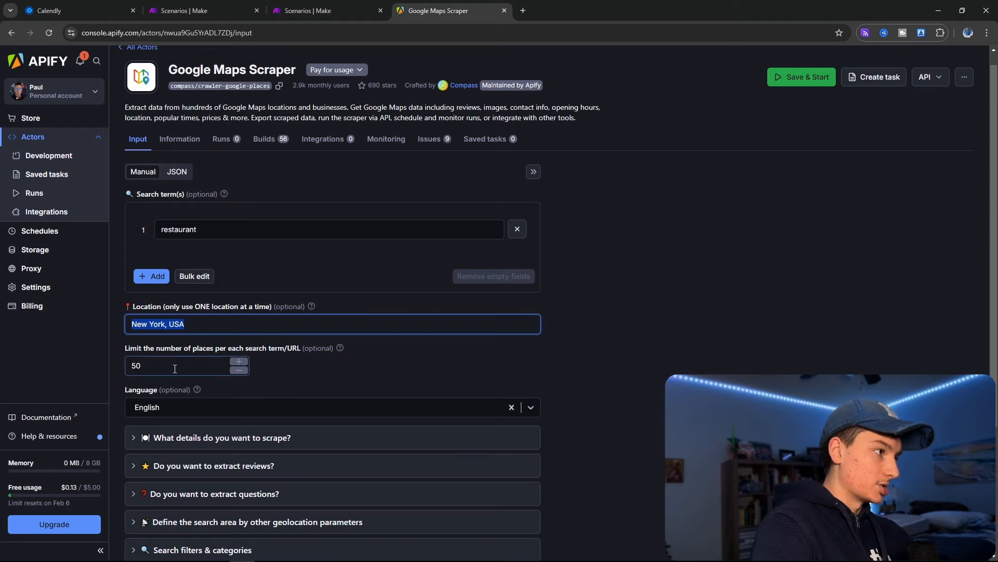
left_click(174, 369)
left_click(180, 414)
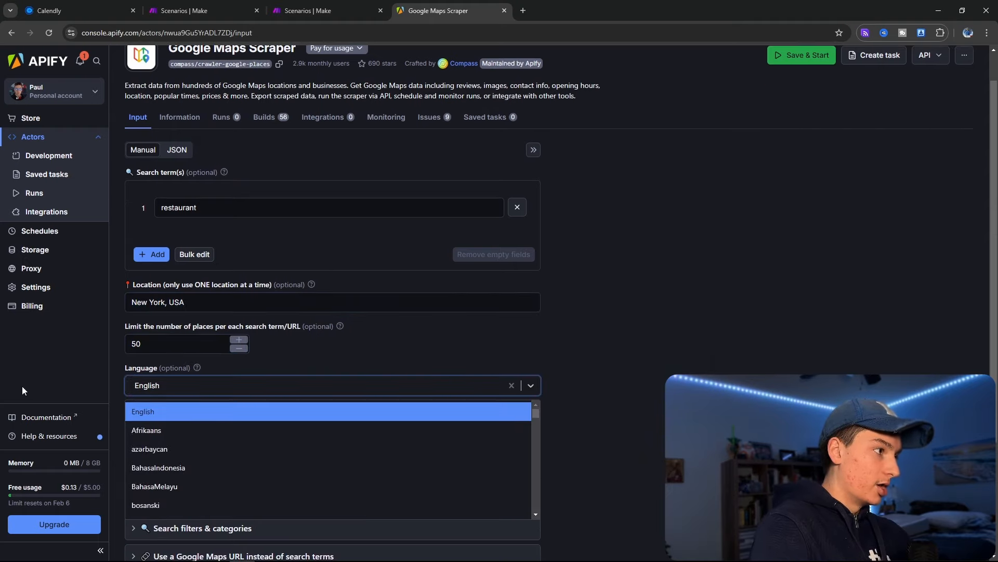
left_click(139, 412)
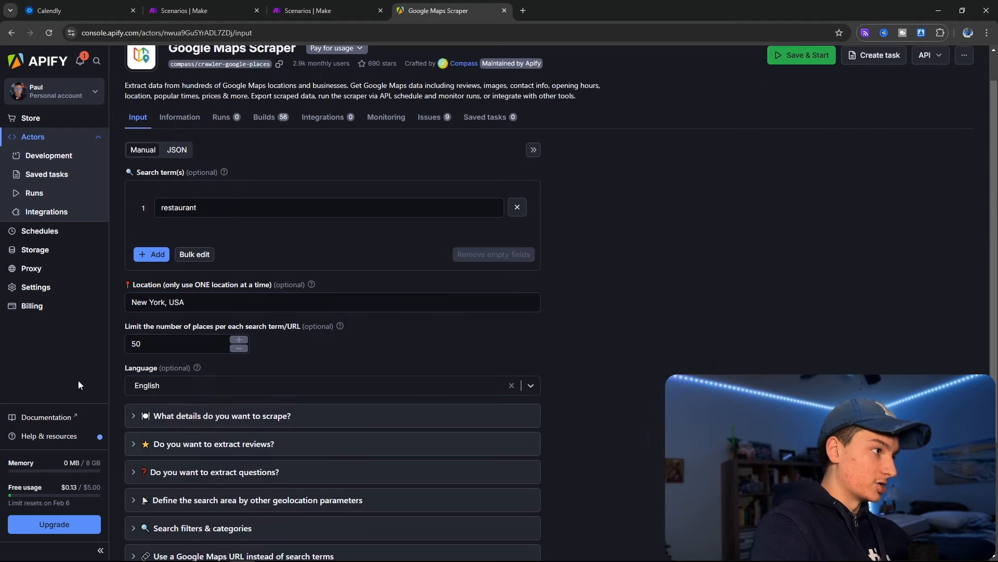
double_click(167, 344)
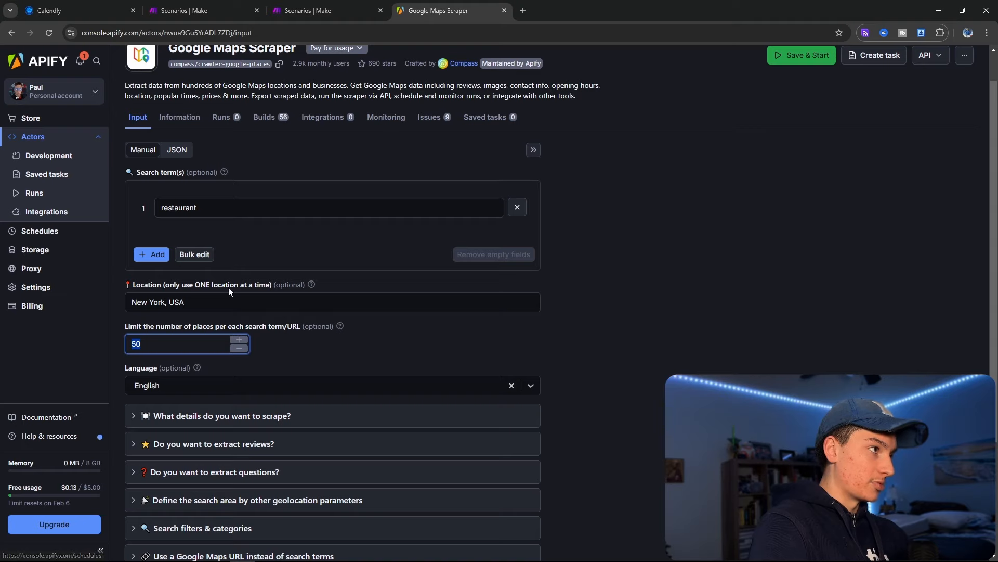
triple_click(258, 301)
double_click(247, 208)
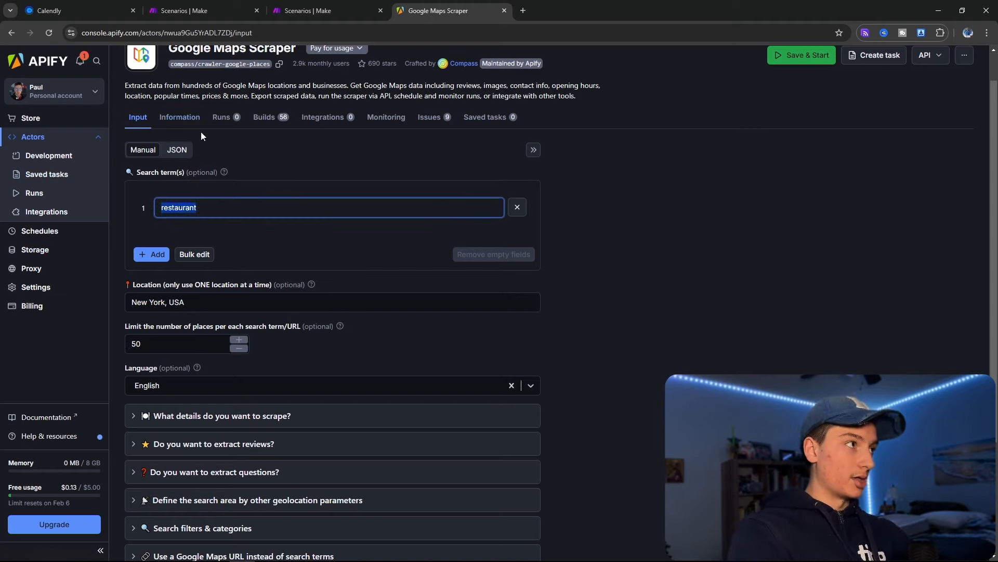
- Read the scraper's description for the kinds of Google Maps data it extracts
scroll(249, 179, "up", 1)
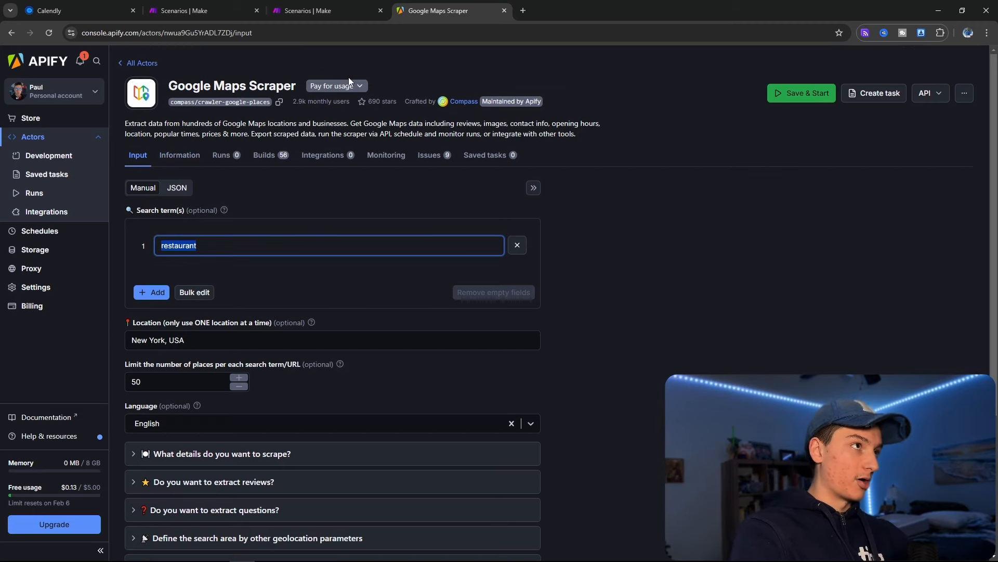
left_click_drag(351, 123, 422, 123)
left_click(360, 122)
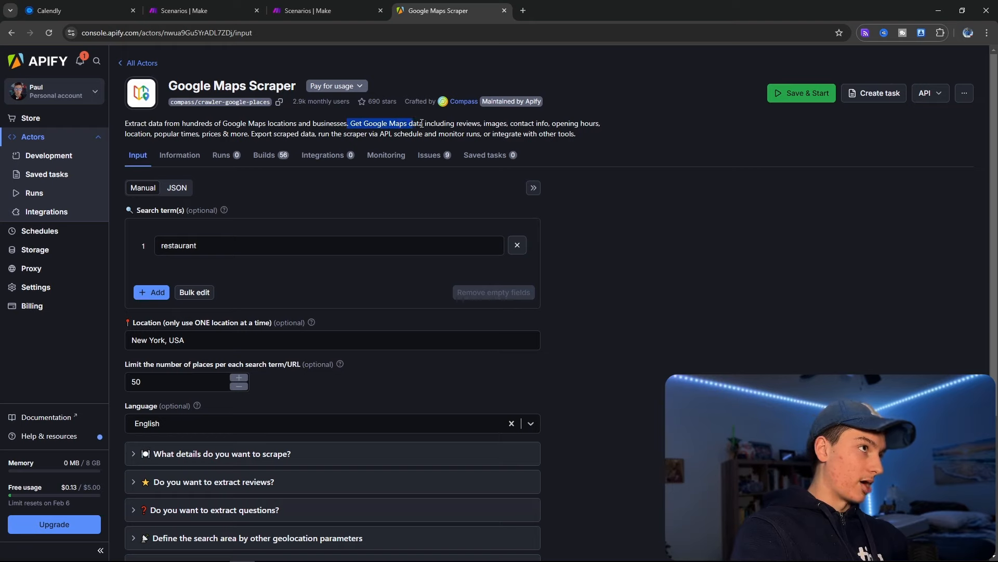
- Show the scraper input as JSON and examine its searchStringsArray, locationQuery and language parameters
left_click(177, 189)
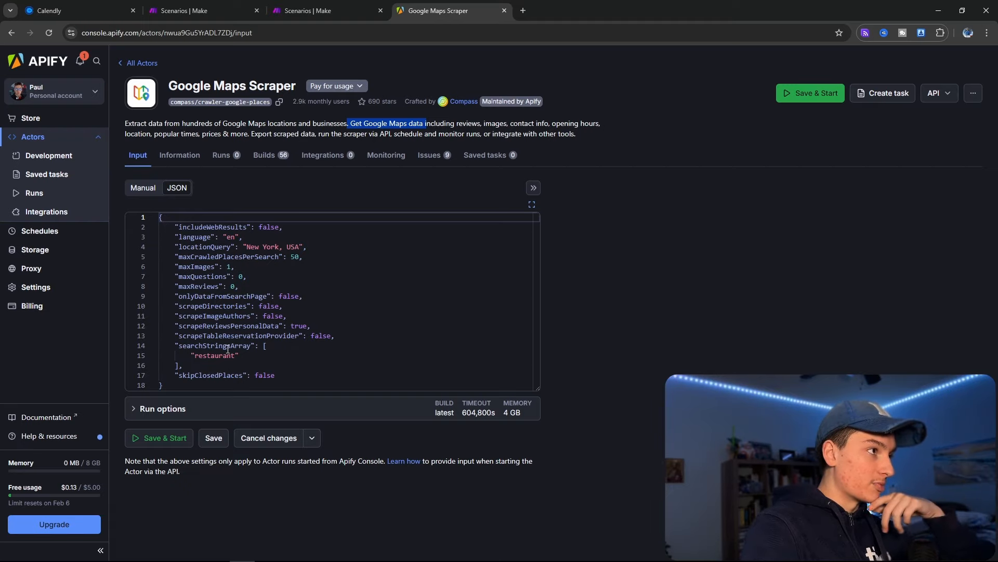
left_click_drag(203, 375, 242, 386)
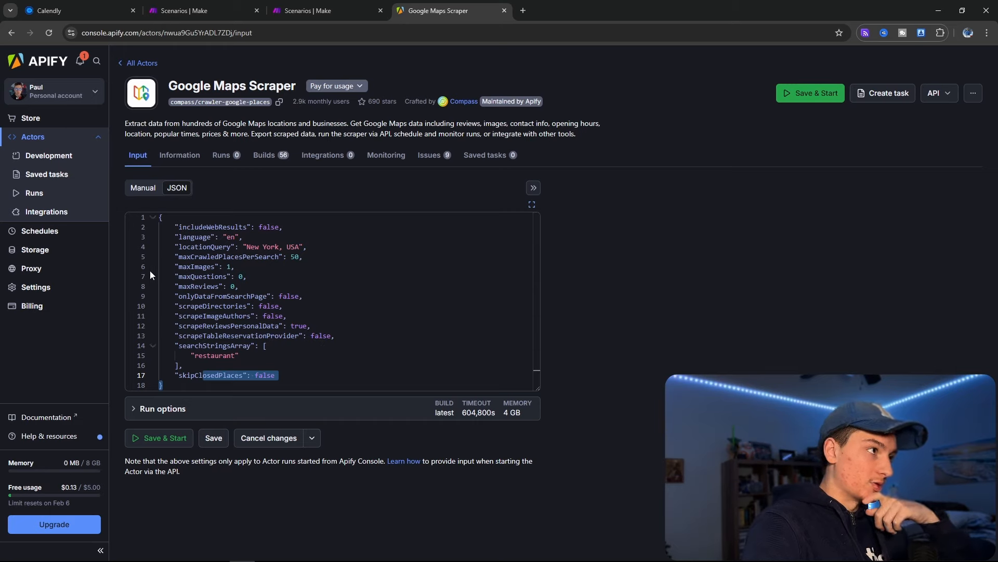
left_click_drag(178, 266, 276, 375)
left_click(246, 354)
mouse_move(177, 345)
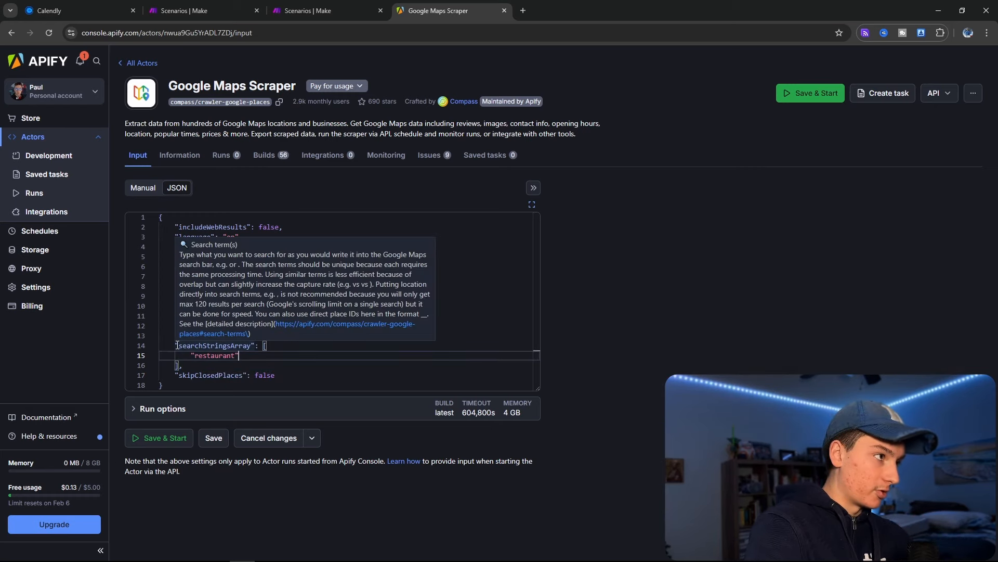
left_click_drag(177, 345, 252, 349)
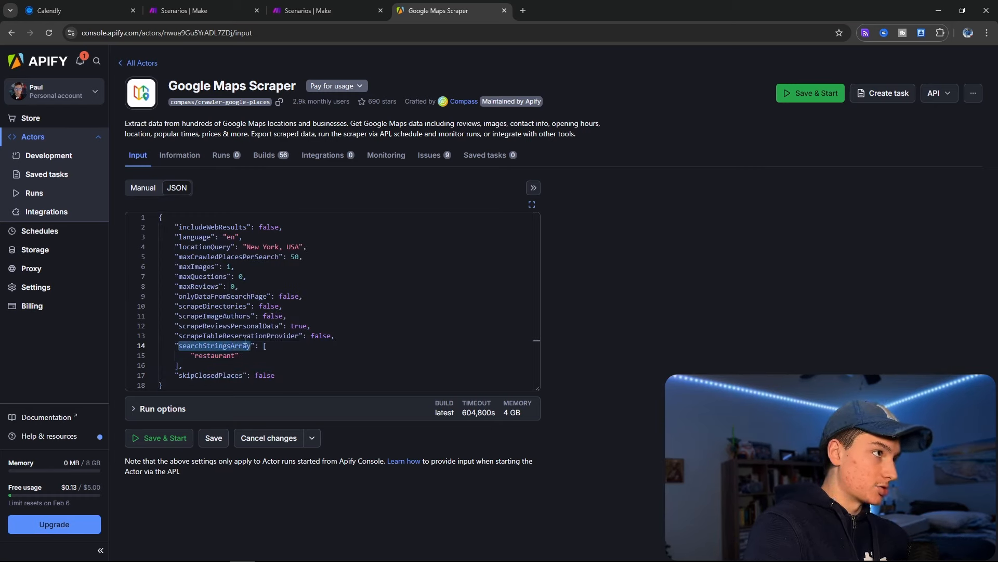
left_click_drag(243, 246, 310, 250)
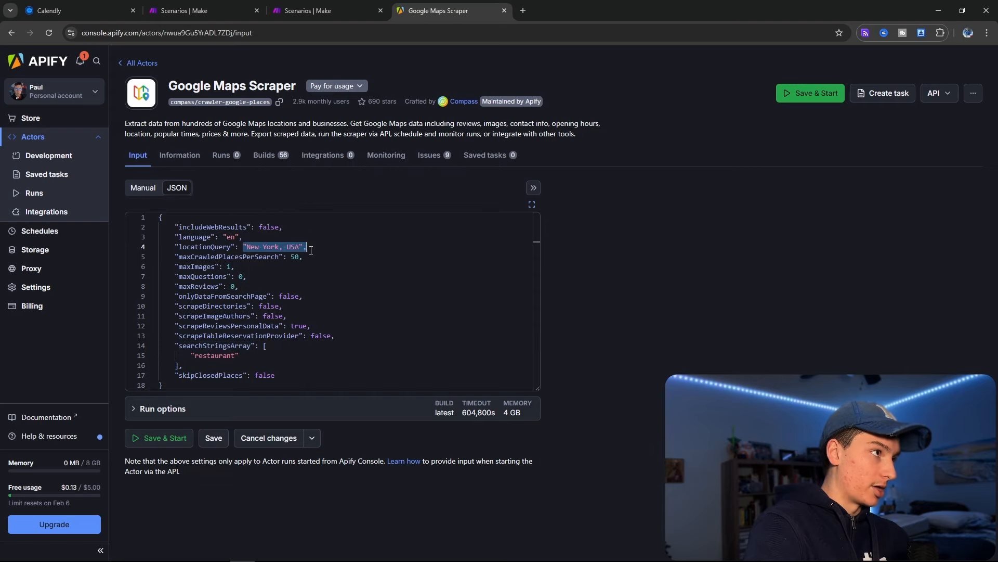
left_click_drag(226, 238, 247, 238)
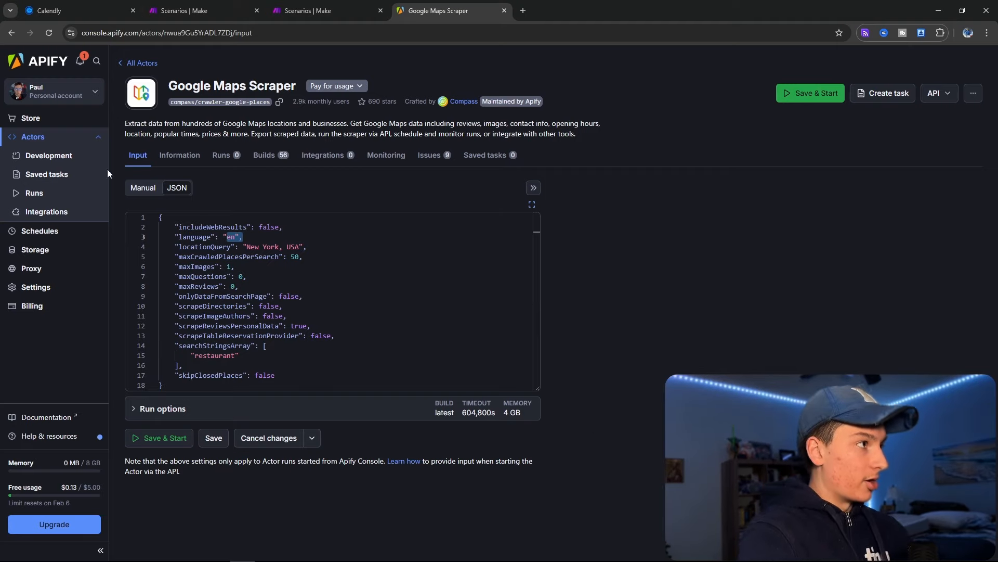
- Highlight the whole JSON input, and re-examine the location and search term values within it
left_click_drag(168, 395, 158, 216)
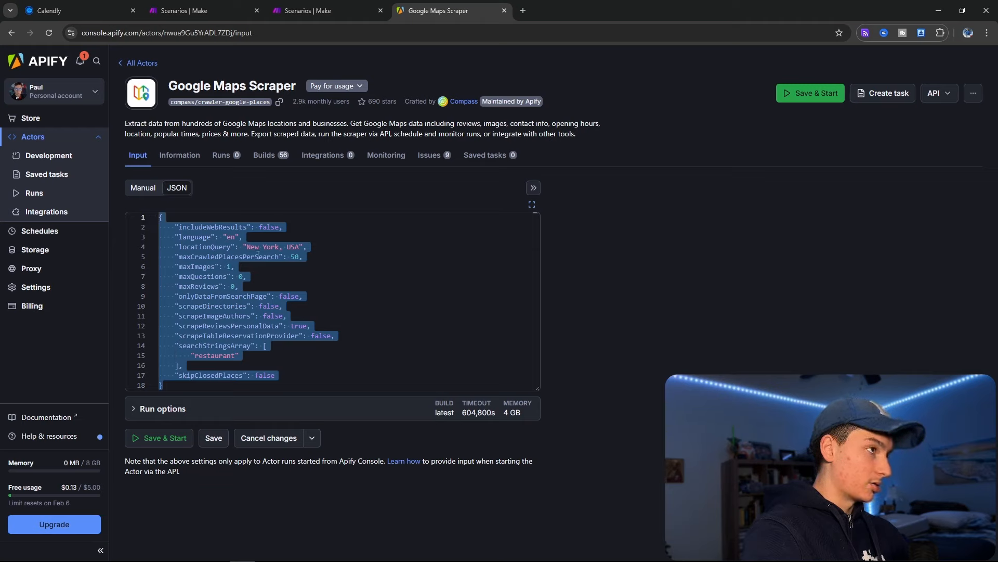
left_click(257, 253)
left_click_drag(246, 246, 300, 248)
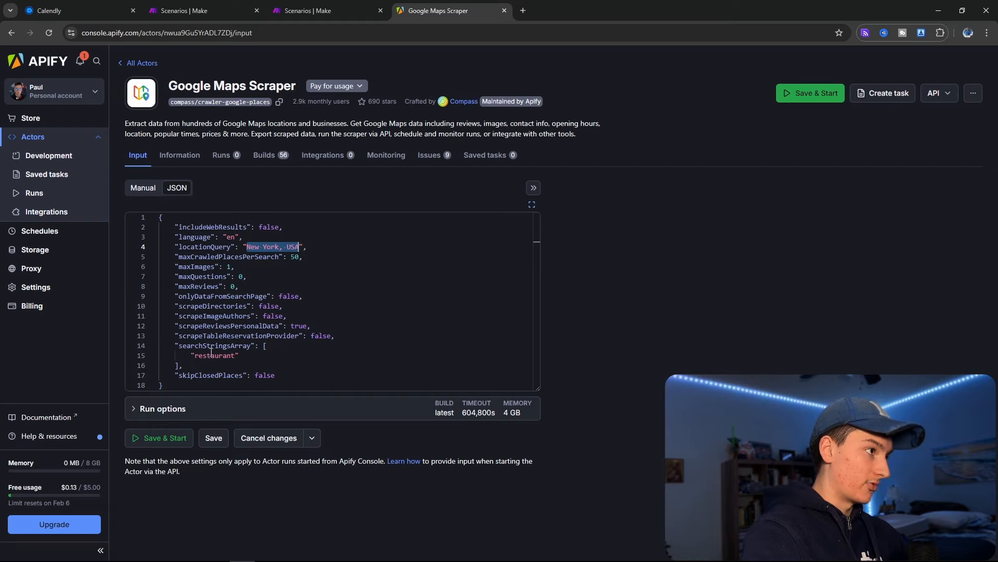
left_click_drag(195, 356, 233, 357)
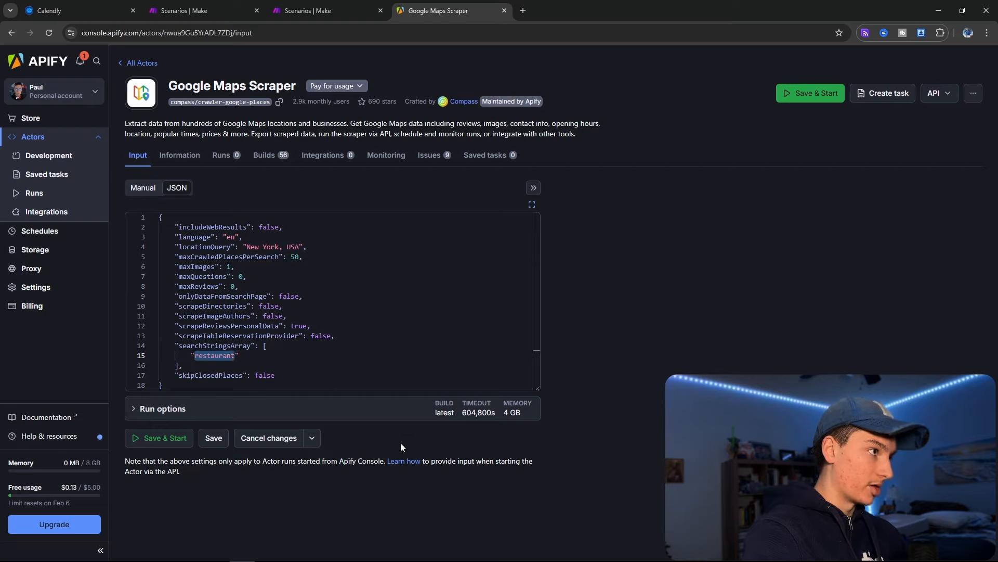
left_click(245, 247)
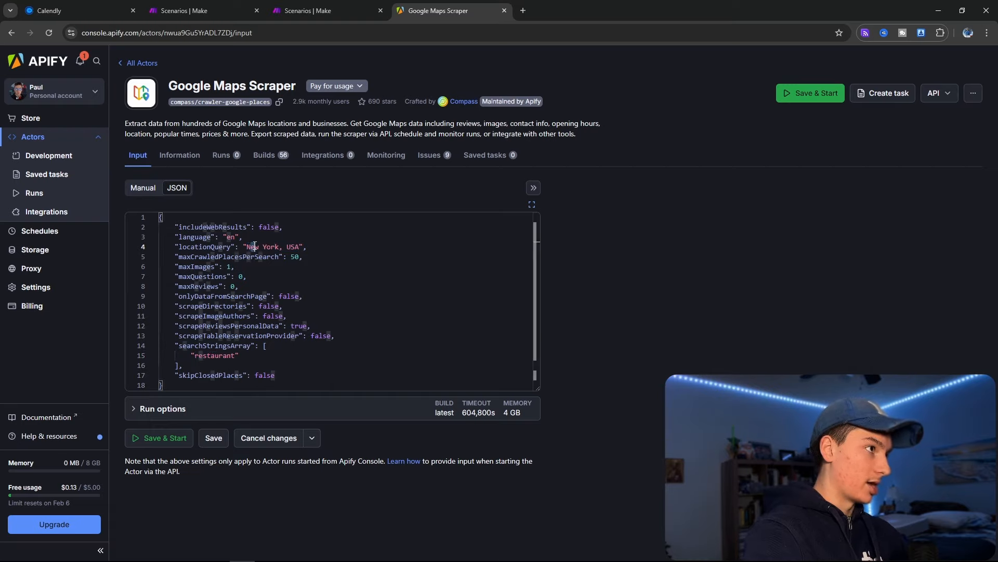
left_click_drag(249, 247, 329, 249)
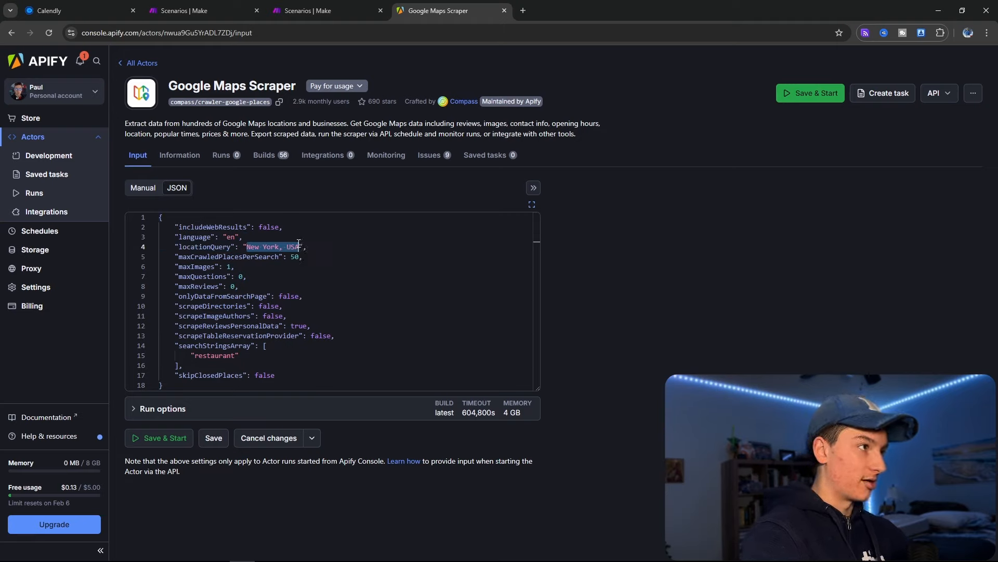
left_click(285, 256)
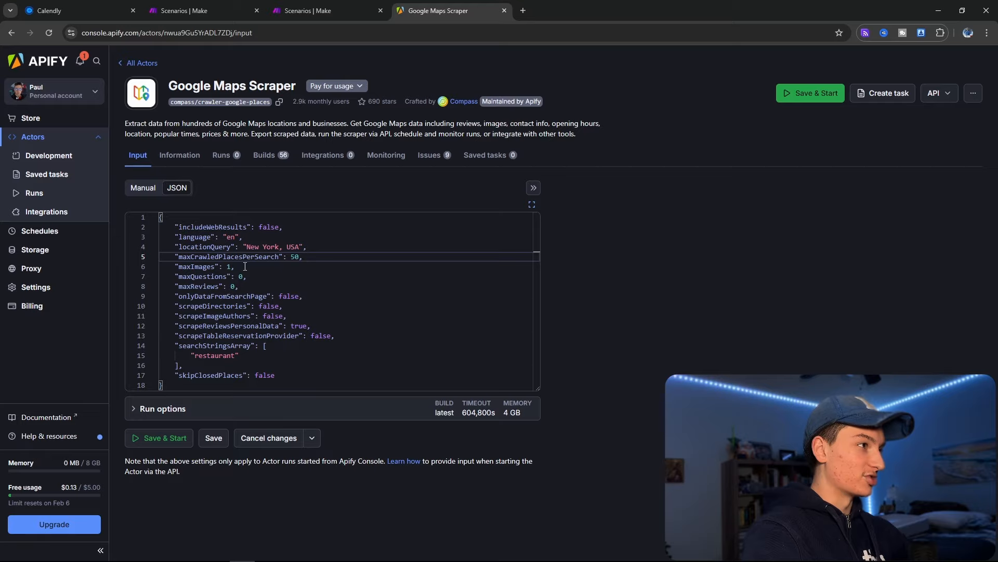
- Compare the scraper's manual input settings with the JSON version, and select the whole JSON input
left_click(143, 187)
scroll(220, 306, "down", 2)
scroll(224, 348, "up", 2)
scroll(217, 350, "down", 3)
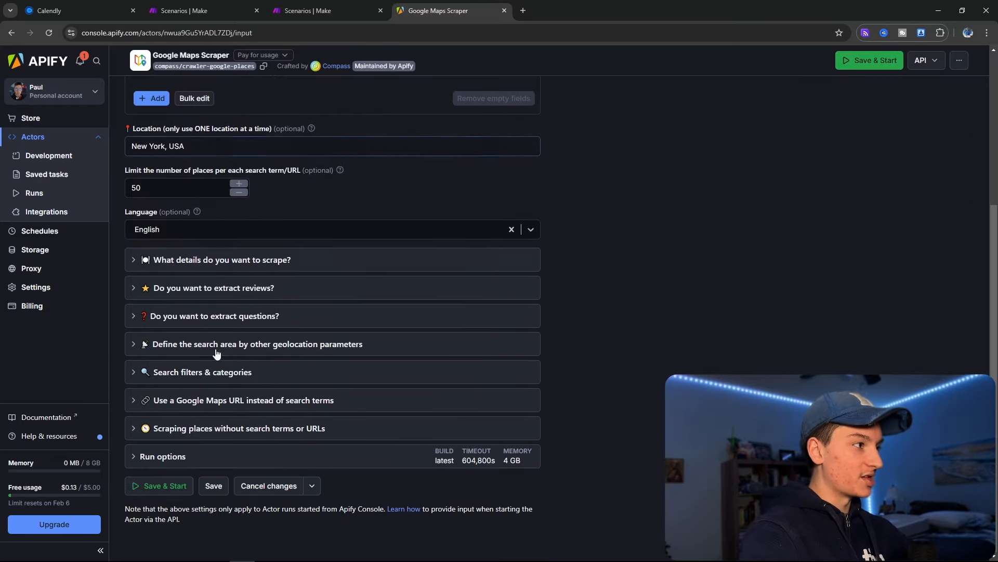
scroll(166, 483, "up", 2)
scroll(191, 481, "up", 2)
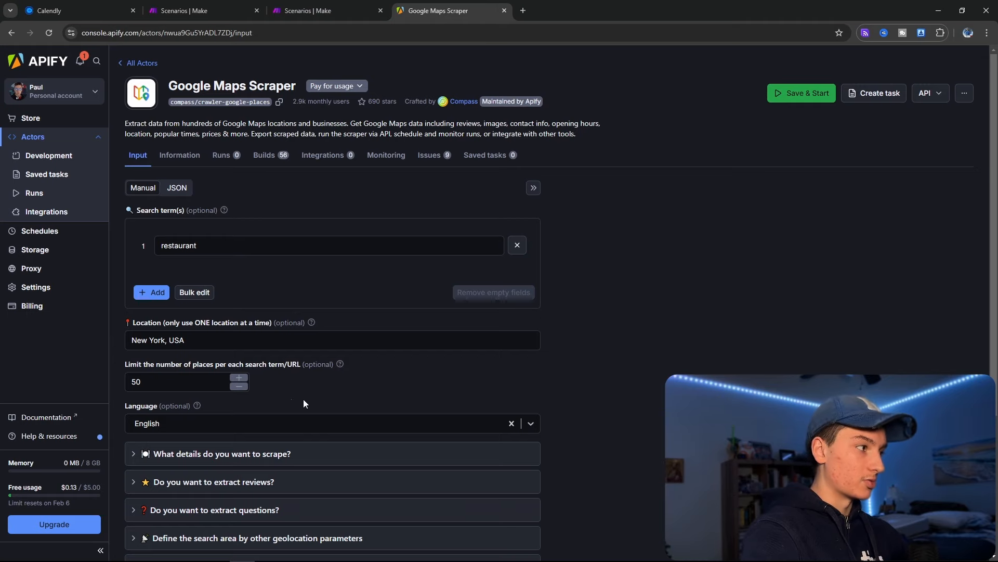
scroll(244, 432, "down", 3)
scroll(404, 482, "up", 3)
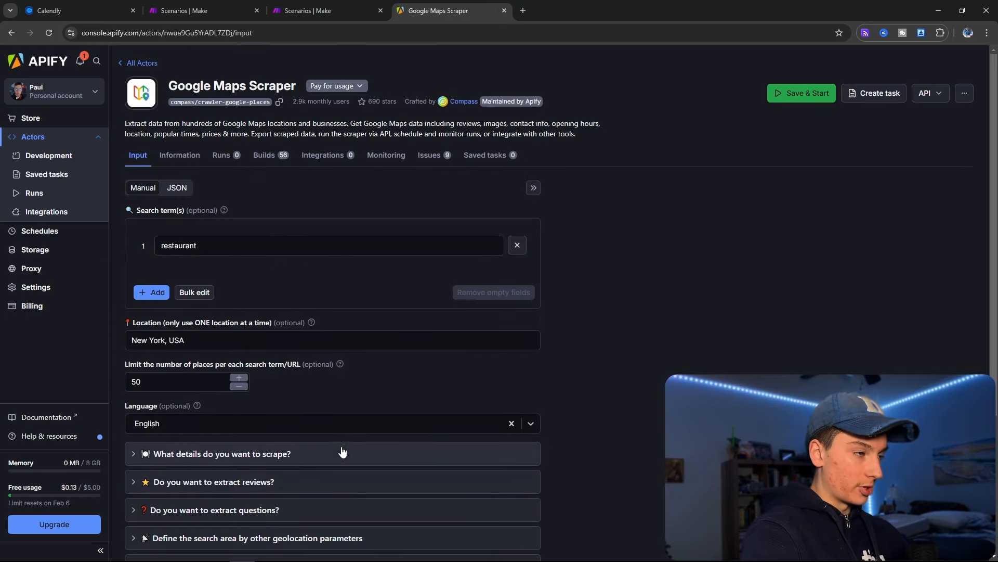
left_click(177, 188)
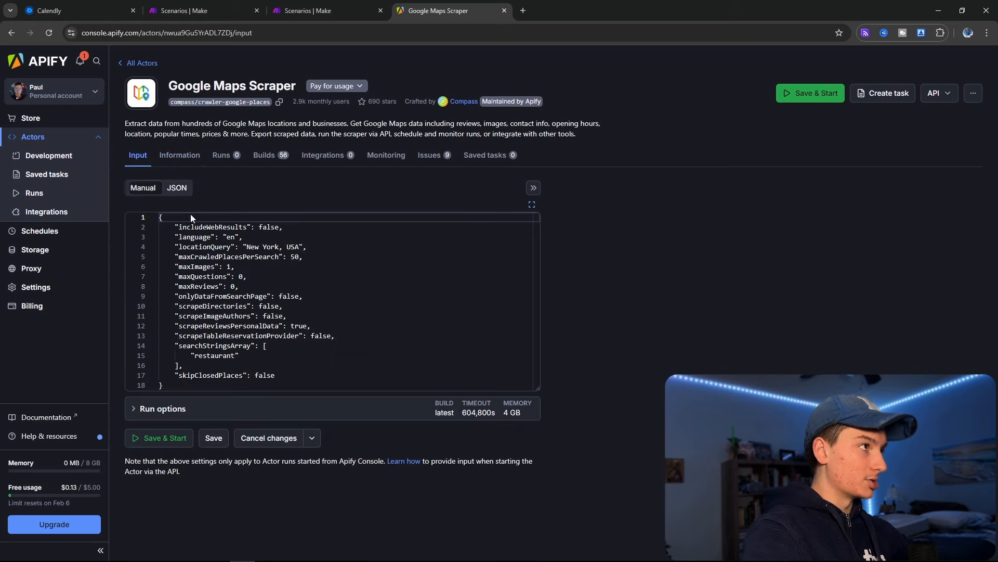
left_click_drag(364, 387, 66, 199)
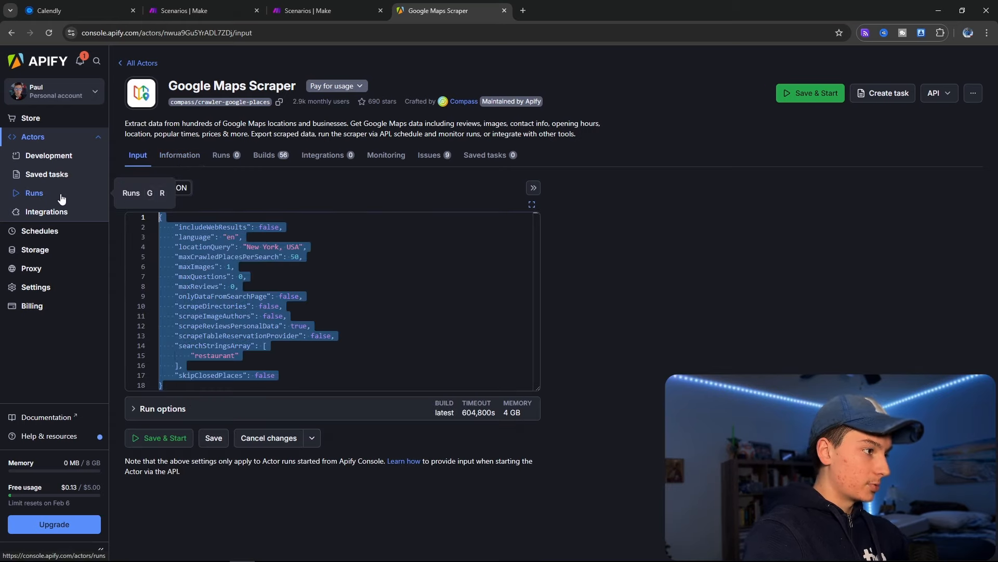
- Switch to Make, create a new scenario in the Apify Demo folder and add the Apify Run an Actor module to it
left_click(325, 10)
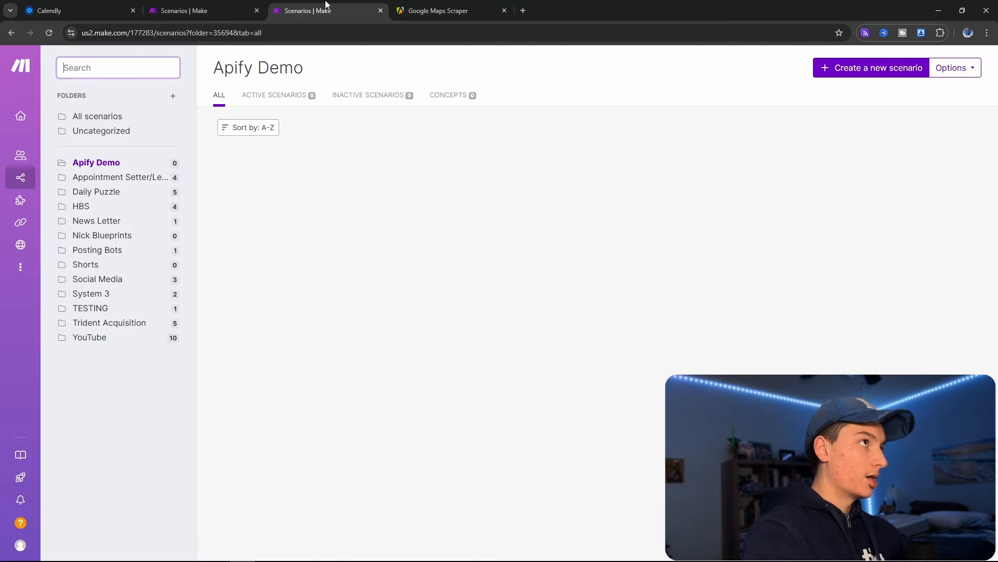
left_click(228, 7)
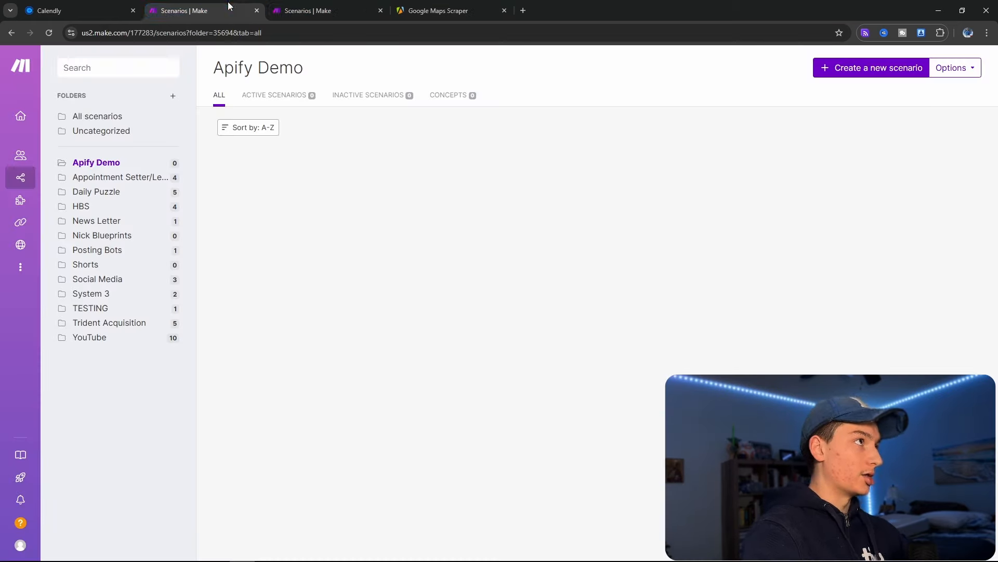
left_click(874, 69)
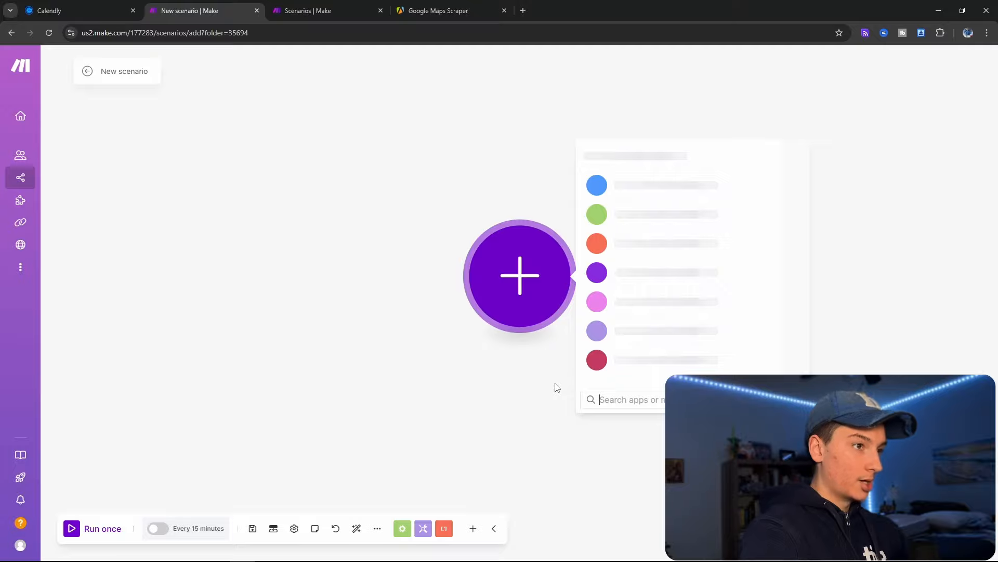
type("a")
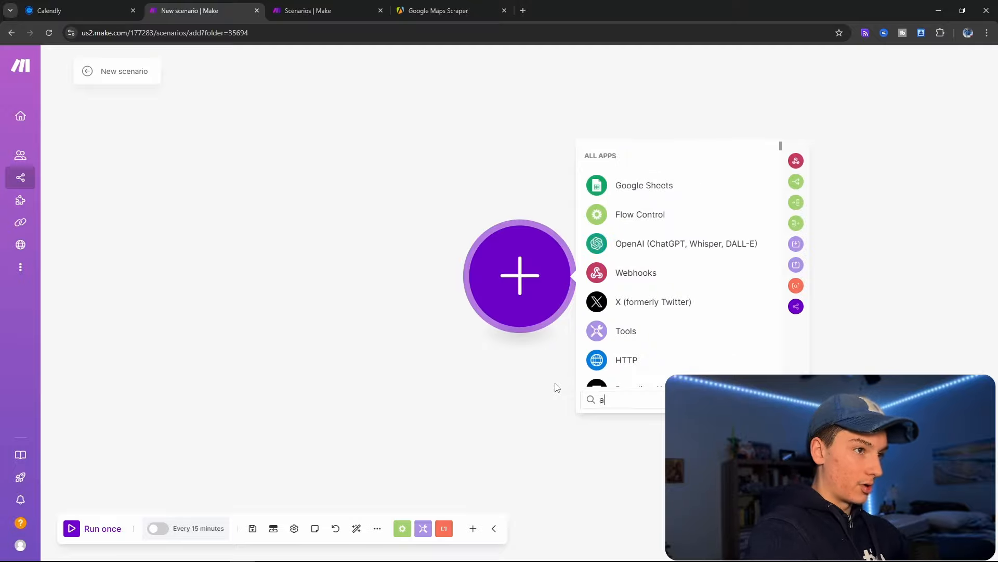
type("pify")
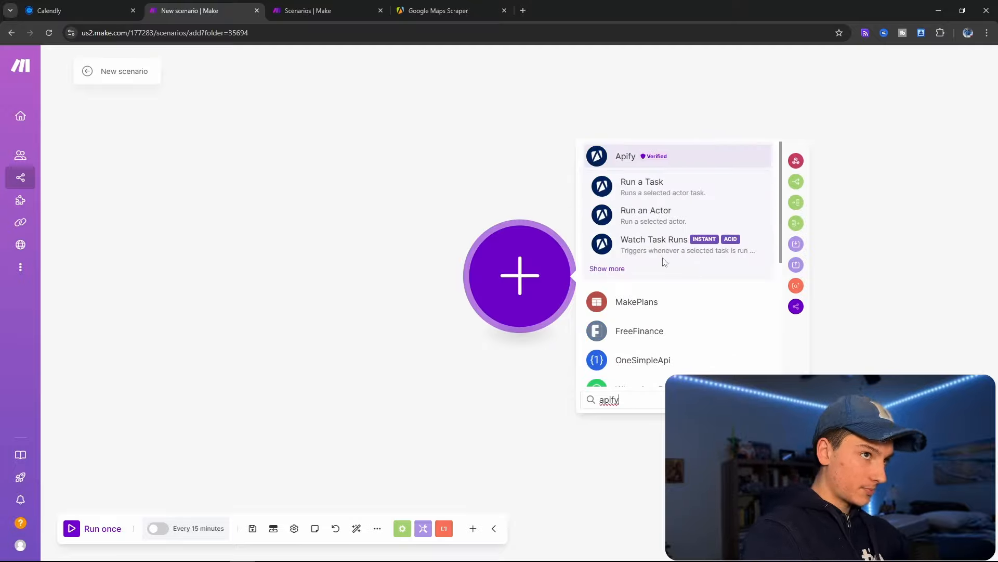
left_click(641, 217)
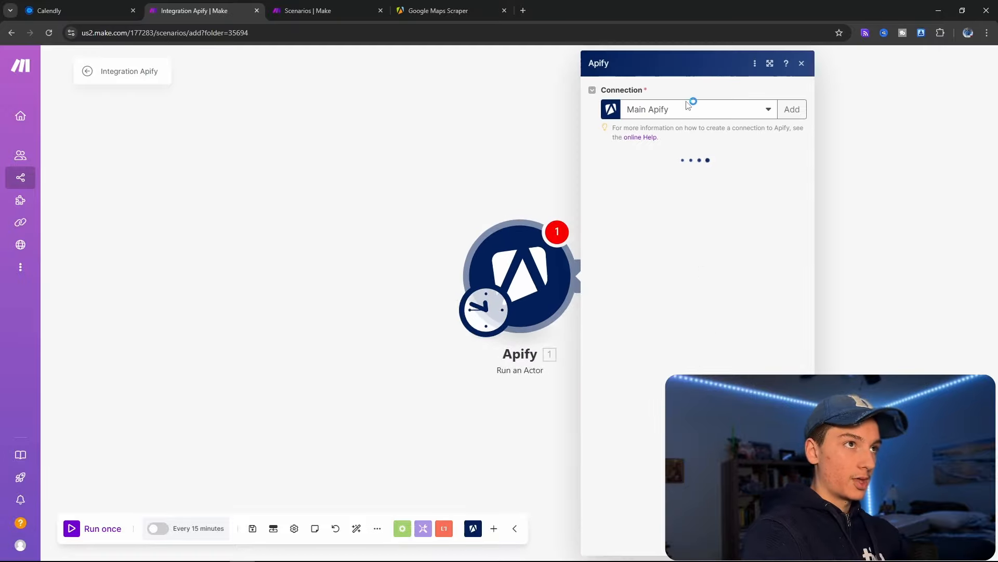
- Start adding a new connection in the Apify module, and open Apify's API & Integrations settings in a separate browser tab
left_click(760, 109)
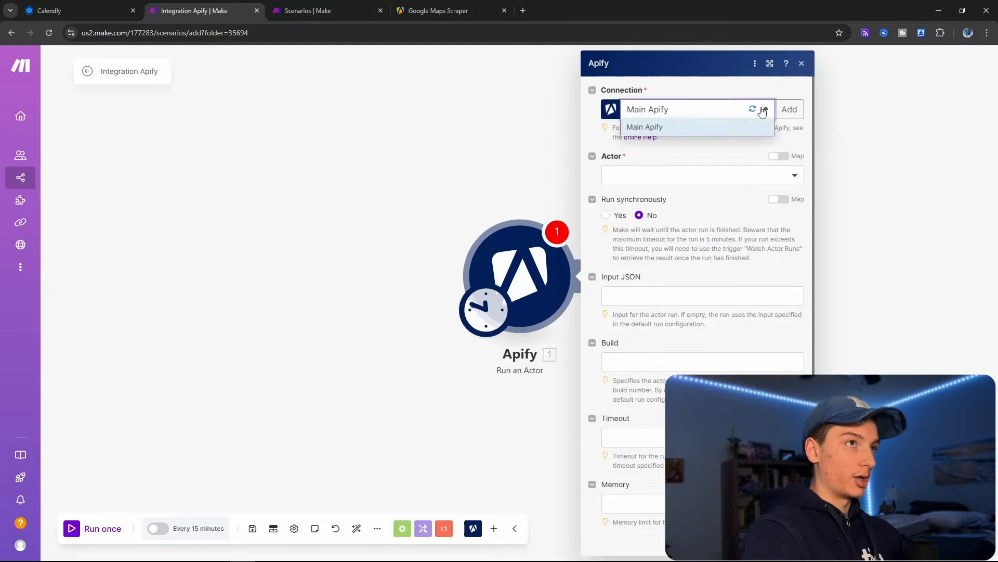
left_click(790, 109)
left_click(447, 10)
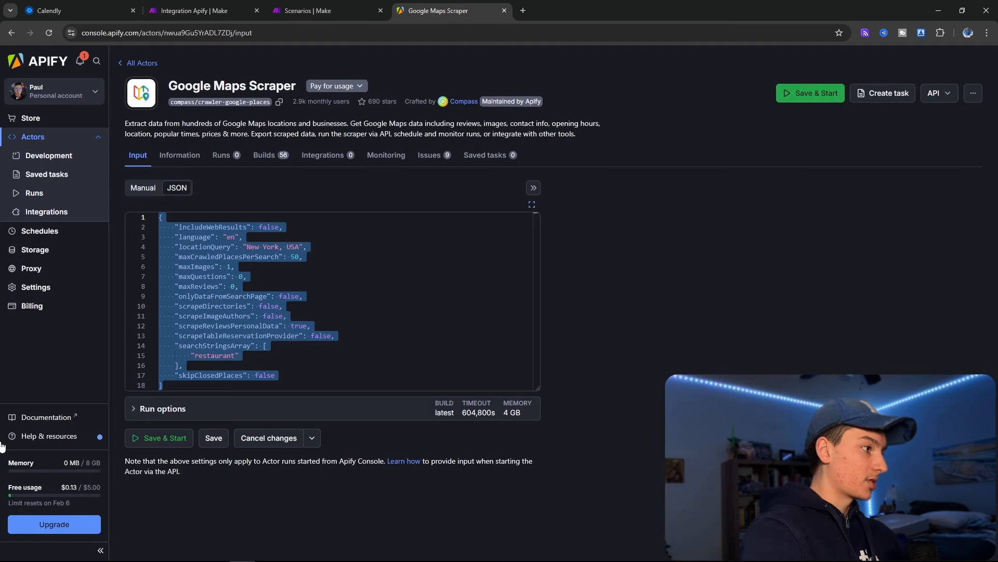
right_click(55, 60)
left_click(83, 61)
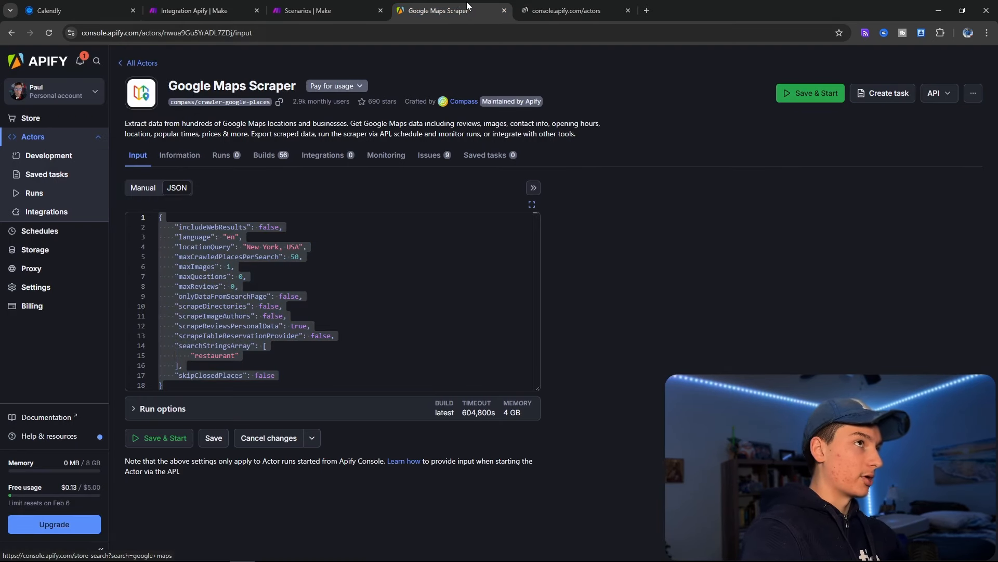
left_click(561, 11)
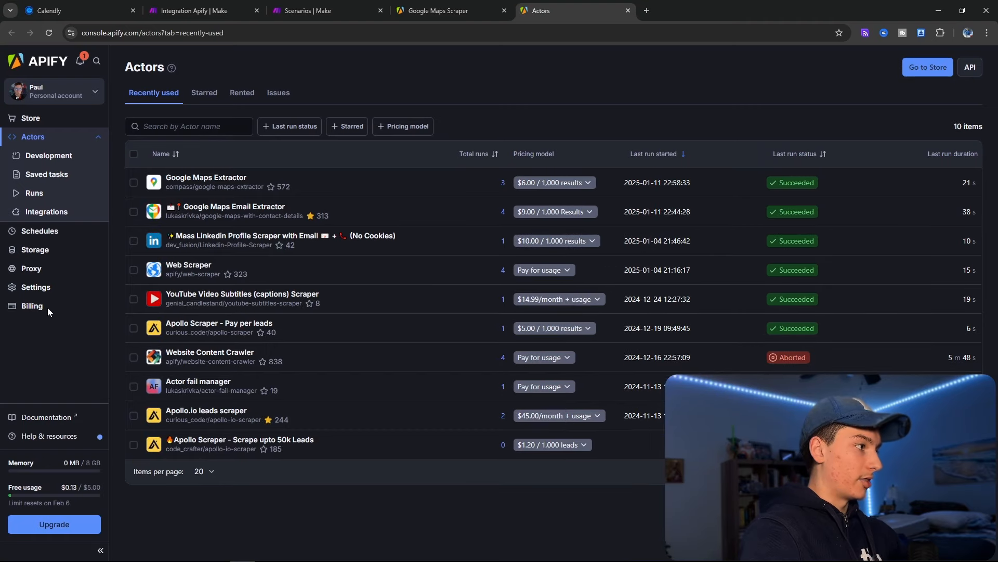
left_click(34, 287)
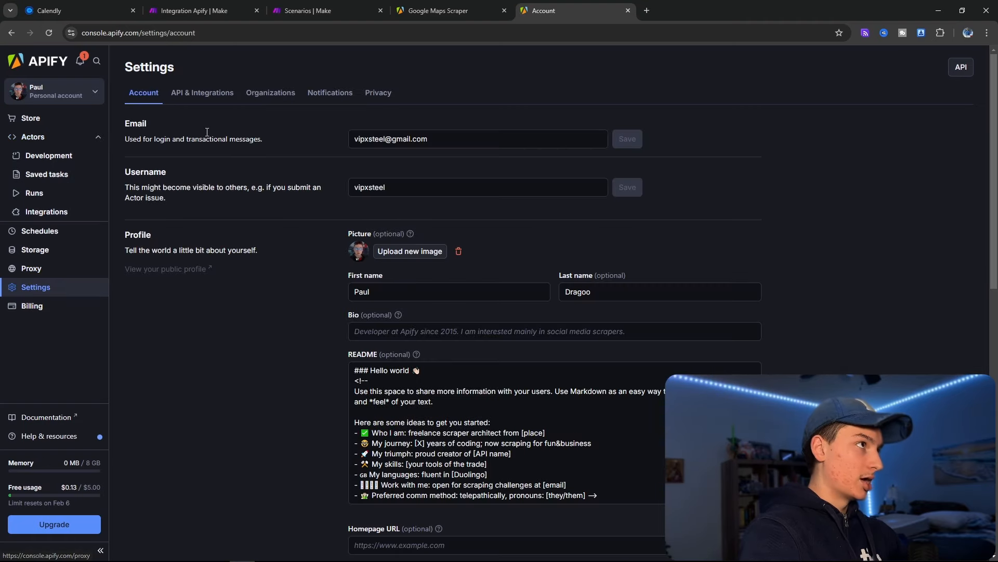
left_click(214, 93)
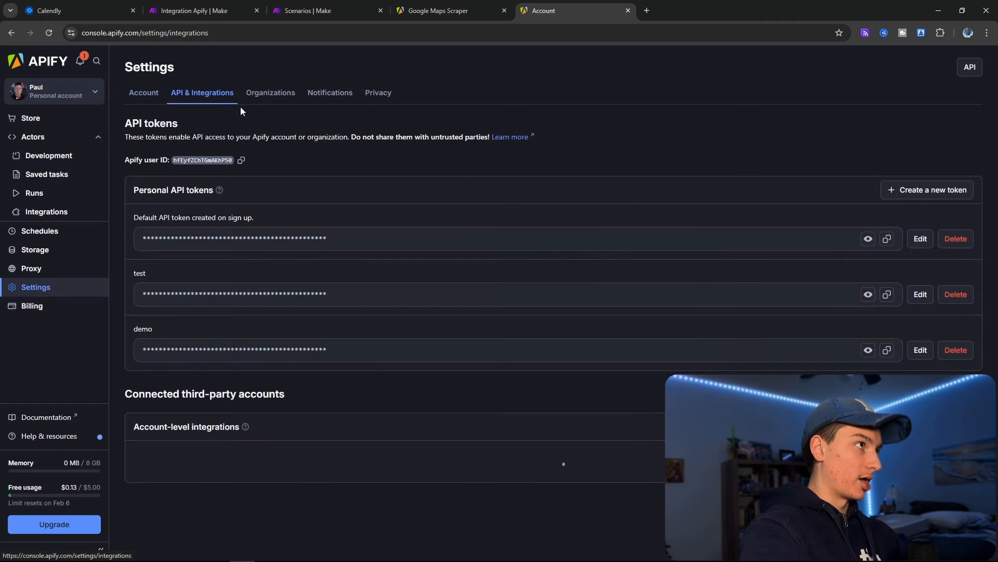
- Delete the personal API tokens named demo and test
left_click(966, 350)
left_click(568, 344)
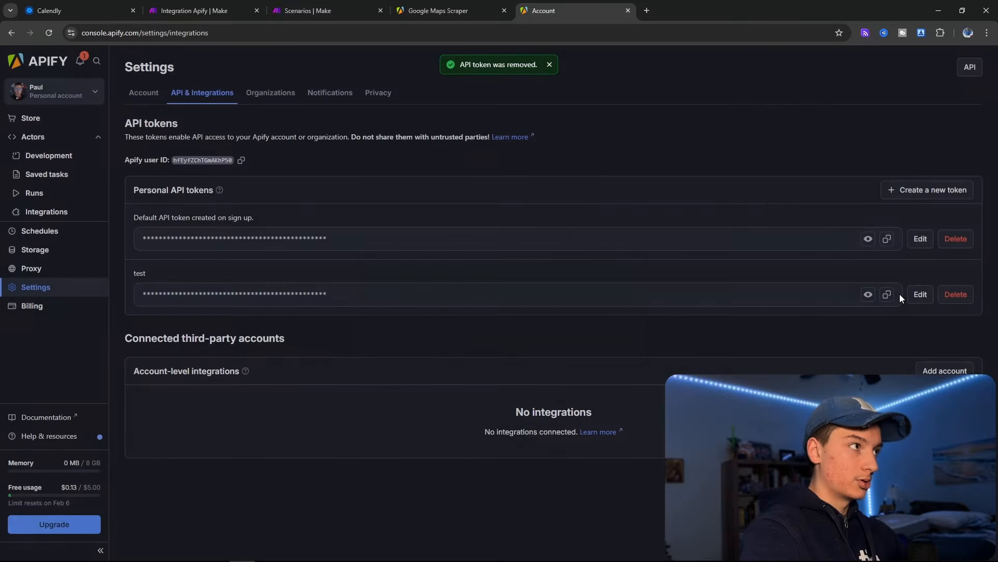
left_click(956, 294)
left_click(622, 342)
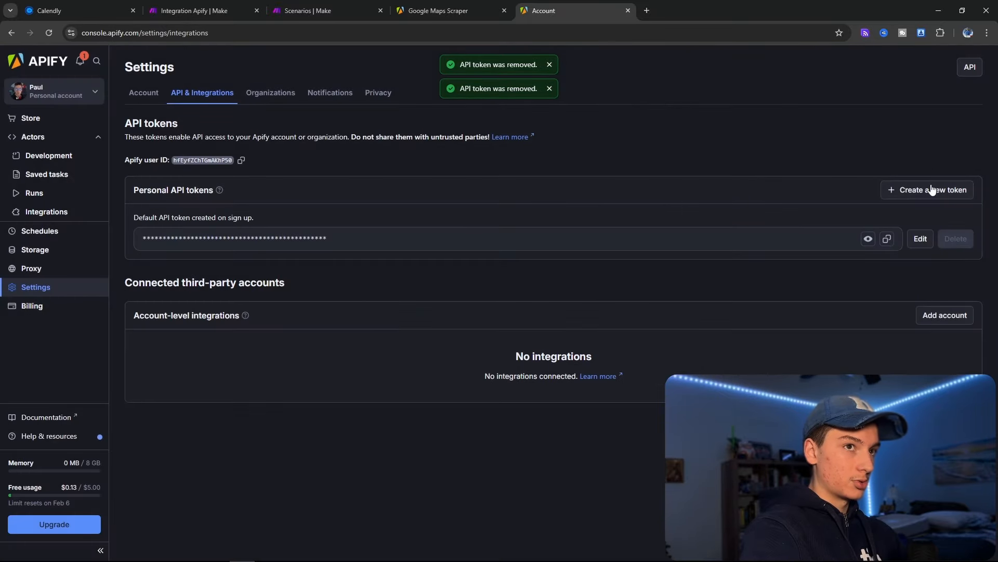
- Create a personal API token described as "Apify Demo" and copy it
left_click(924, 190)
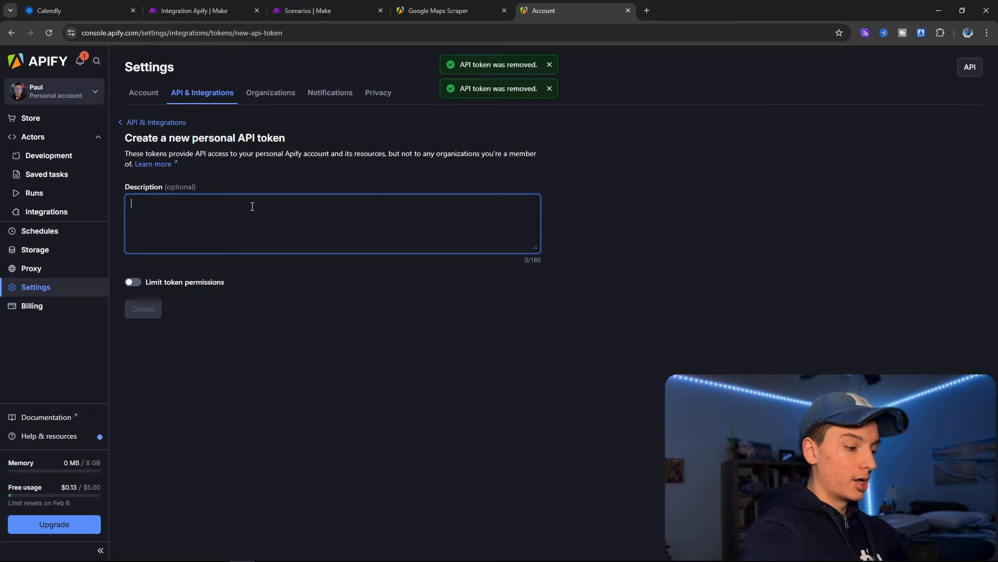
type("Apify Demo")
left_click(143, 309)
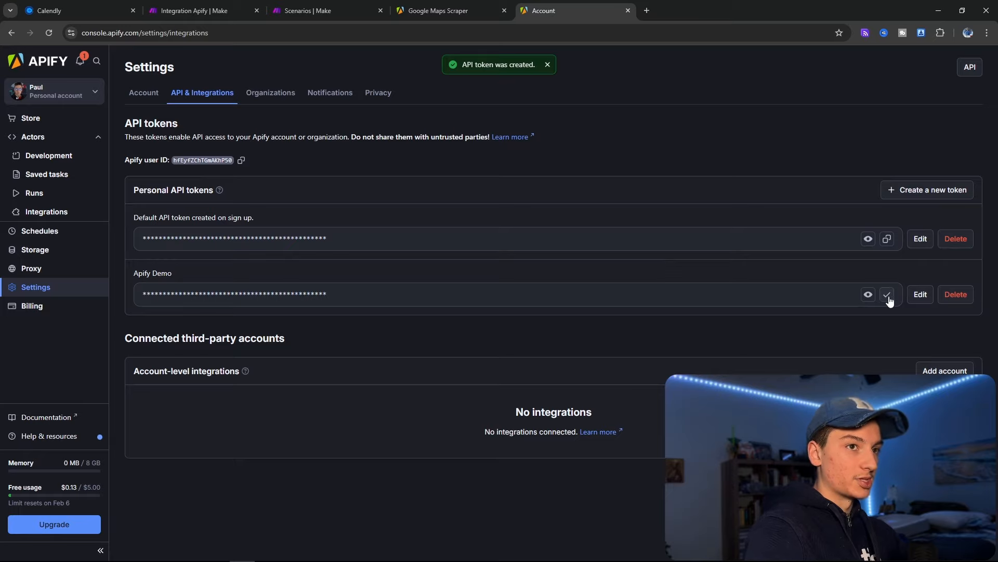
key("ctrl+w")
- In Make, paste the API token into the new Apify connection, name the connection Demo and save it
left_click(288, 7)
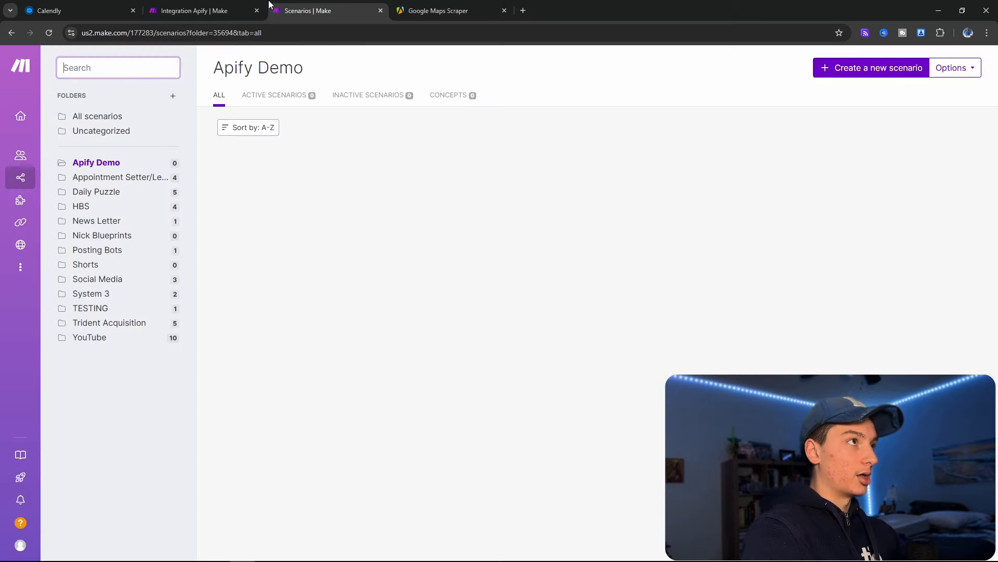
left_click(236, 12)
left_click(615, 147)
key("ctrl+v")
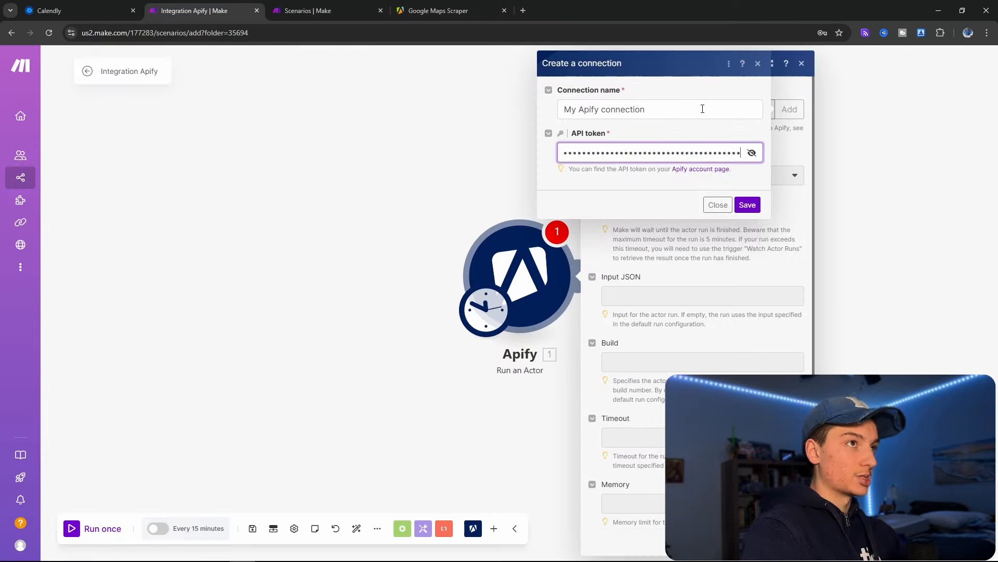
triple_click(705, 106)
type("Demo")
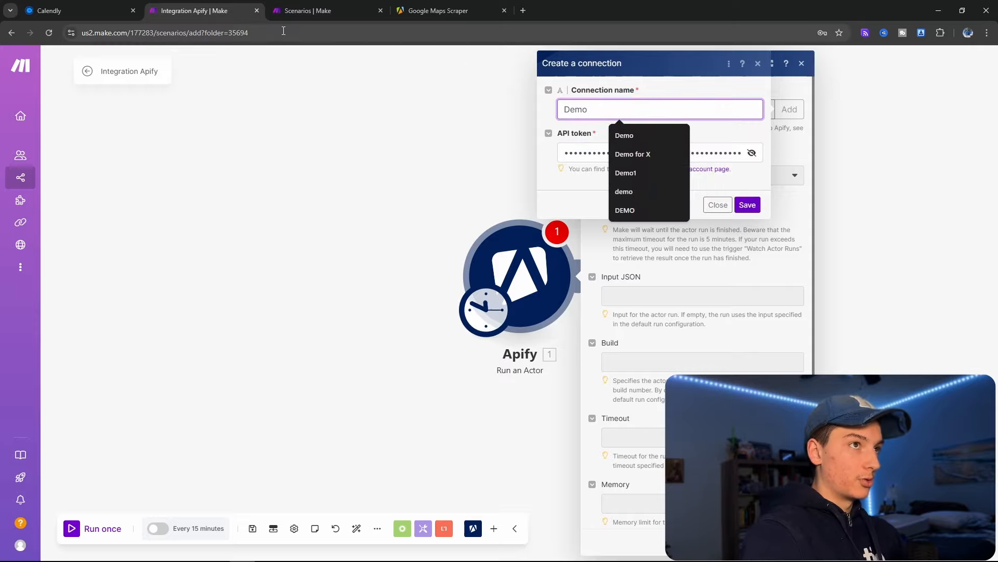
left_click(747, 205)
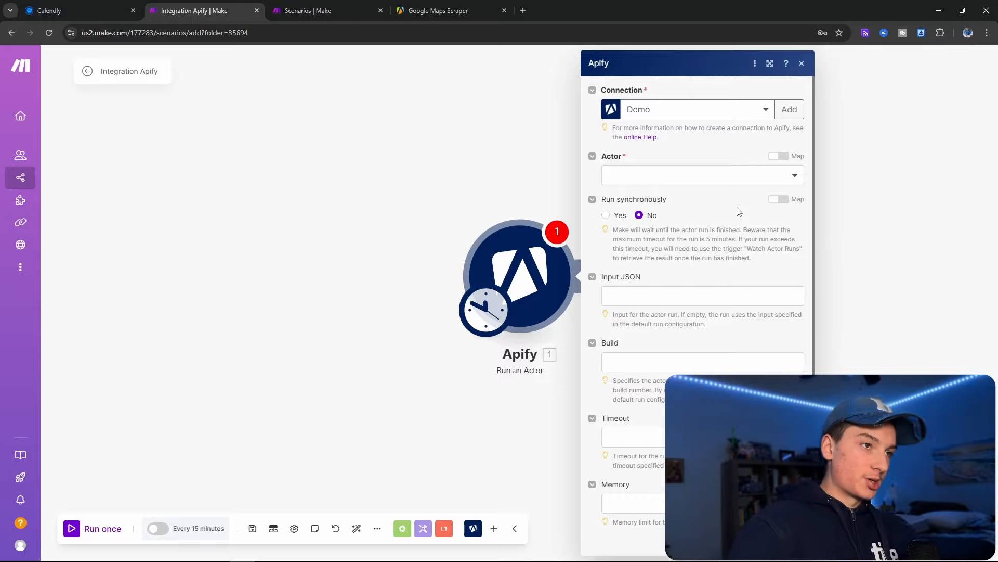
- Check the Actor choices in the Make module against the Google Maps Scraper on Apify
left_click(690, 180)
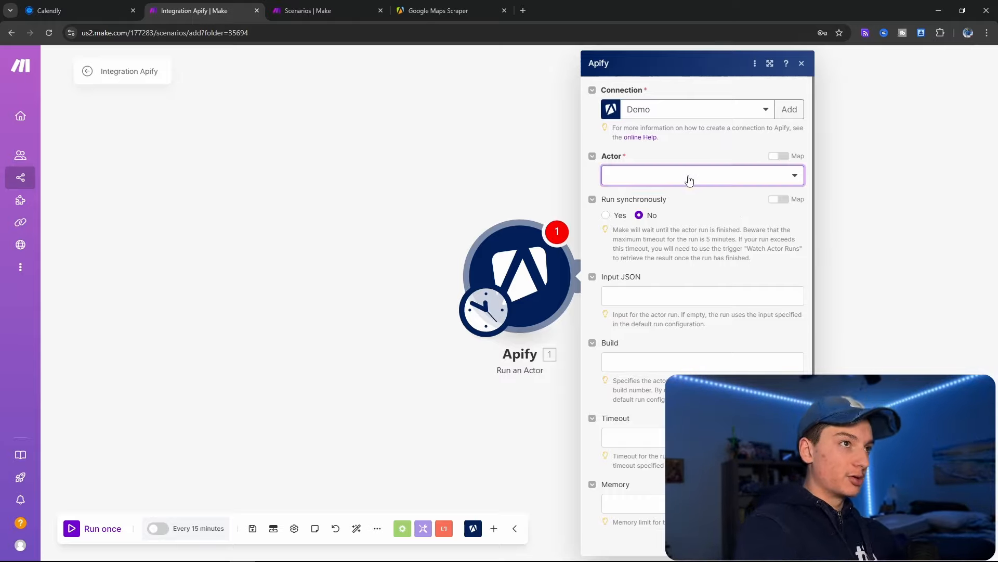
left_click(407, 7)
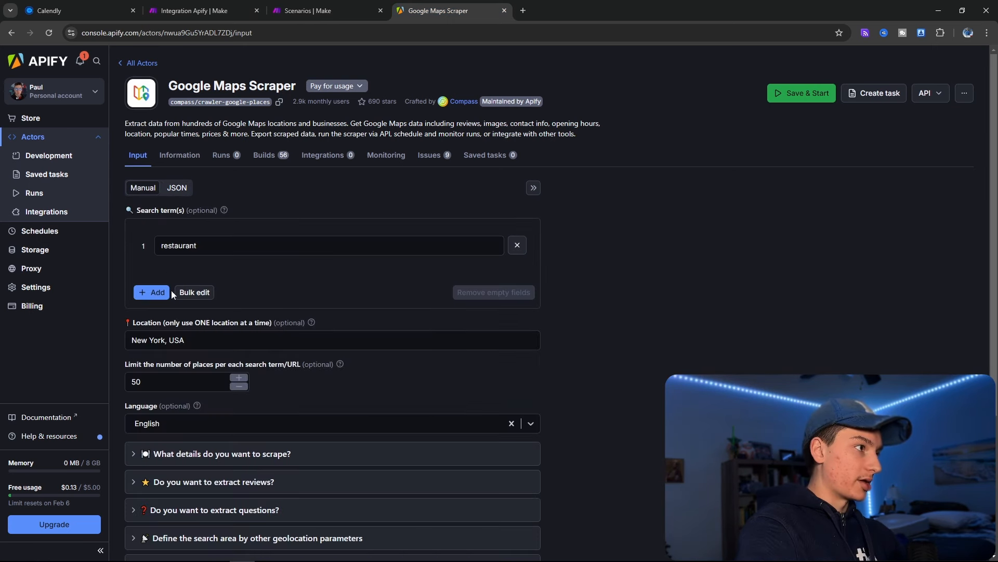
double_click(173, 379)
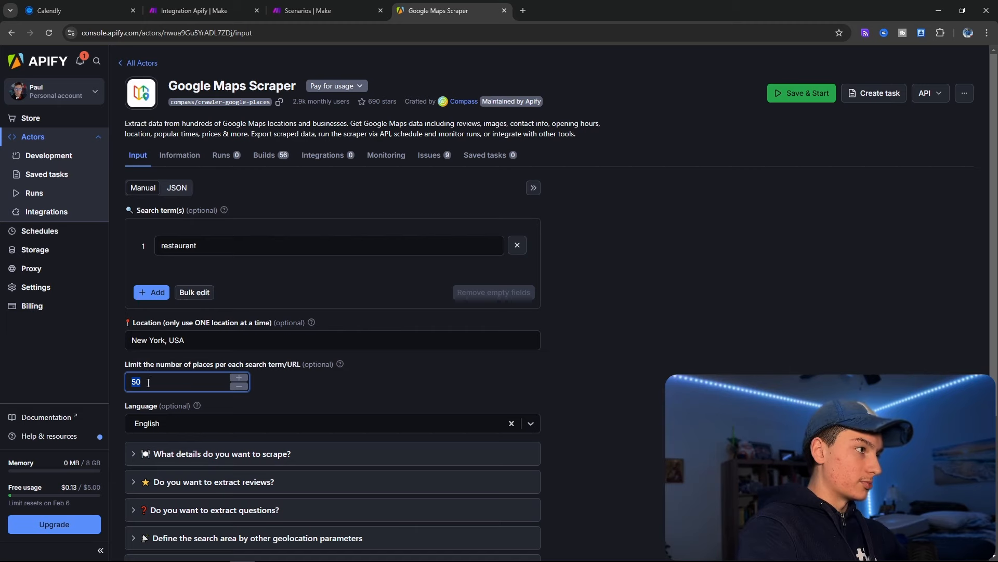
left_click(177, 5)
left_click(714, 178)
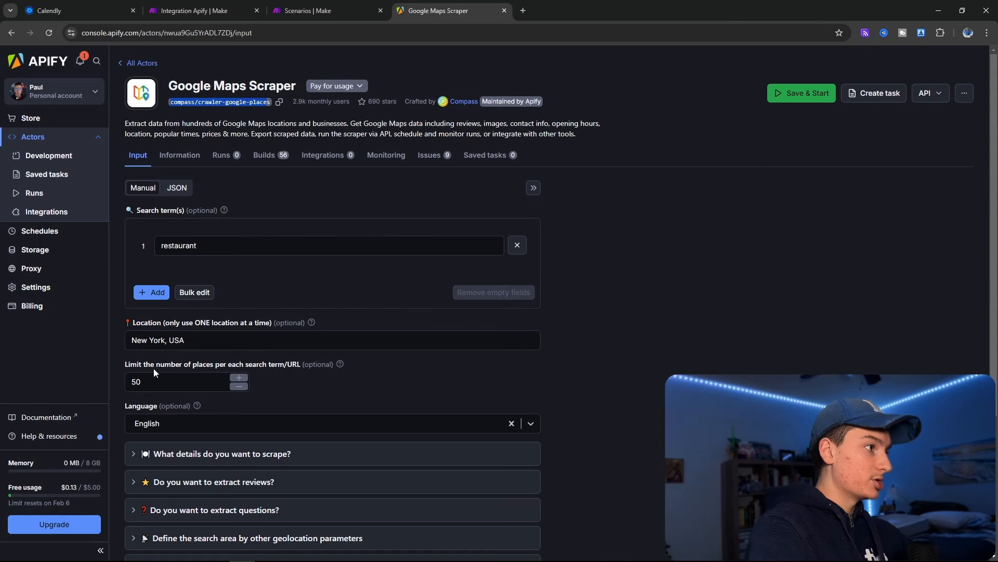
- Run the Google Maps Scraper on Apify with a limit of 1 place per search term, and abort the run
left_click_drag(182, 382, 89, 327)
type("1")
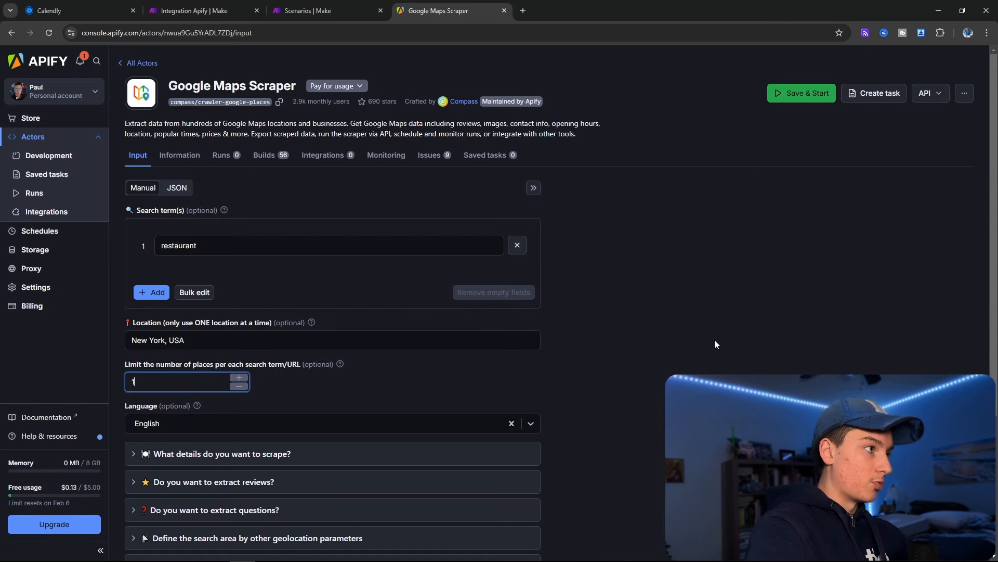
left_click(816, 98)
left_click(144, 546)
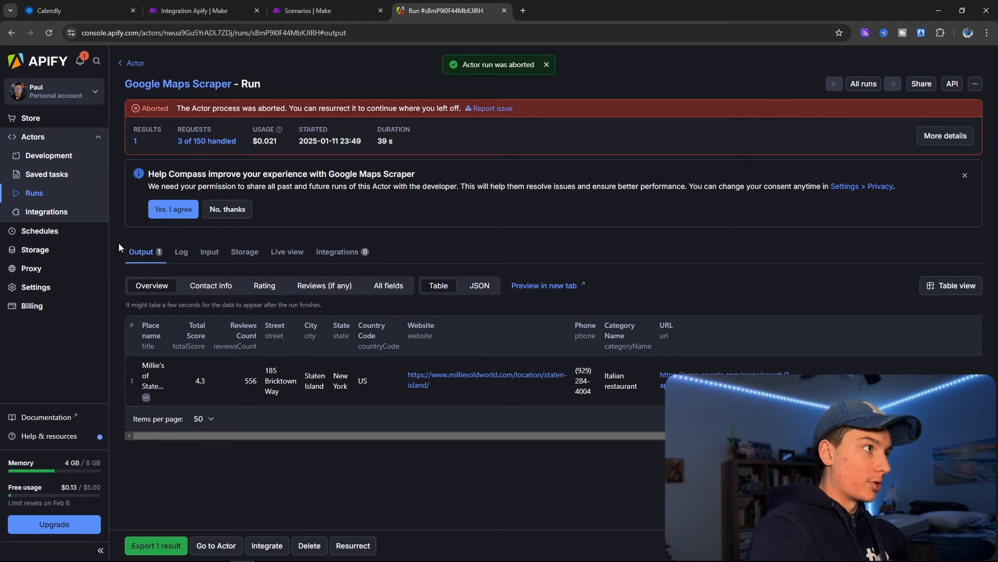
- In the Make scenario's Apify module, search the Actor choices for "crawler" and select Google Maps Scraper (compass/crawler-google-places)
left_click(320, 7)
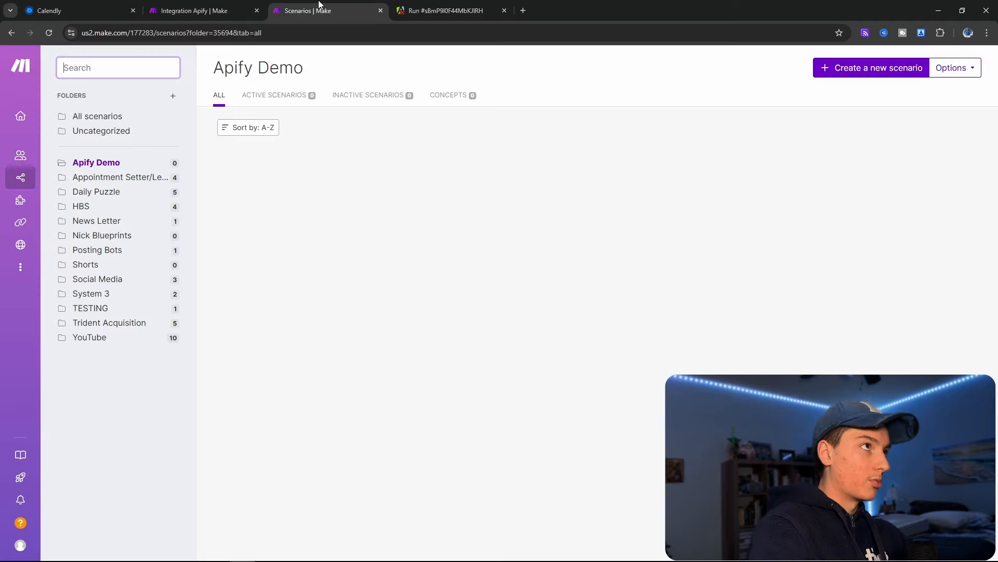
left_click(245, 7)
left_click(780, 174)
left_click(782, 176)
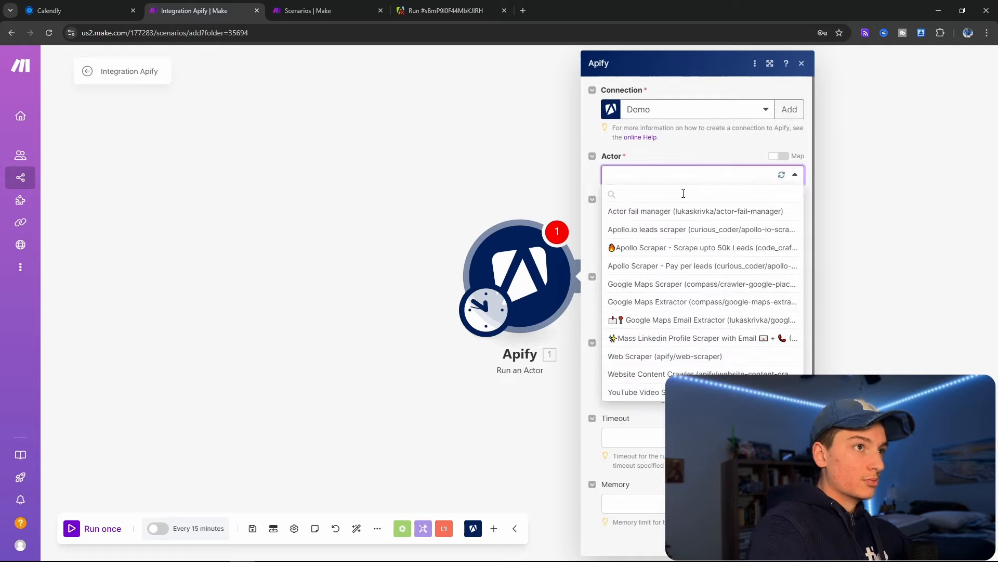
left_click(683, 193)
type("craw")
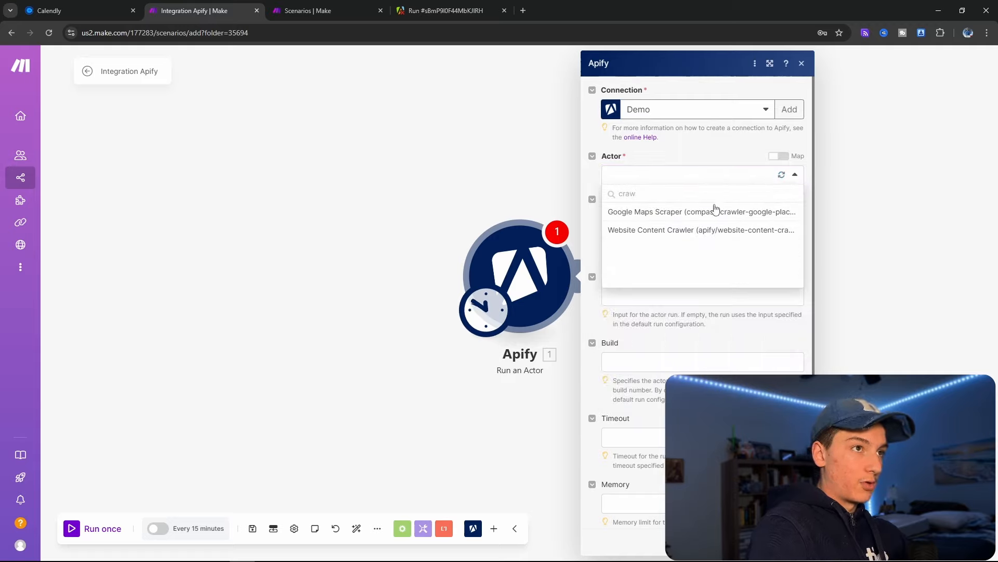
left_click(442, 10)
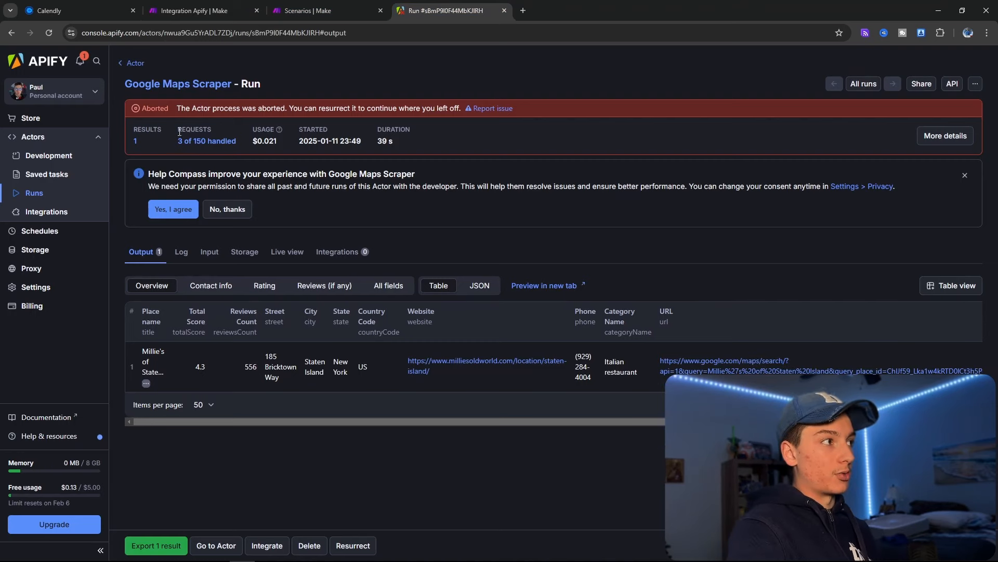
left_click(193, 10)
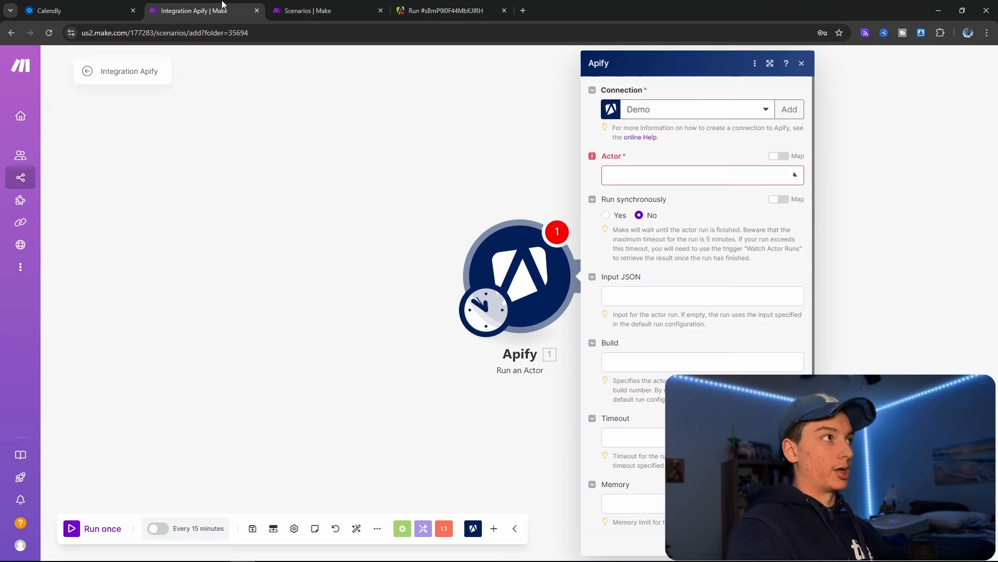
left_click(699, 174)
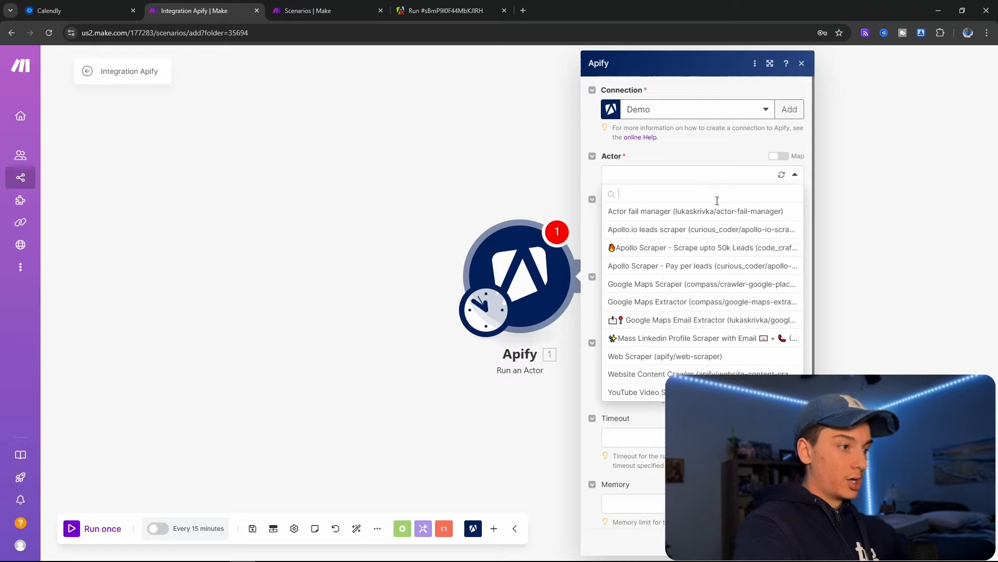
type("crawler")
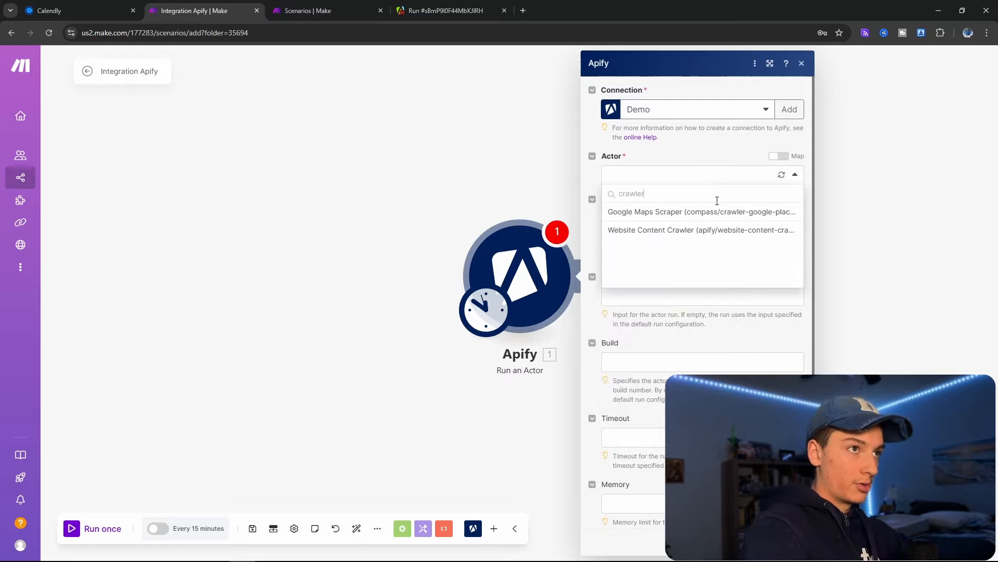
left_click(697, 214)
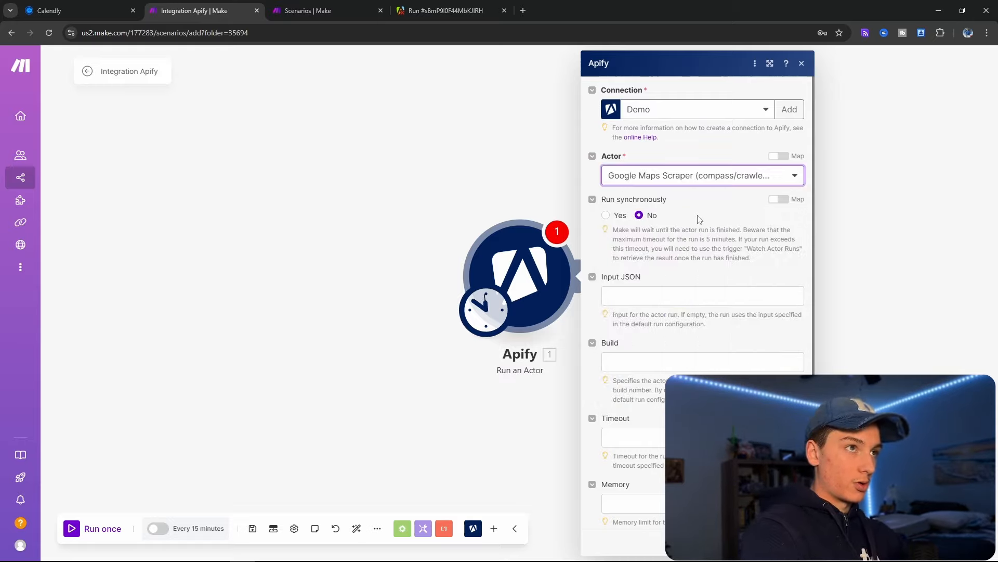
left_click(687, 178)
left_click(684, 182)
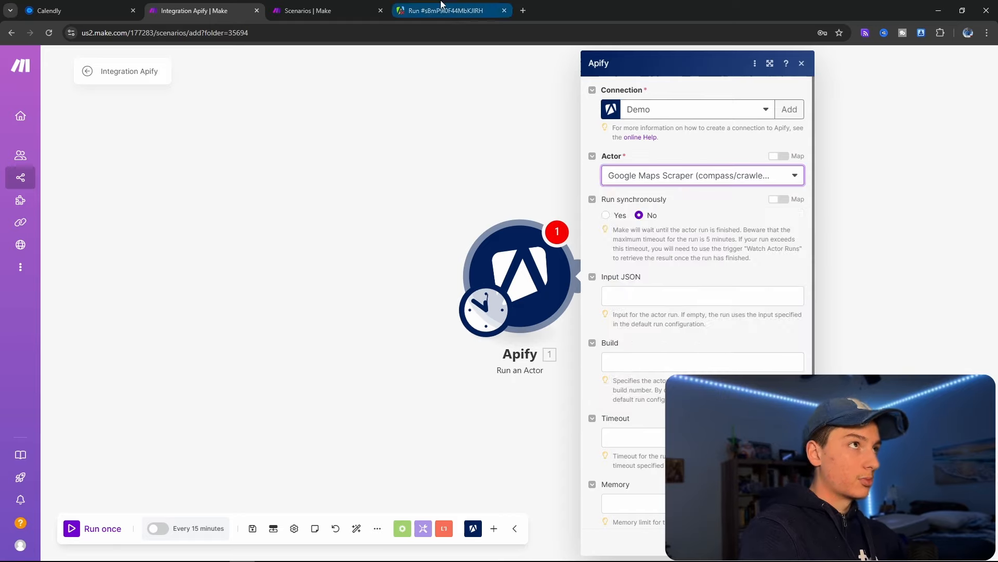
- On Apify, return to the Google Maps Scraper actor, show its input as JSON and copy the entire code
left_click(446, 8)
left_click(192, 10)
left_click(416, 10)
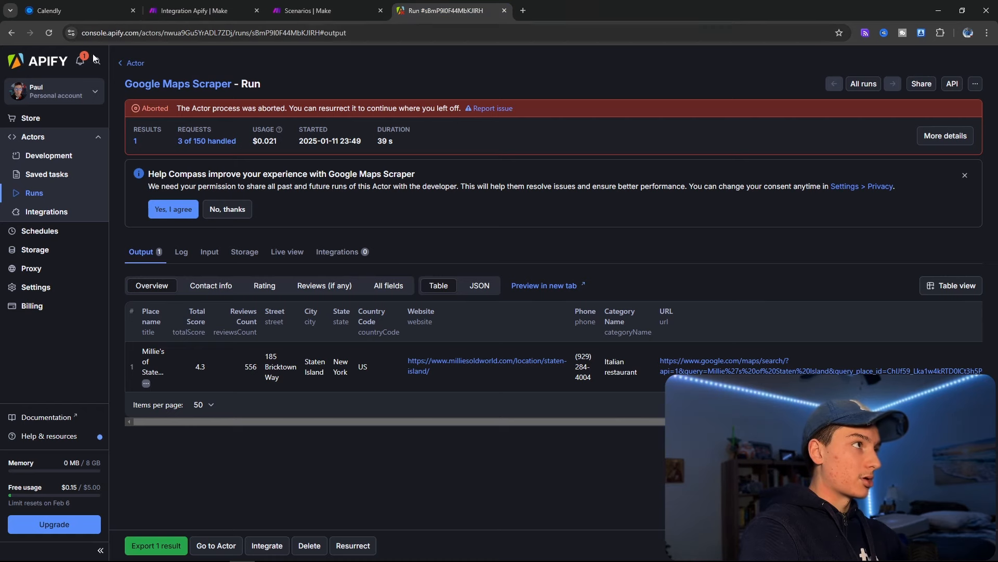
left_click(126, 63)
left_click(192, 11)
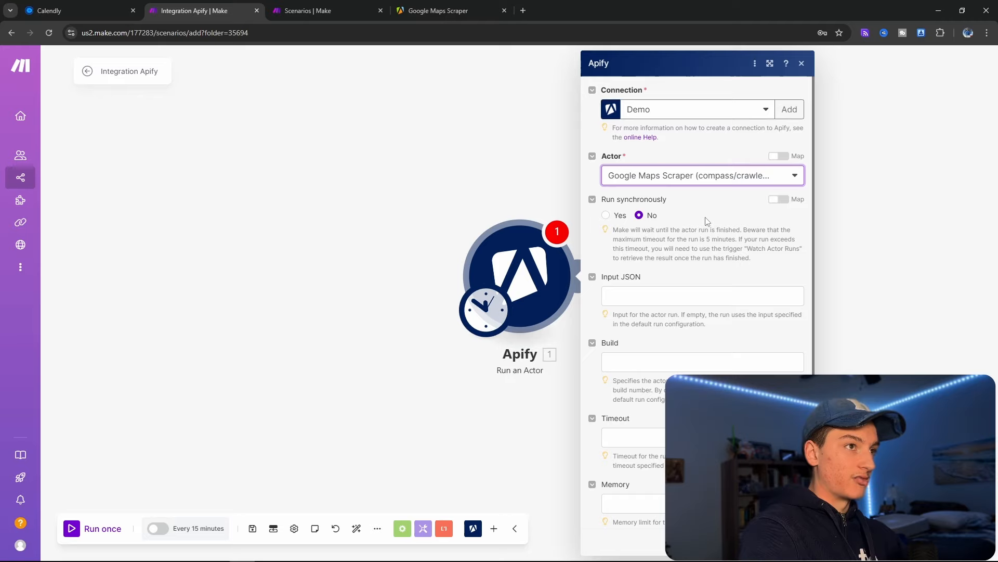
left_click(651, 294)
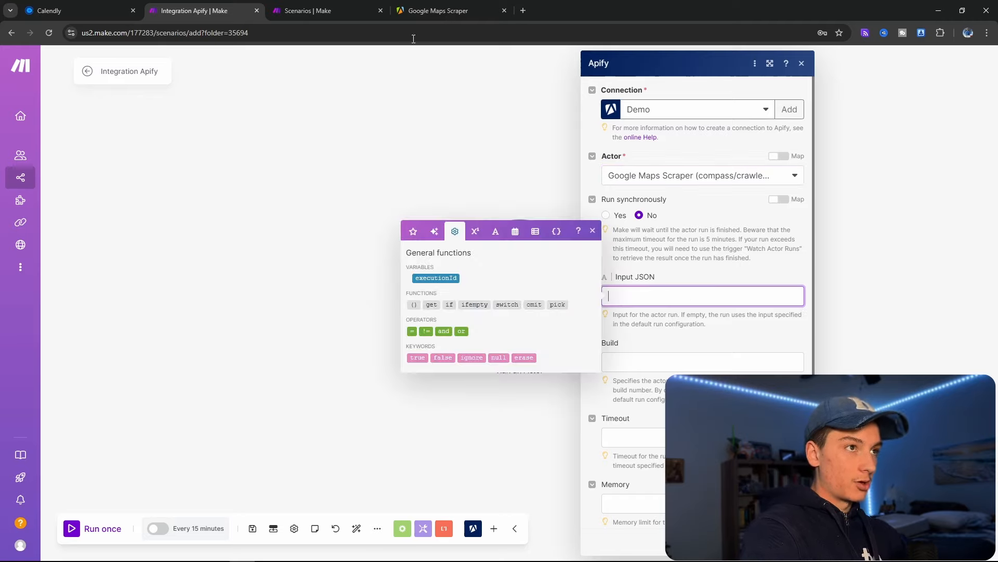
left_click(447, 10)
left_click(177, 188)
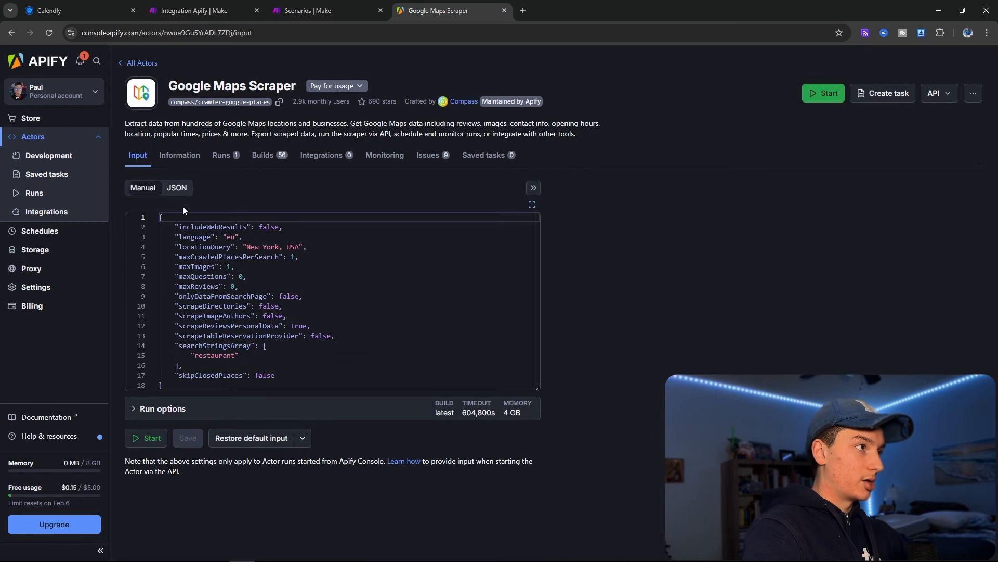
left_click_drag(174, 385, 78, 212)
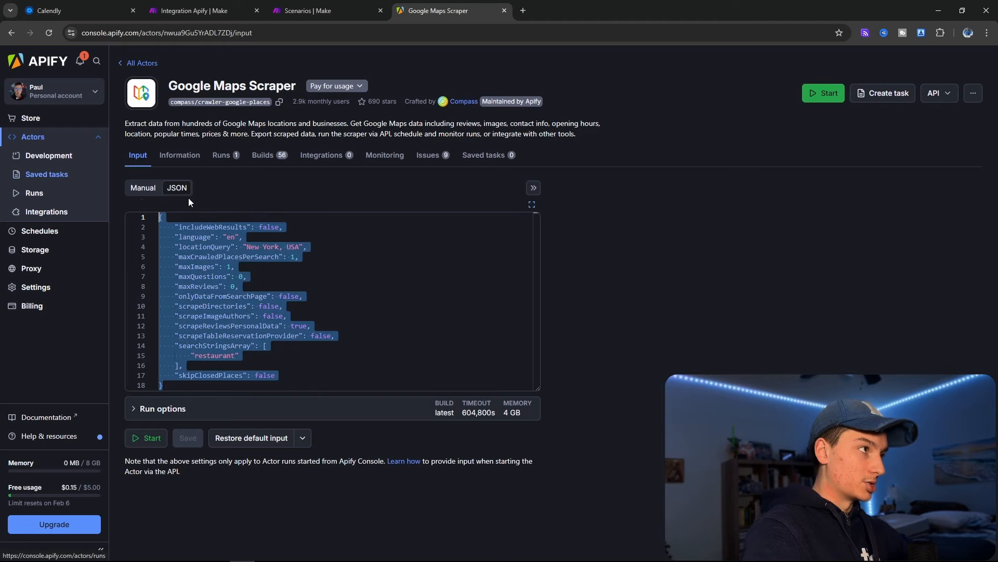
- In Make, paste the copied configuration into the module's Input JSON, replacing the unformatted paste with a version that keeps its line breaks
left_click(180, 6)
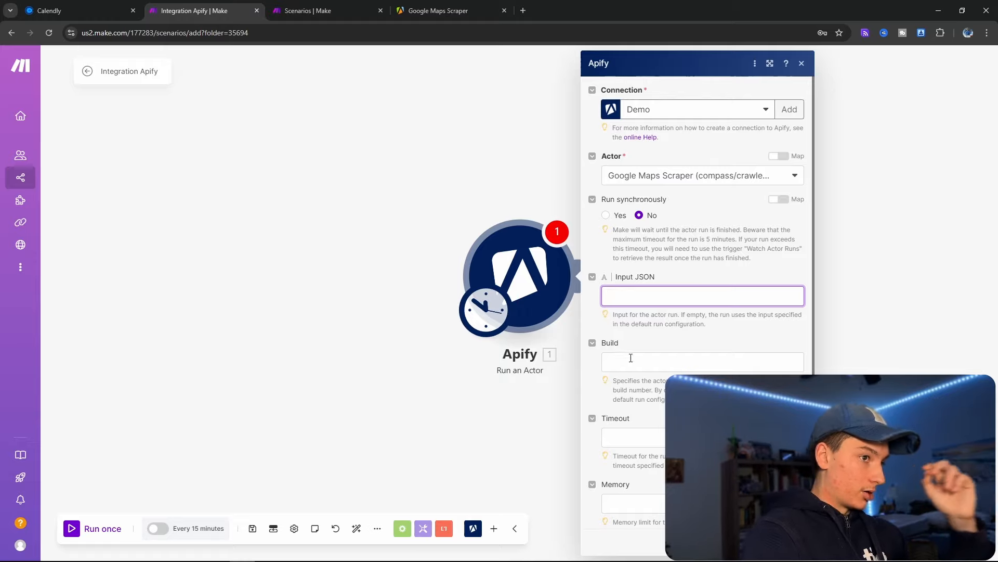
right_click(643, 298)
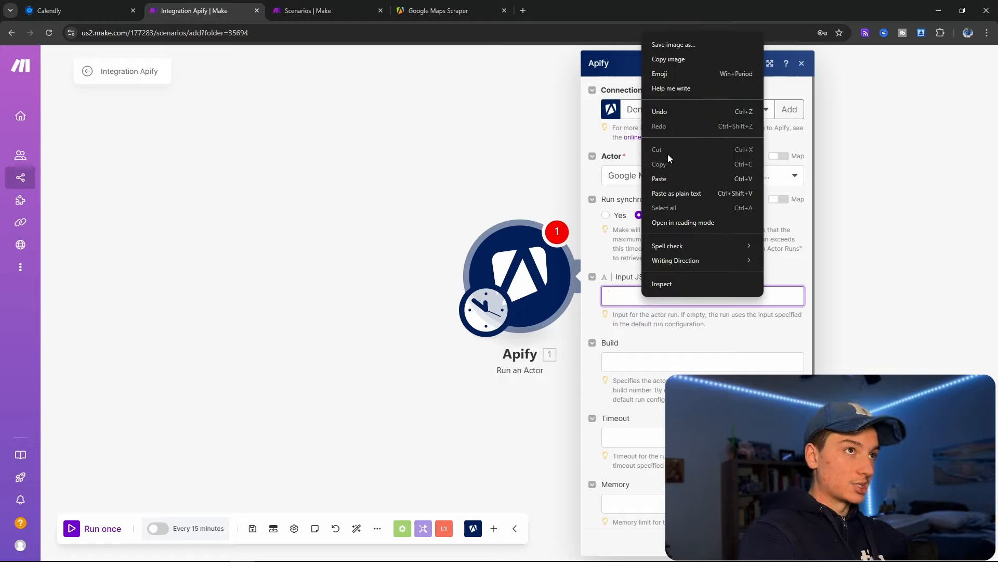
left_click(666, 177)
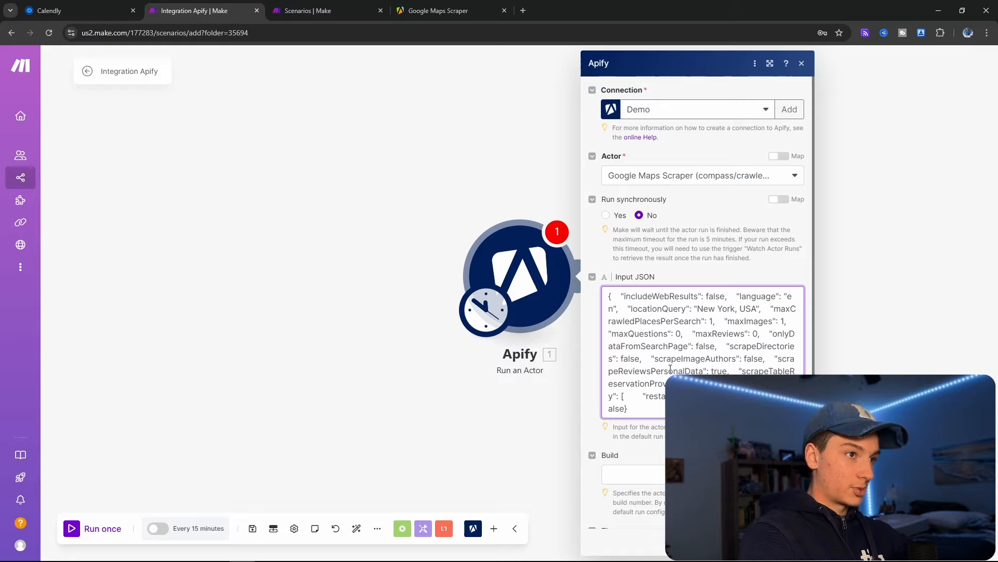
key("ctrl+a")
key("ctrl+c")
key("BackSpace")
key("ctrl+v")
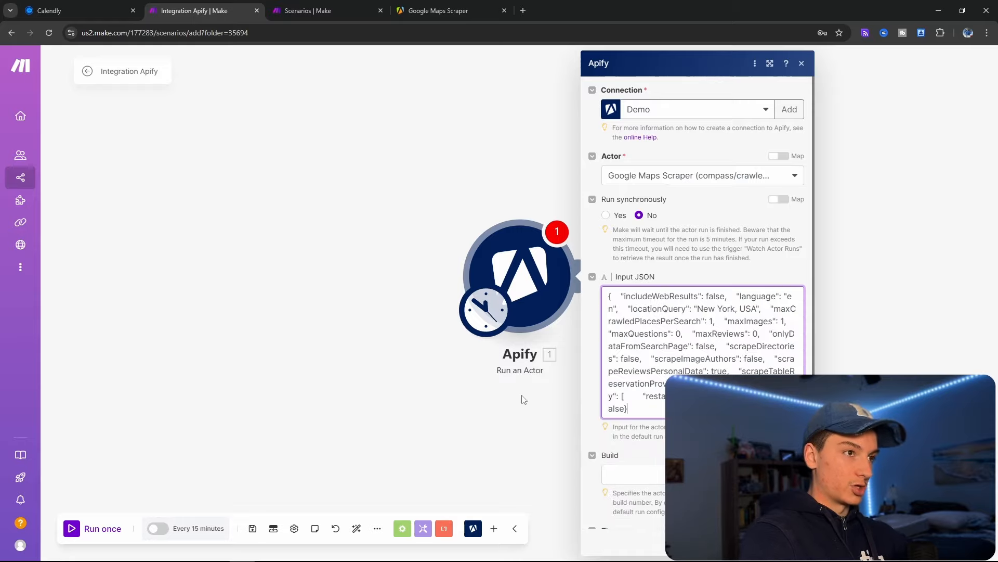
key("ctrl+a")
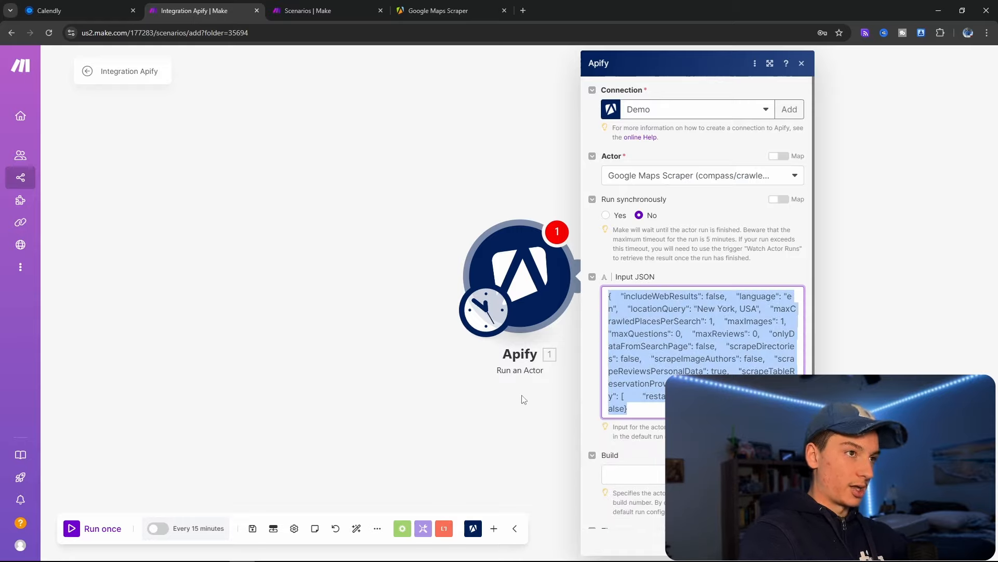
key("BackSpace")
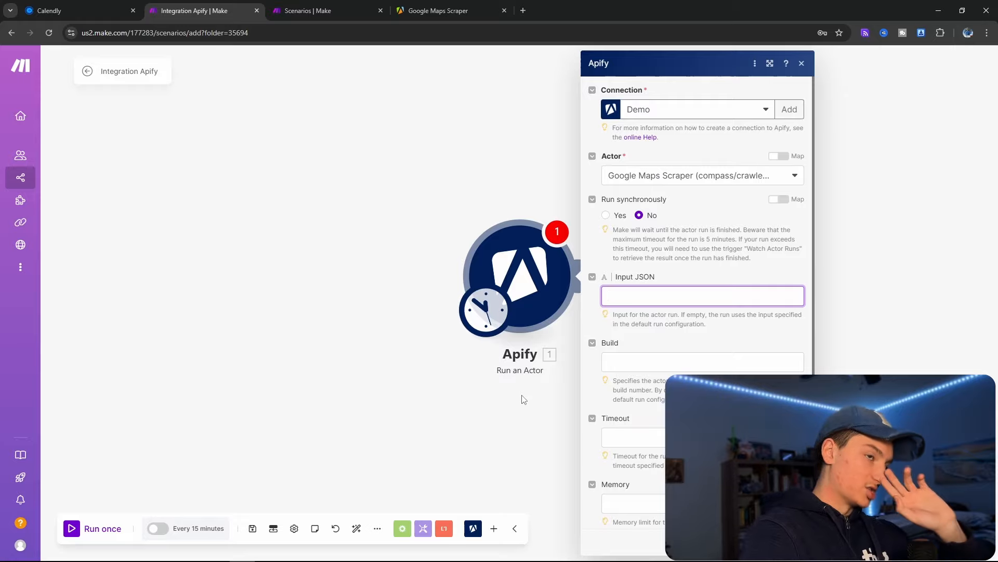
key("XF86AudioLowerVolume")
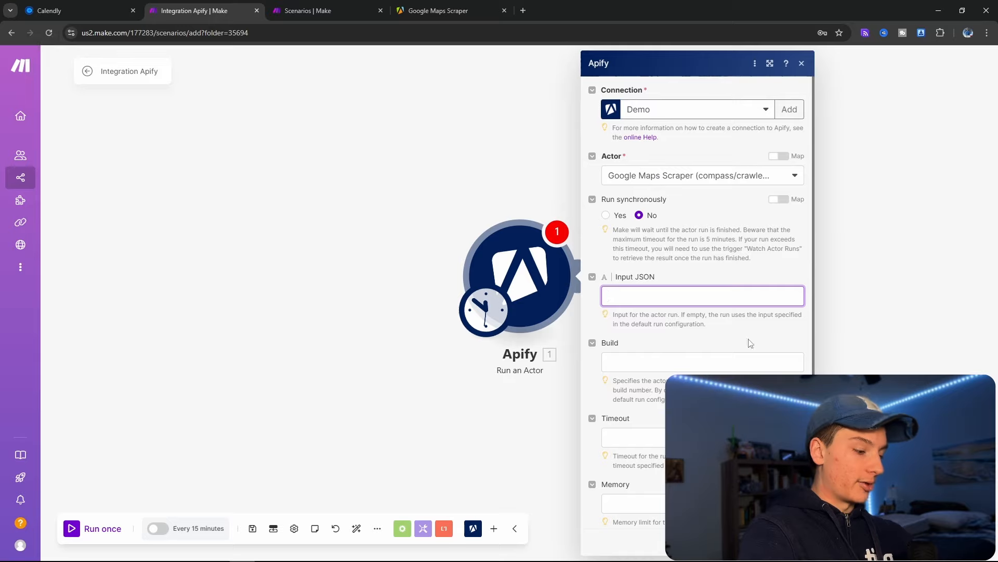
key("ctrl+v")
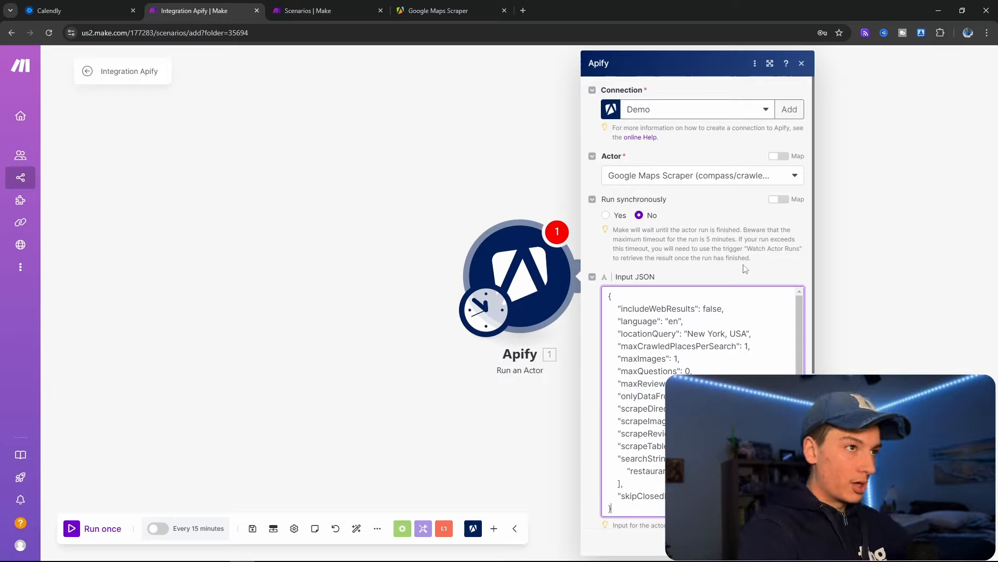
- In the Input JSON, replace the search term in searchStringsArray with "bars"
scroll(718, 257, "down", 1)
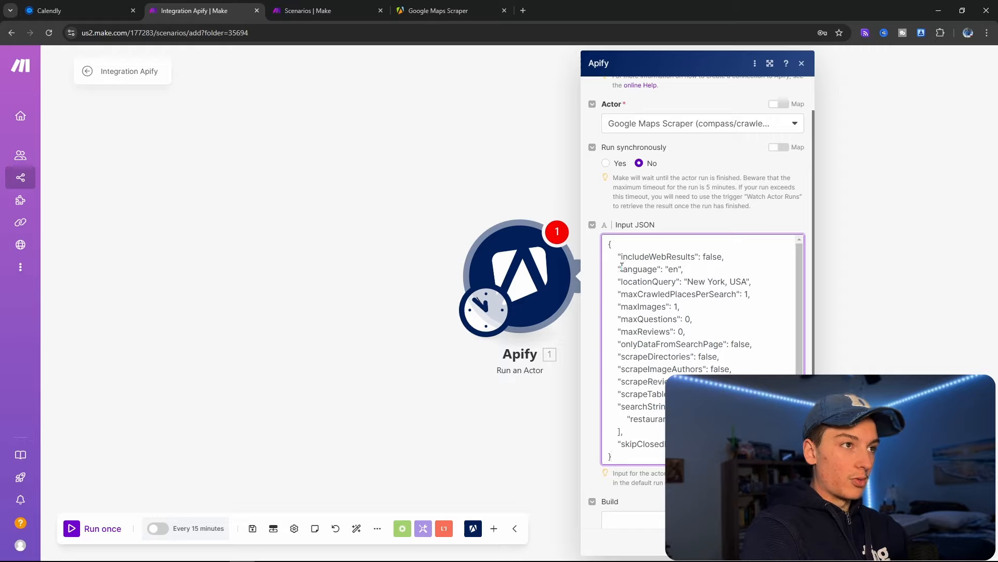
left_click_drag(622, 268, 676, 256)
left_click(628, 255)
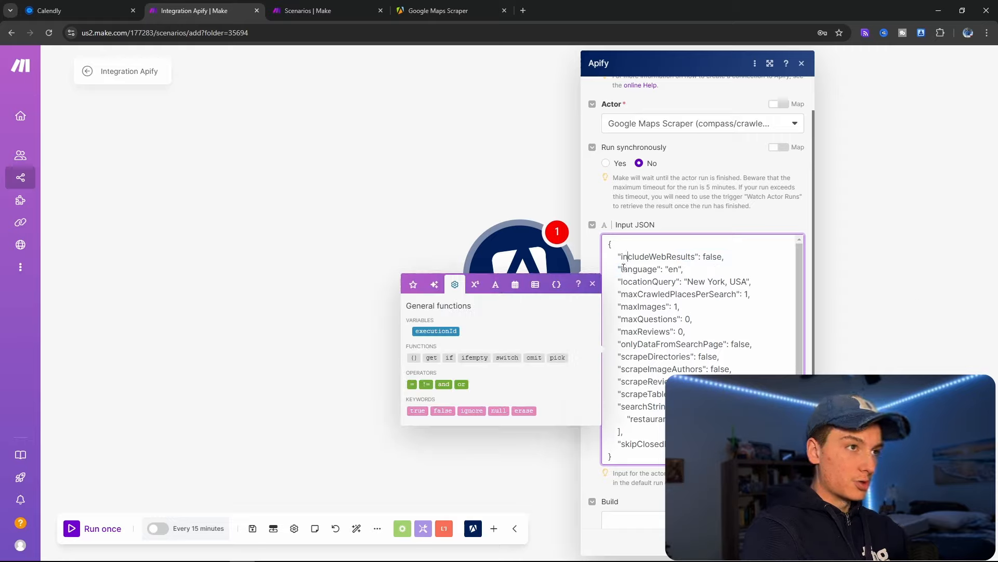
left_click_drag(622, 268, 682, 269)
left_click_drag(621, 281, 741, 281)
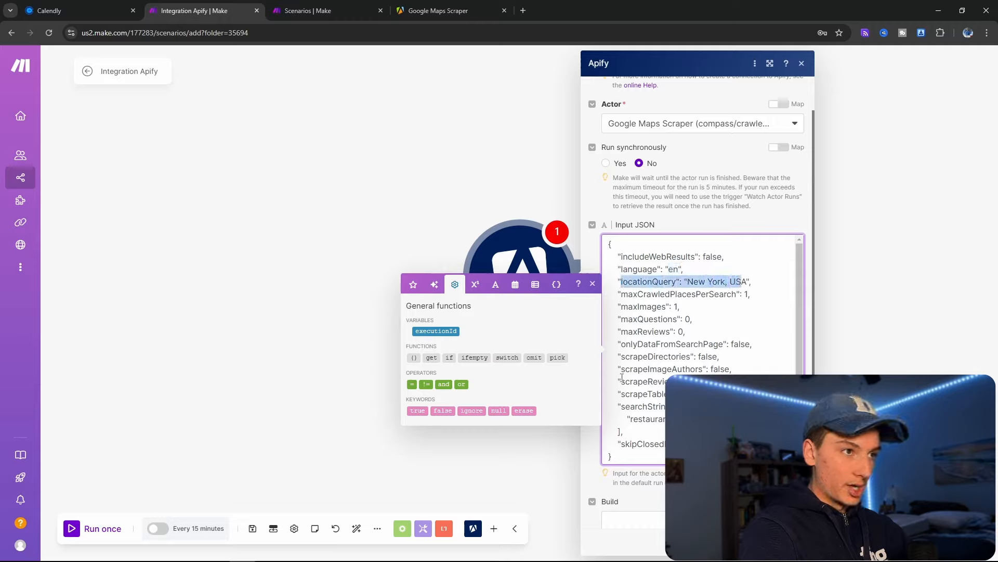
left_click(623, 431)
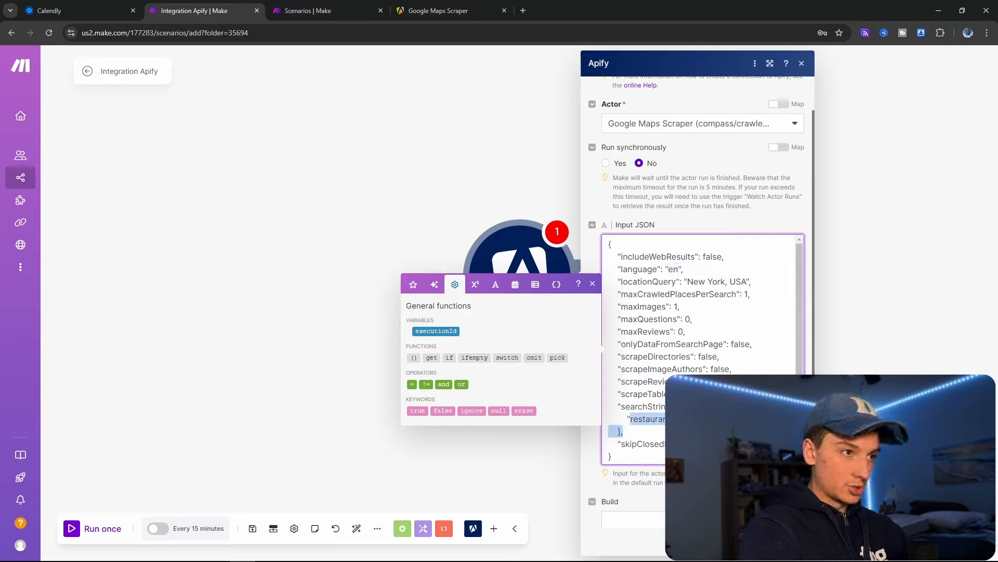
left_click_drag(630, 420, 670, 419)
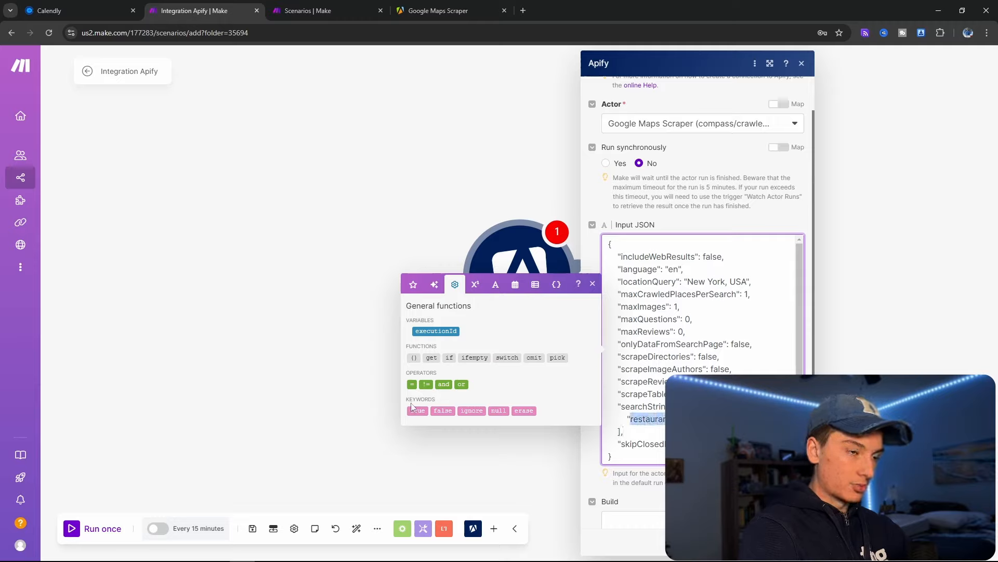
type("bars")
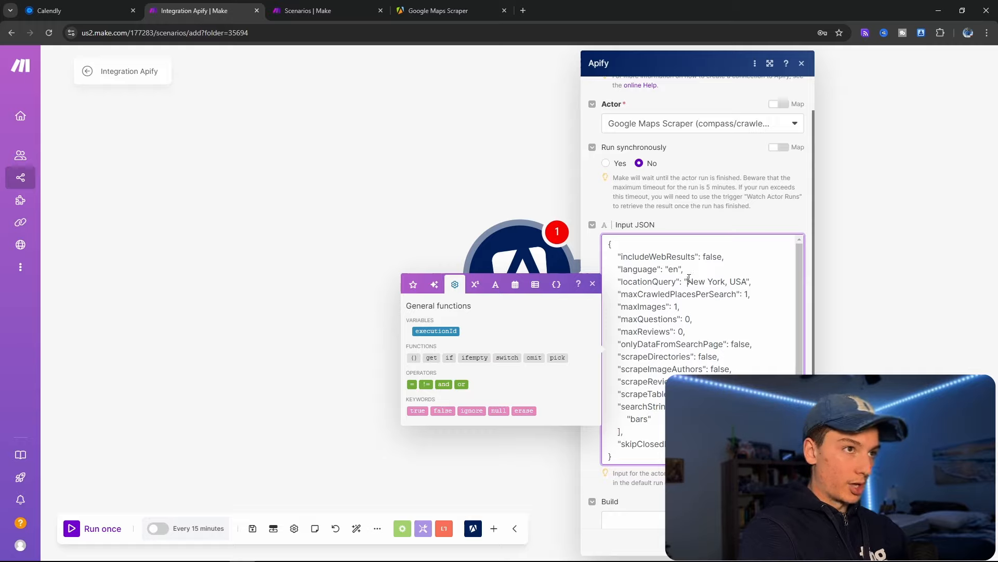
- Set the locationQuery value in the Input JSON to "Nashville, TN"
left_click_drag(689, 280, 747, 285)
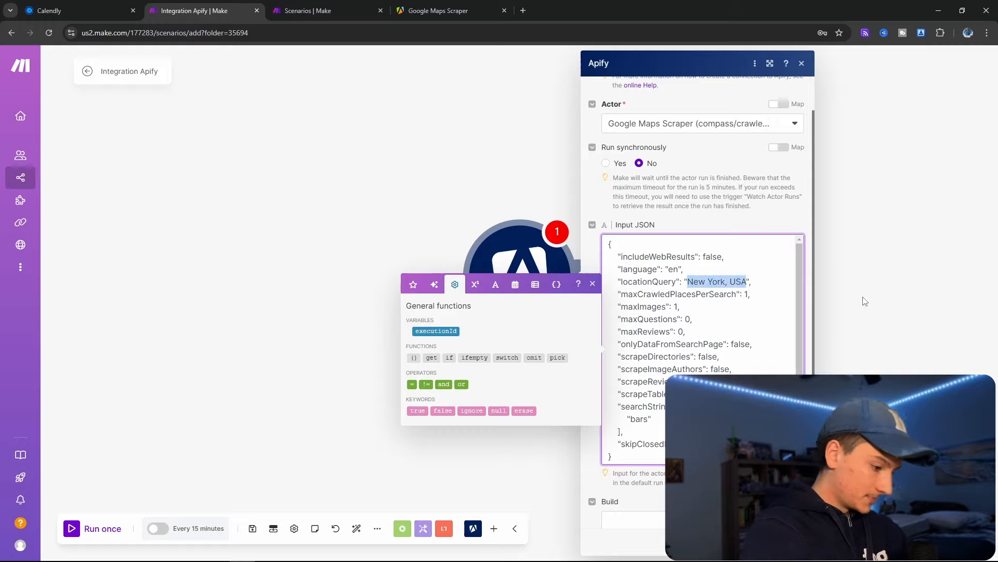
type("Nashville T")
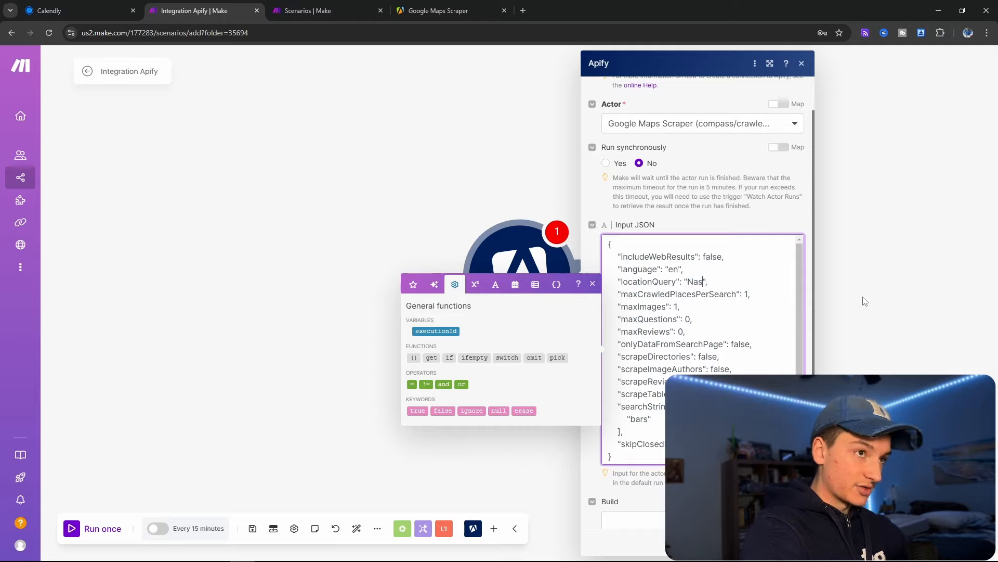
key("BackSpace")
key("BackSpace")
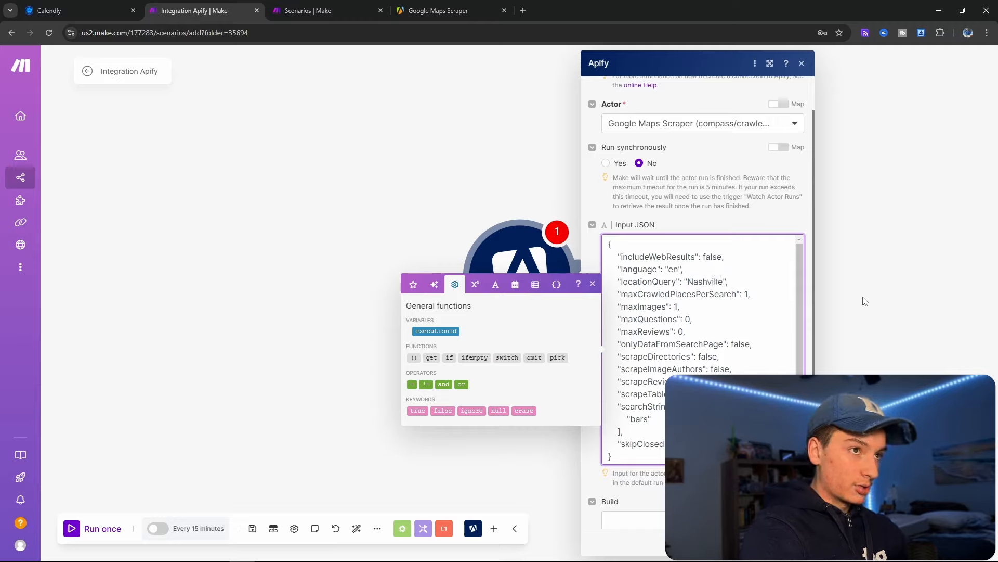
type(", TN")
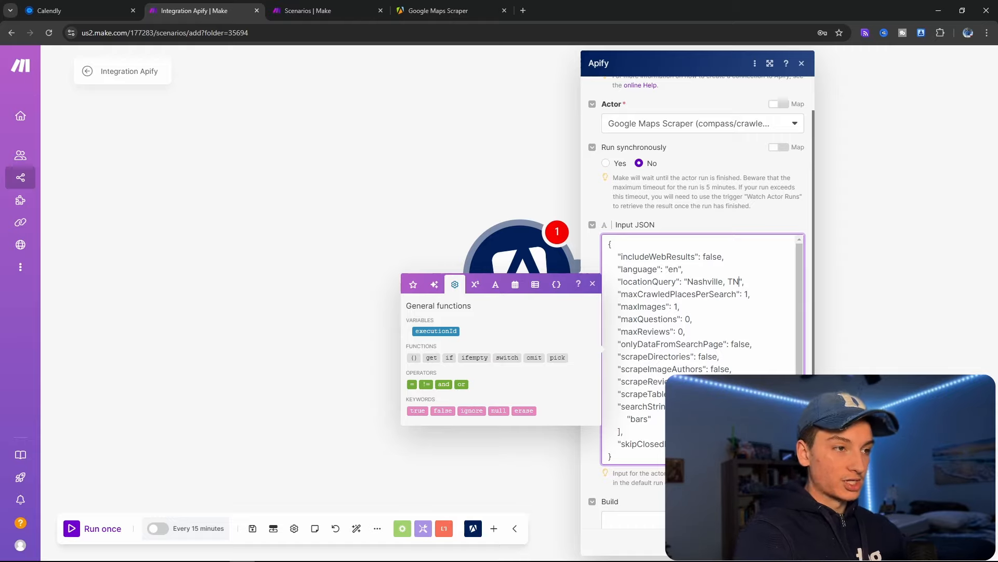
scroll(696, 349, "down", 1)
key("ctrl+a")
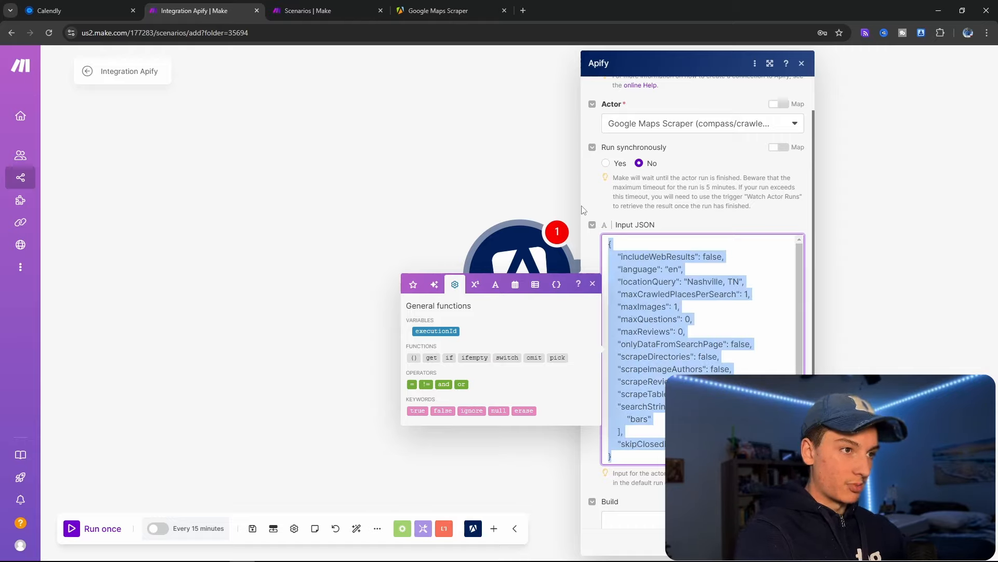
left_click(650, 189)
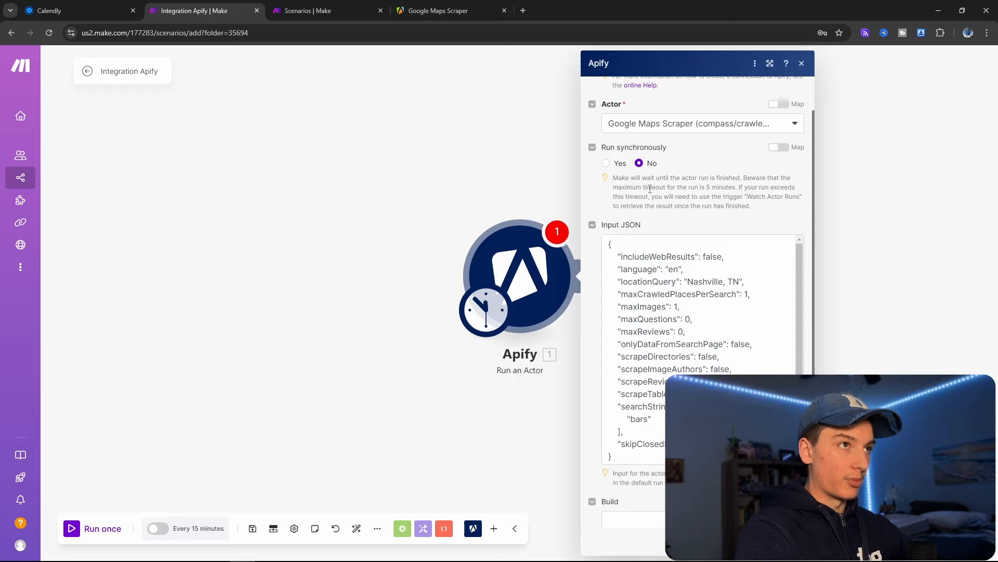
scroll(637, 161, "down", 2)
scroll(637, 161, "up", 3)
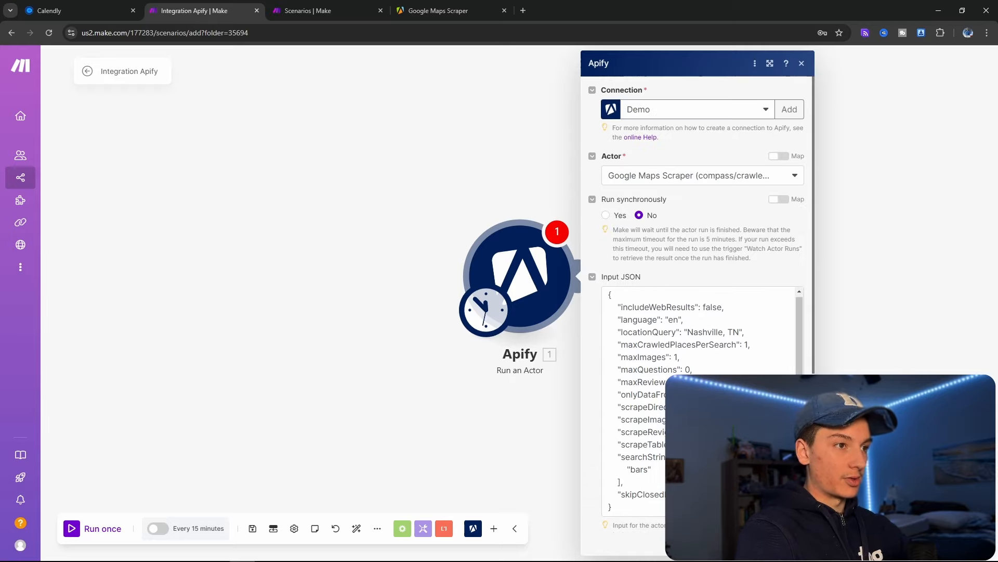
- Set maxCrawledPlacesPerSearch to 10 in the Input JSON and close the Run an Actor module's settings
left_click_drag(630, 444, 591, 322)
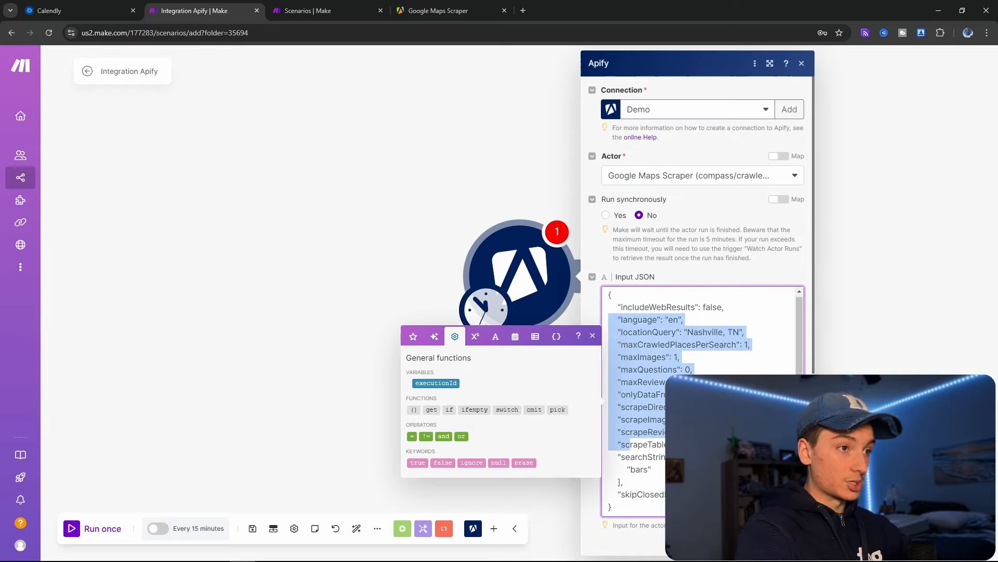
left_click(630, 432)
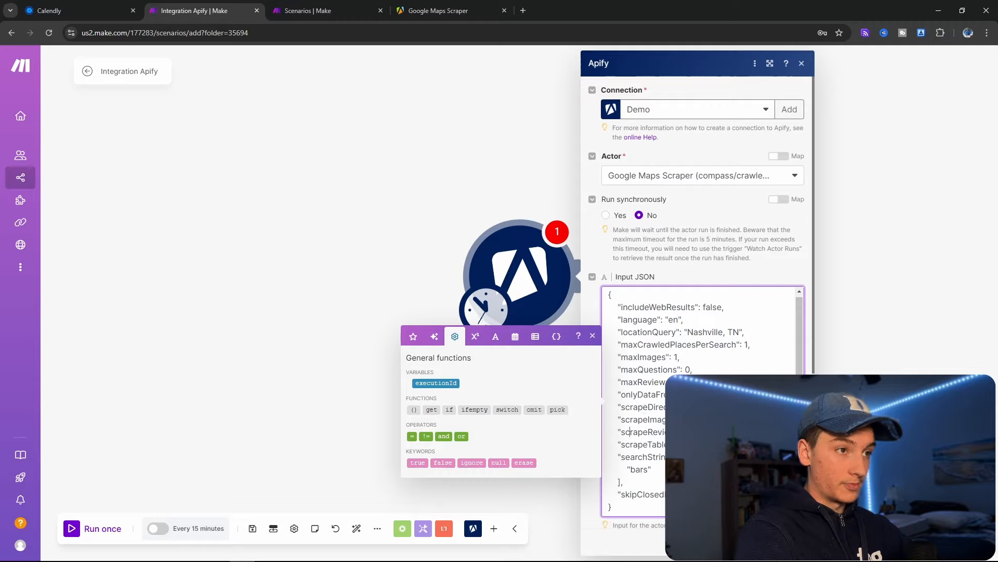
double_click(747, 345)
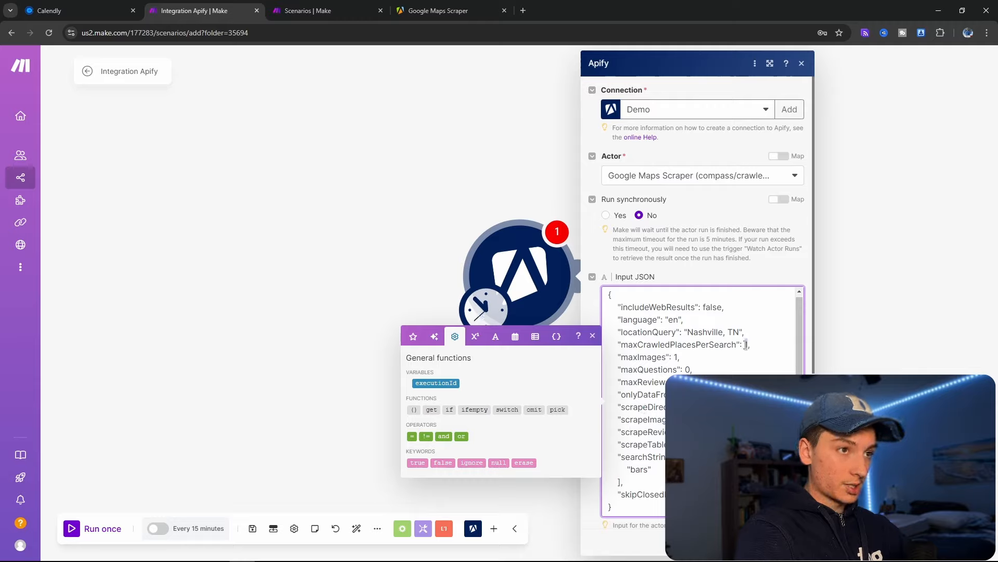
left_click_drag(621, 344, 633, 345)
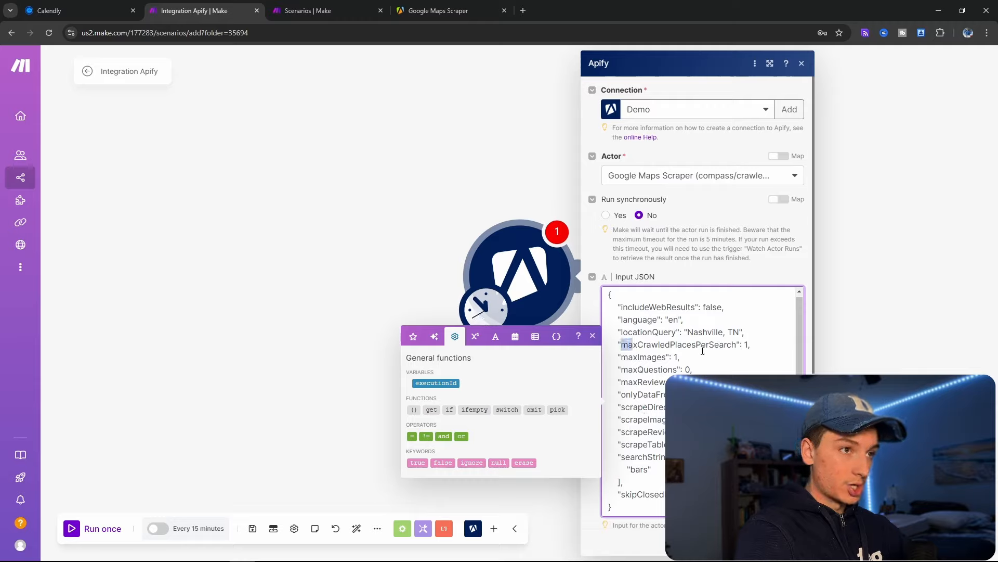
double_click(746, 344)
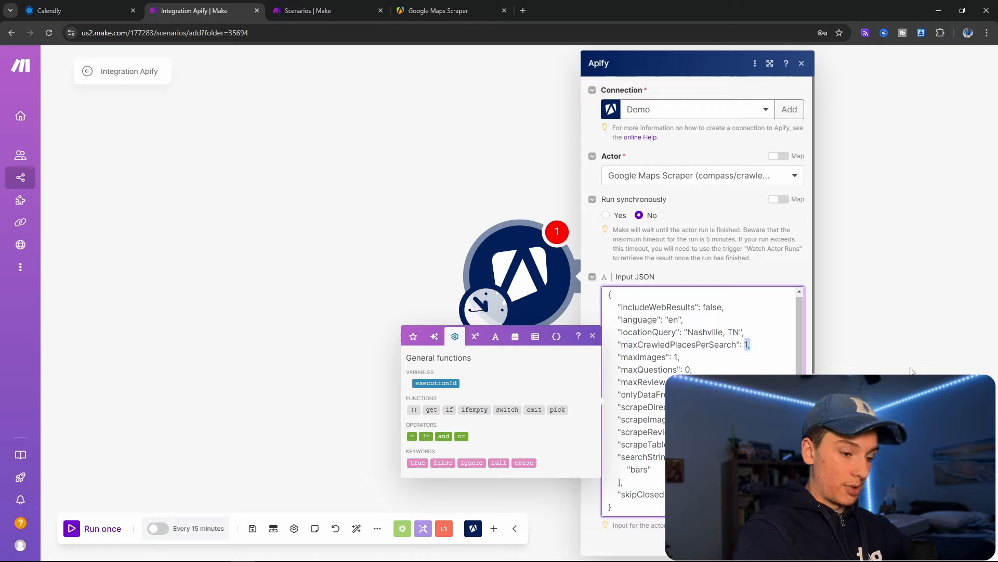
type("10")
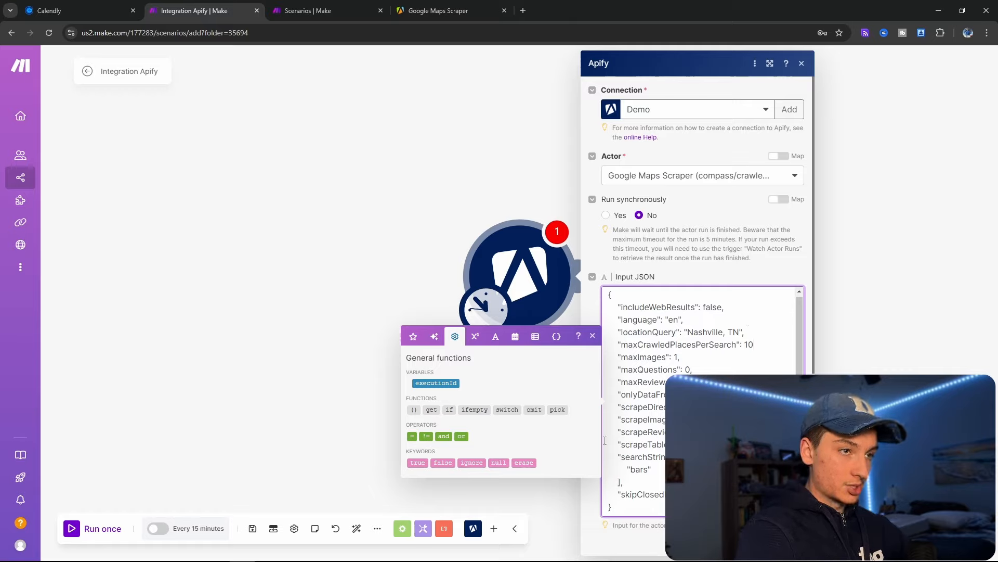
left_click_drag(632, 513, 692, 264)
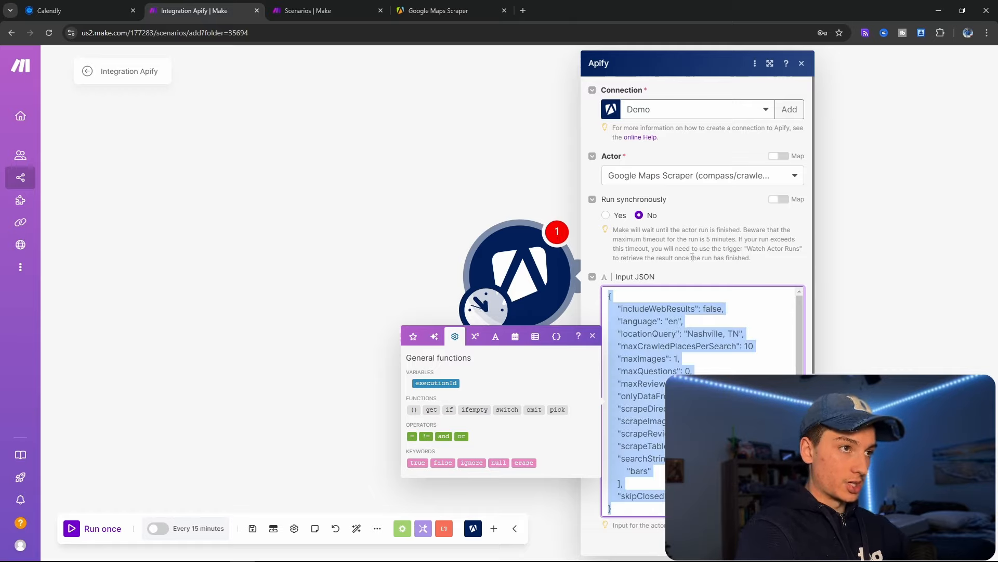
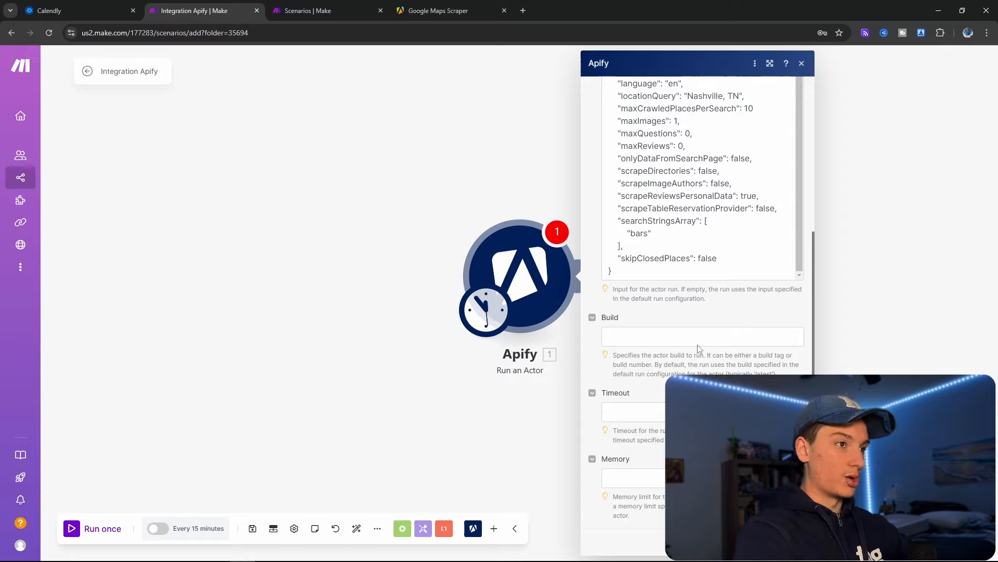
scroll(652, 229, "up", 3)
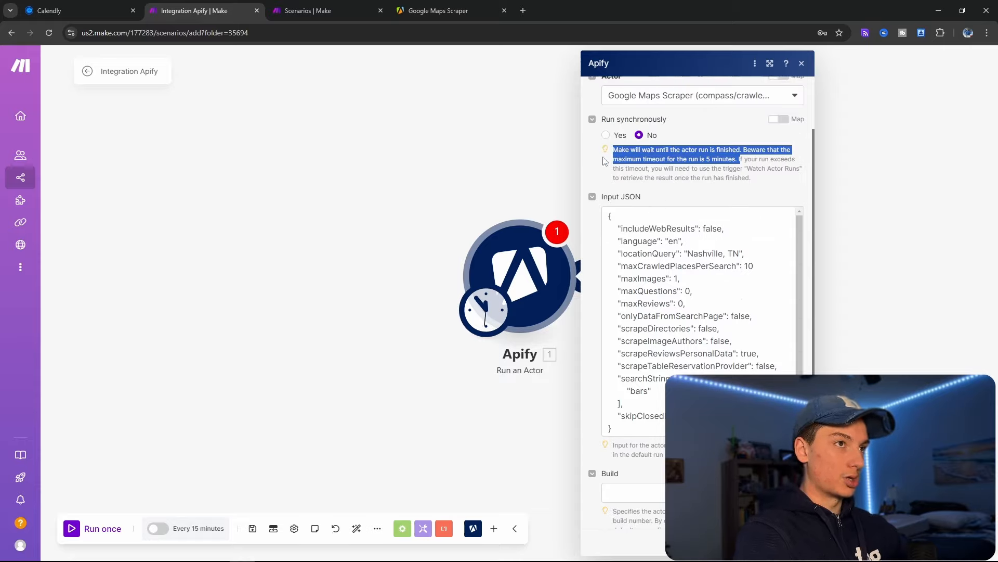
left_click(459, 262)
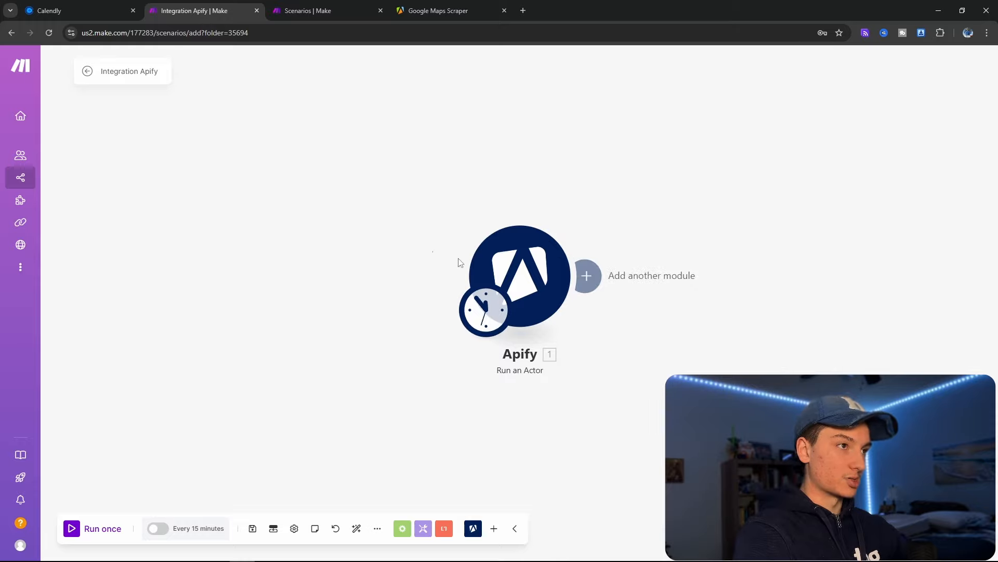
left_click(363, 6)
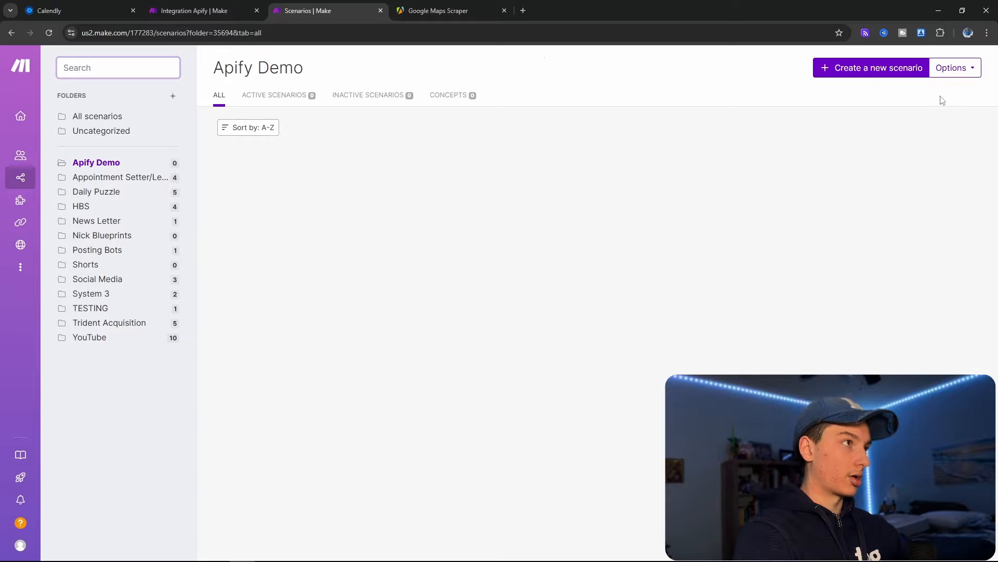
left_click(872, 73)
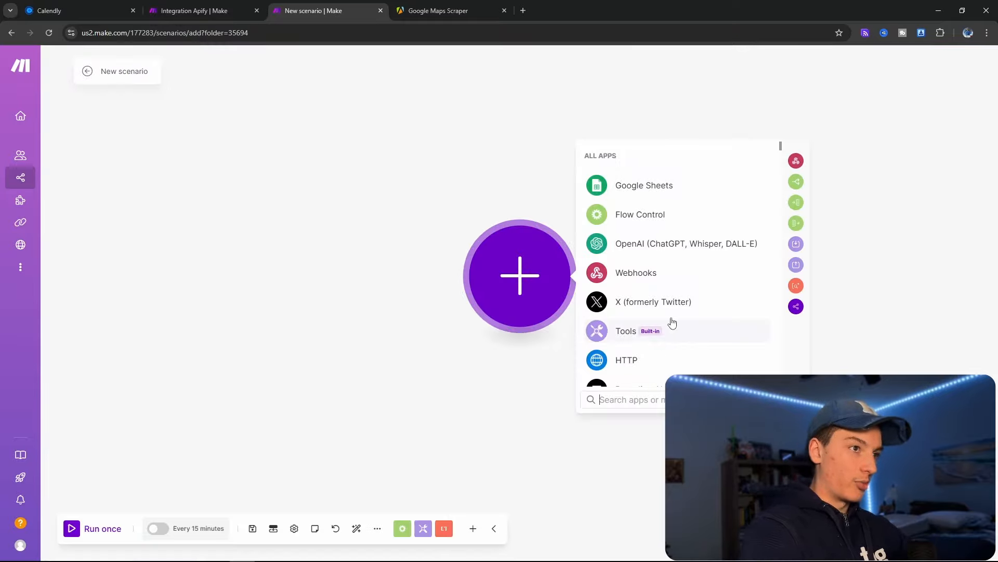
type("apify")
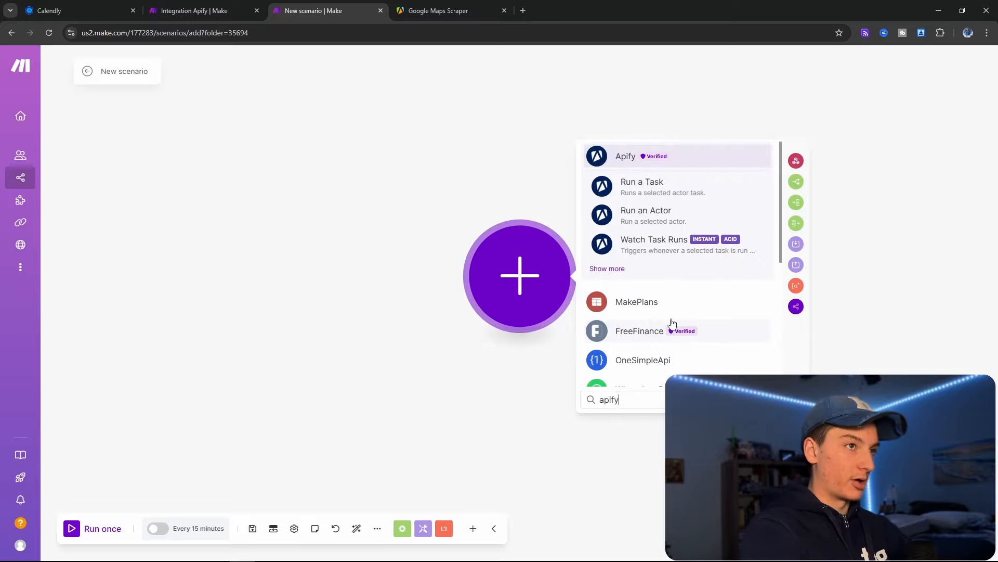
right_click(713, 284)
left_click(616, 269)
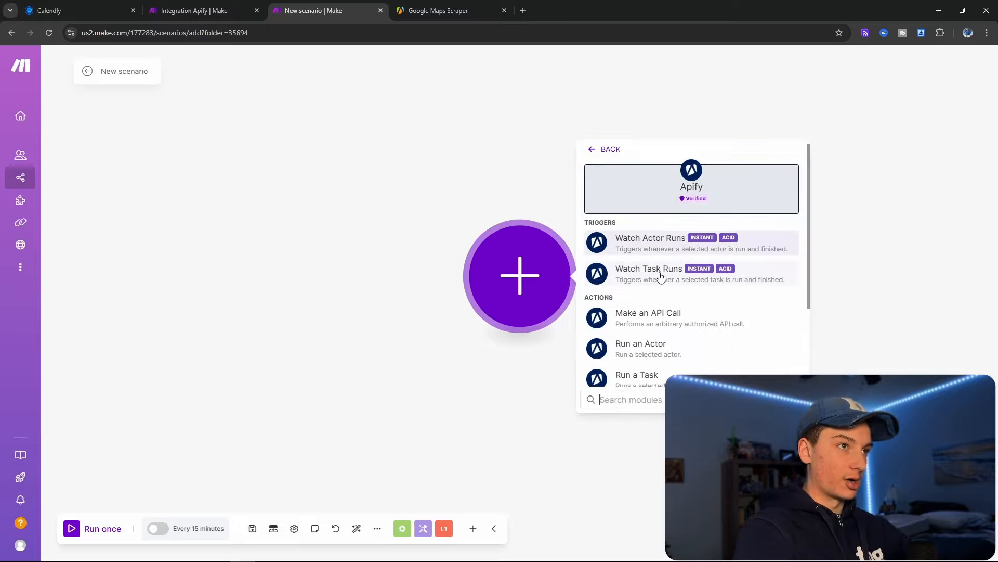
left_click(670, 245)
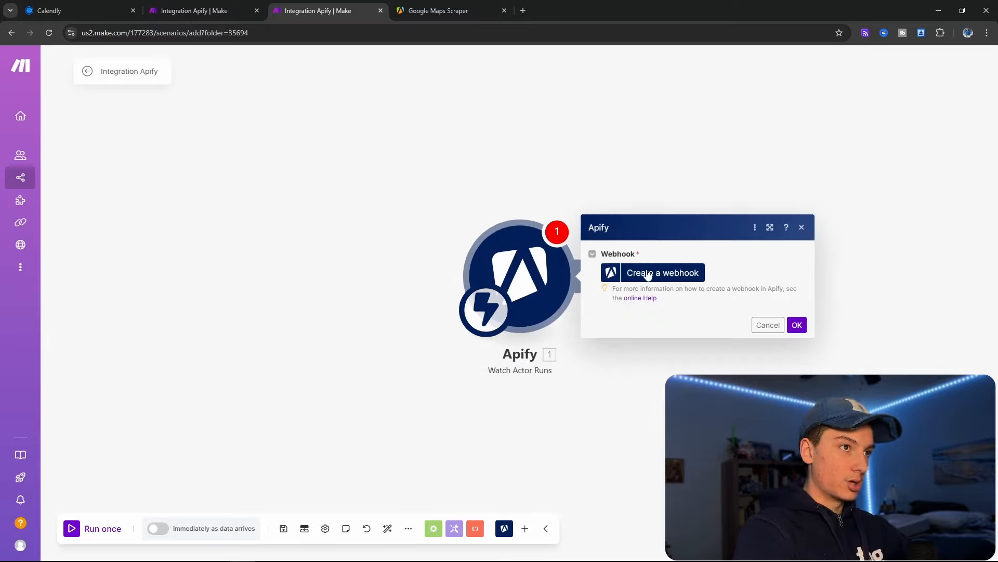
- Start creating a webhook for the Watch Actor Runs trigger and name it "DEMO"
left_click(646, 272)
left_click_drag(910, 225, 775, 224)
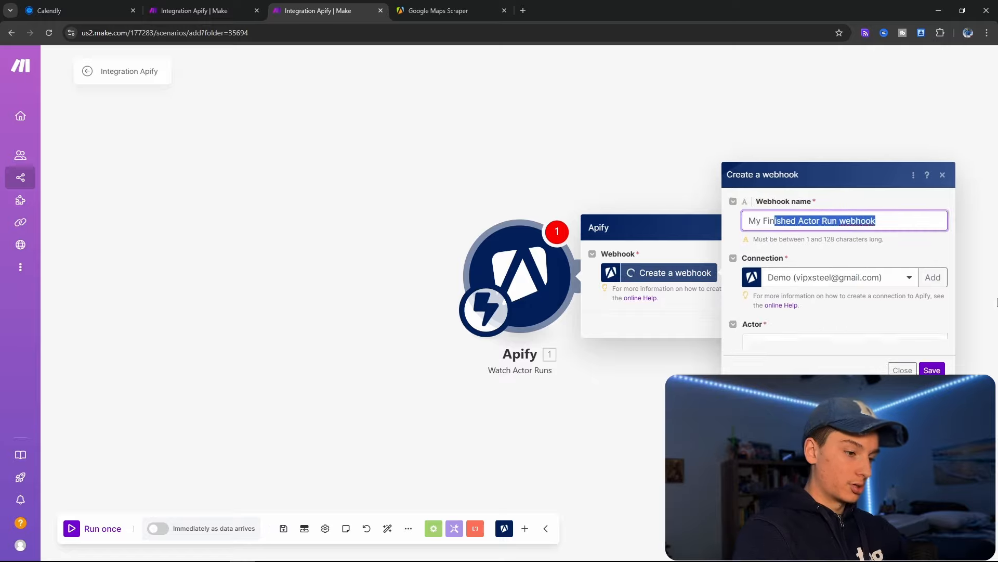
key("BackSpace")
key("BackSpace")
key("BackSpace")
key("BackSpace")
key("BackSpace")
key("BackSpace")
key("BackSpace")
type("DEMO")
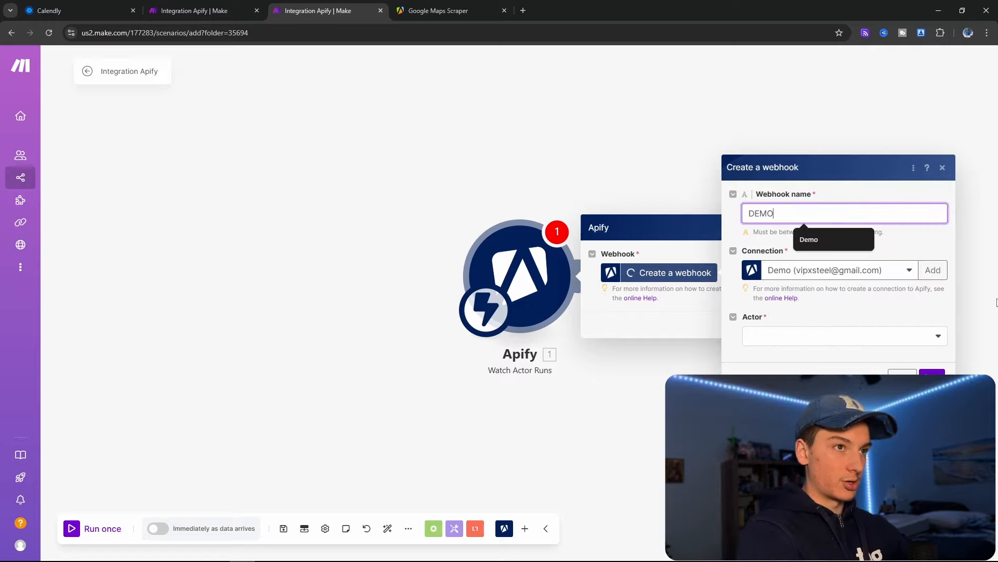
- Choose Google Maps Scraper as the webhook's actor, matching the first scenario, then save the webhook and confirm the trigger module
left_click(825, 329)
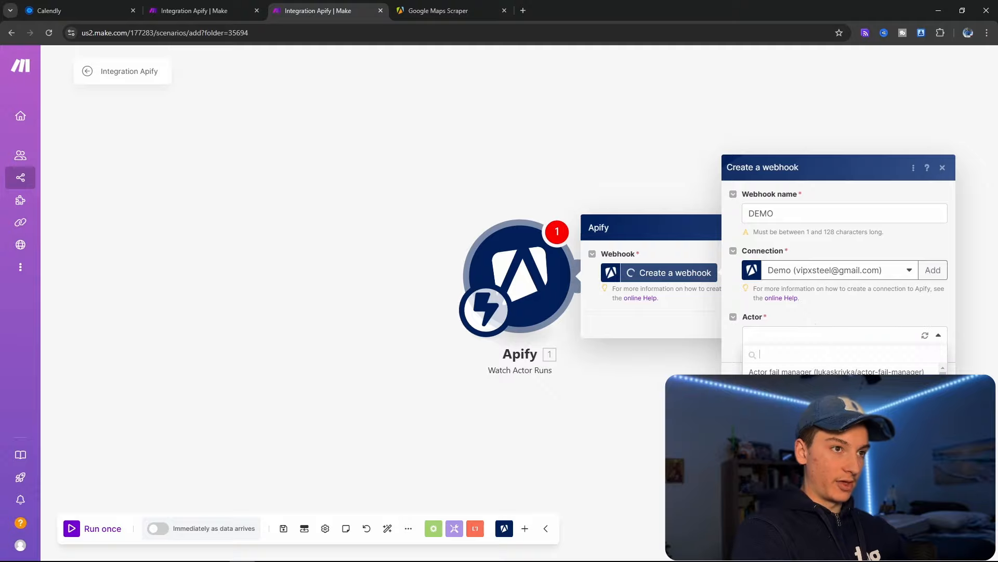
left_click(198, 10)
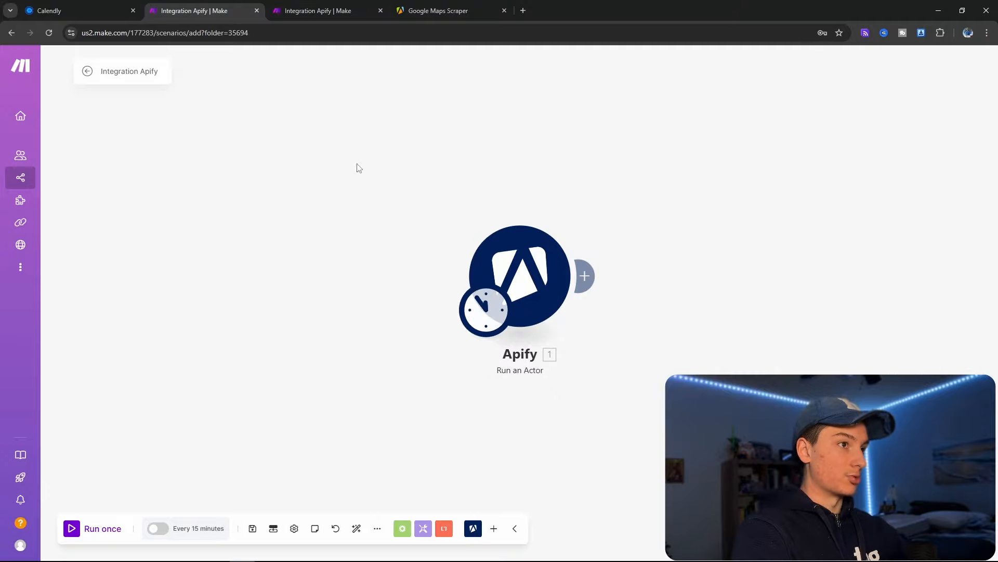
left_click(517, 275)
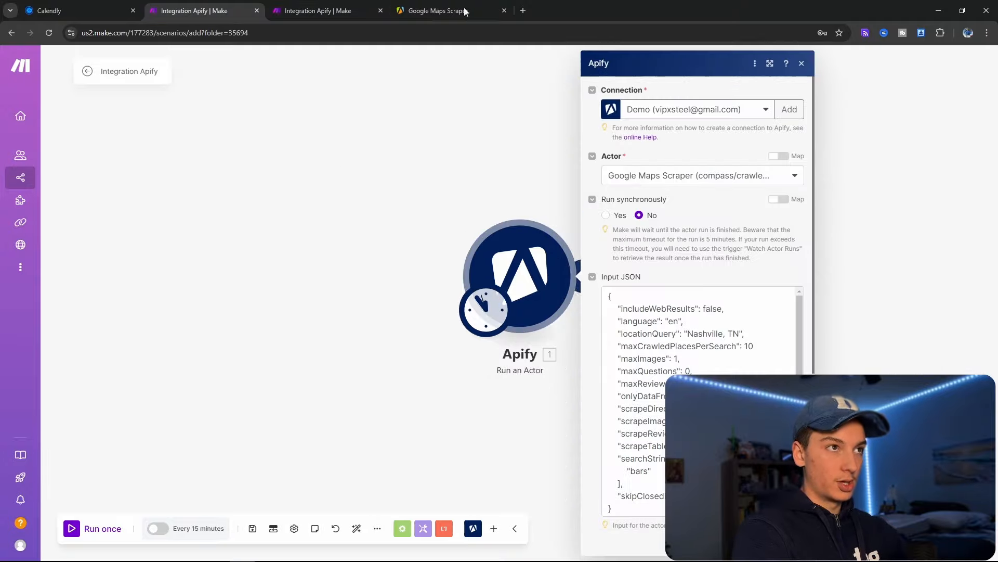
left_click(358, 7)
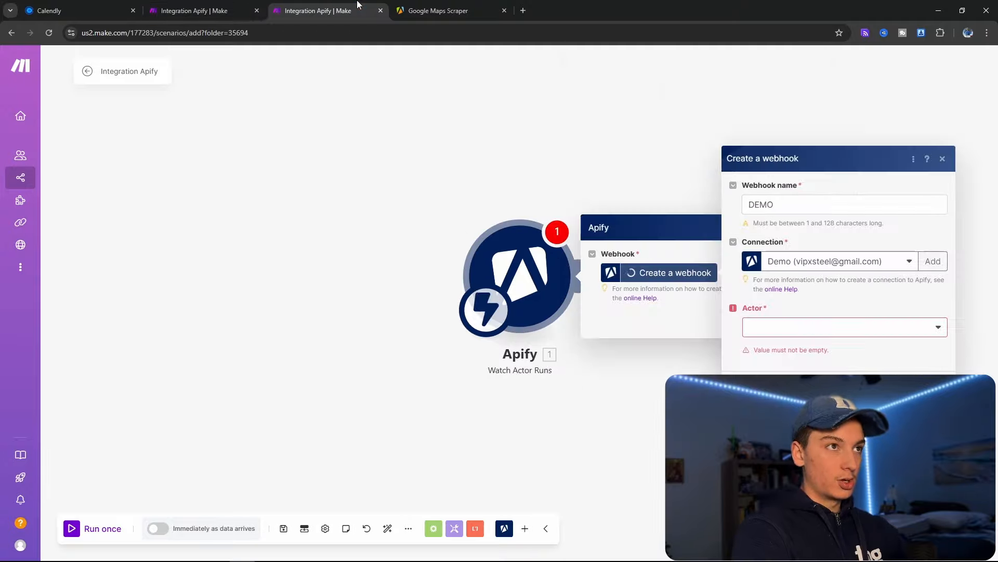
left_click(872, 327)
left_click(858, 334)
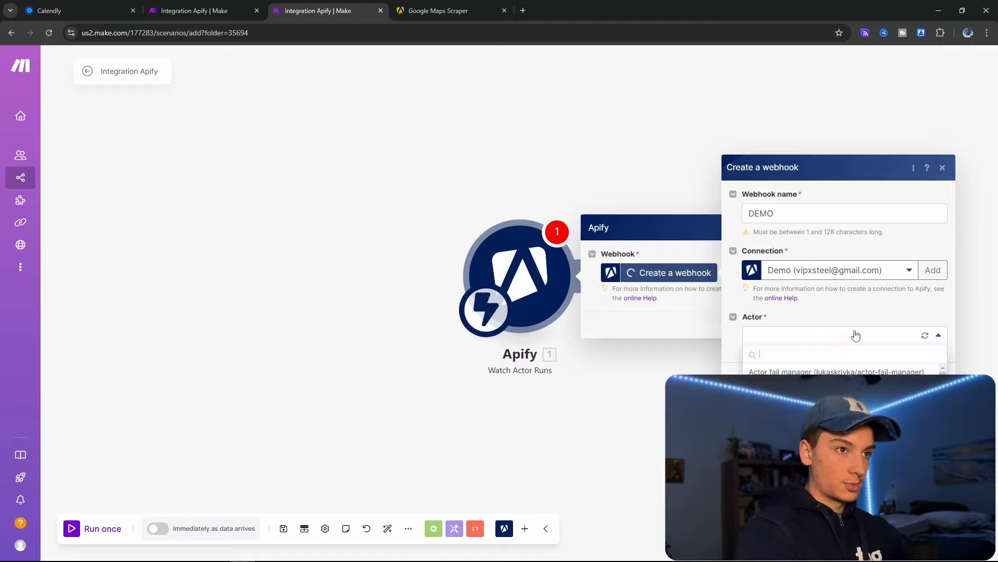
type("google")
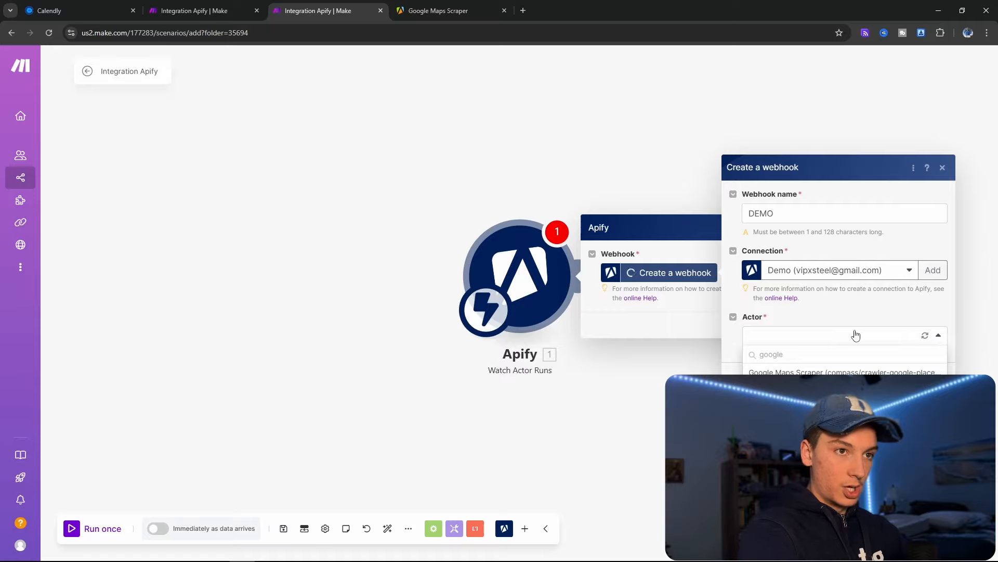
left_click(849, 373)
left_click(933, 371)
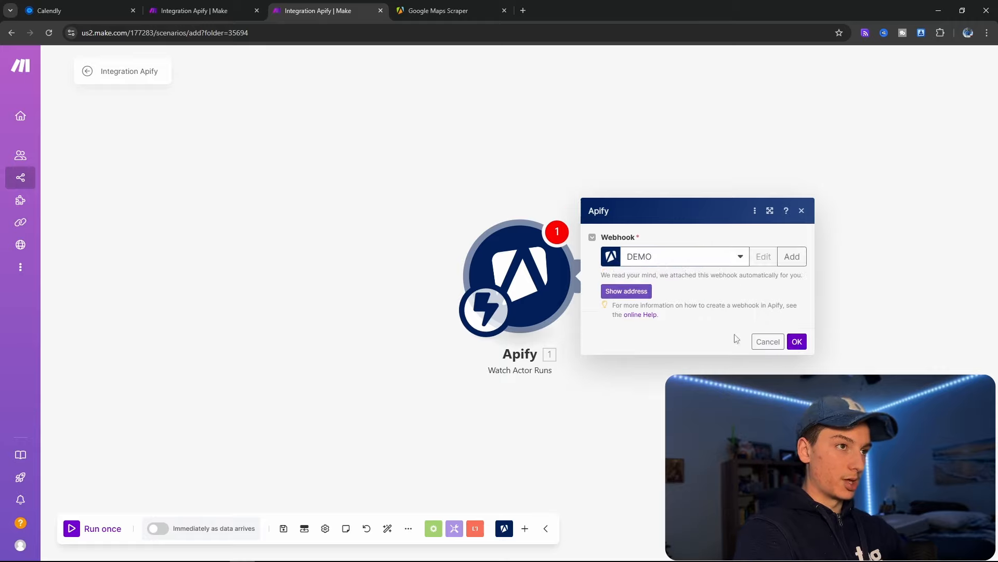
left_click(797, 342)
- Run the Watch Actor Runs scenario once to listen for the finished actor run
left_click(411, 11)
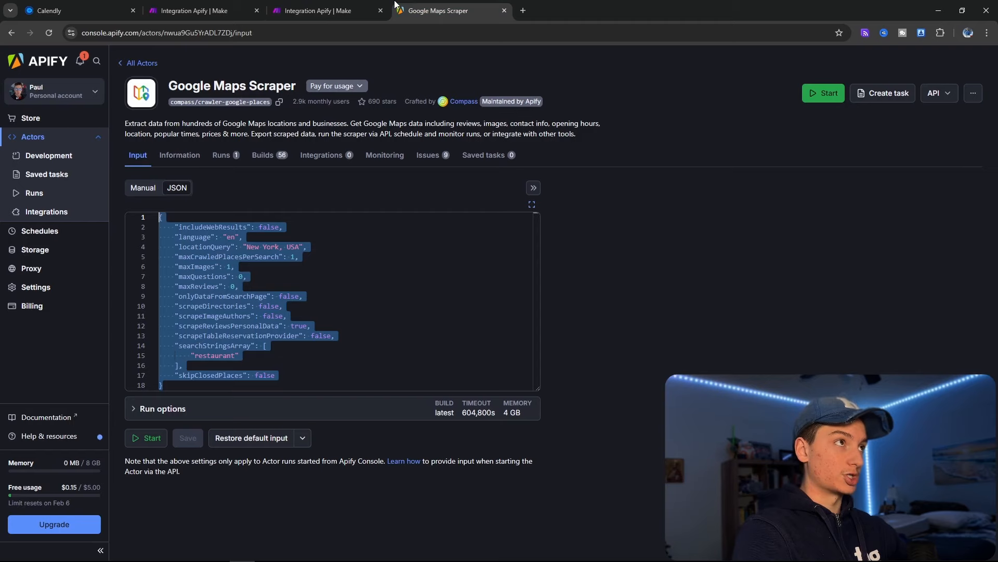
left_click(310, 10)
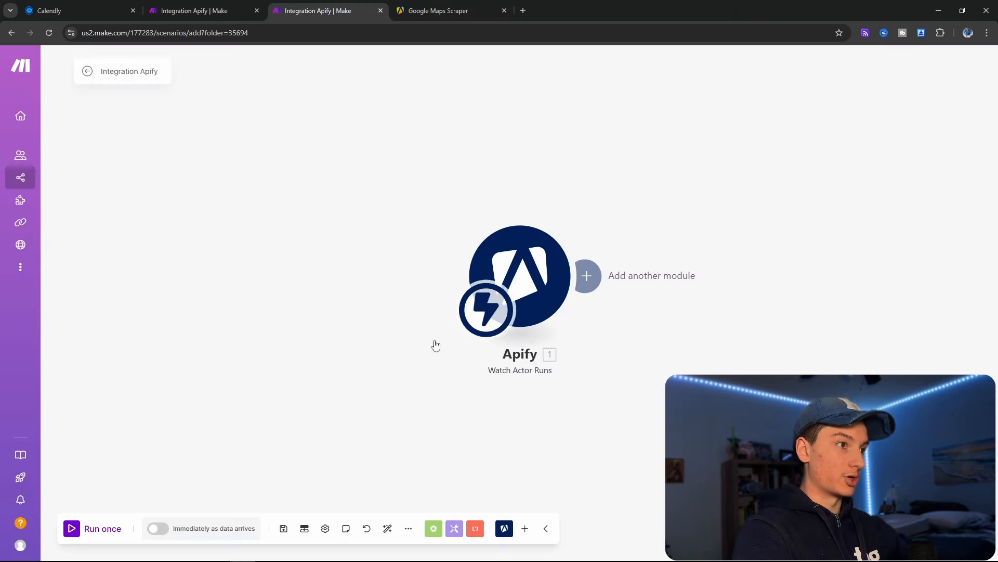
left_click(102, 529)
- Switch to the Run an Actor scenario, confirm the Apify module's settings and run the scenario once
left_click(195, 11)
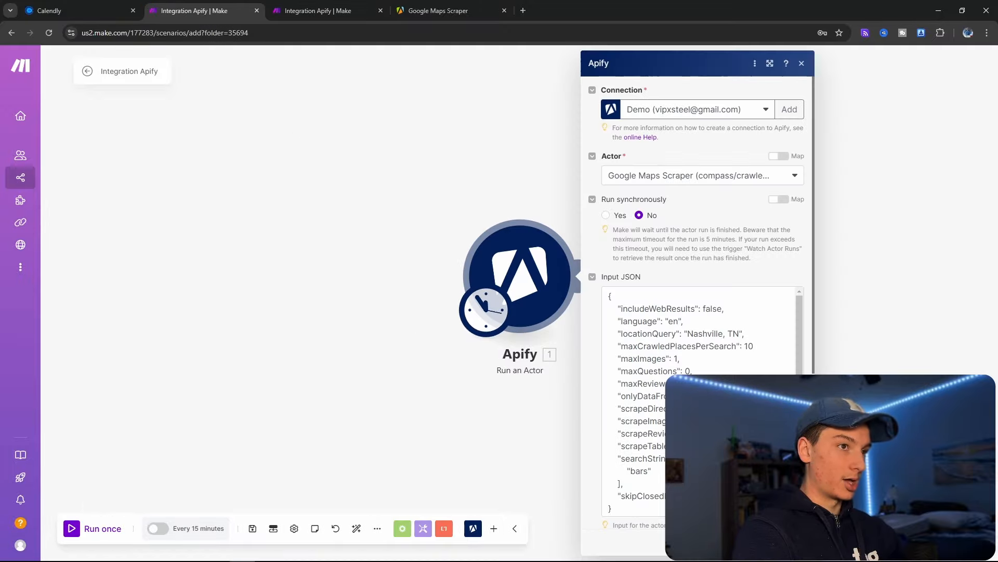
left_click(794, 543)
left_click(104, 529)
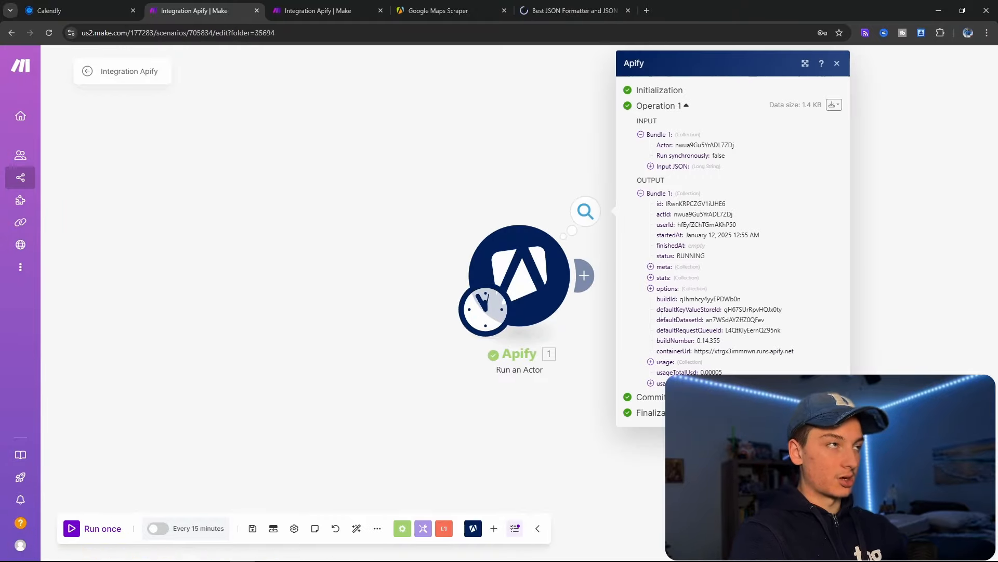
- Check the Watch Actor Runs scenario, then open the latest Google Maps Scraper run in Apify and examine its progress and usage cost
left_click(327, 10)
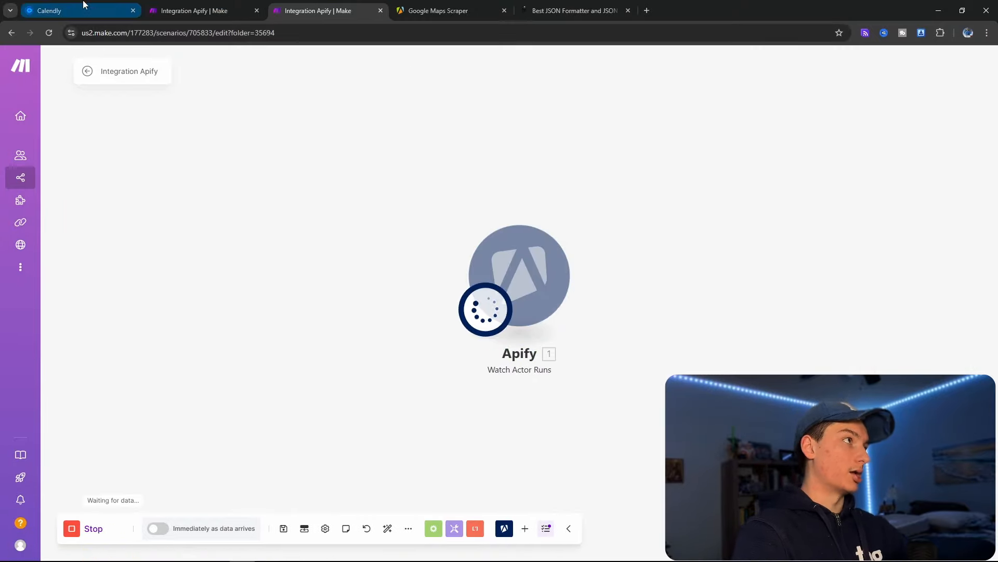
left_click(569, 11)
left_click(439, 10)
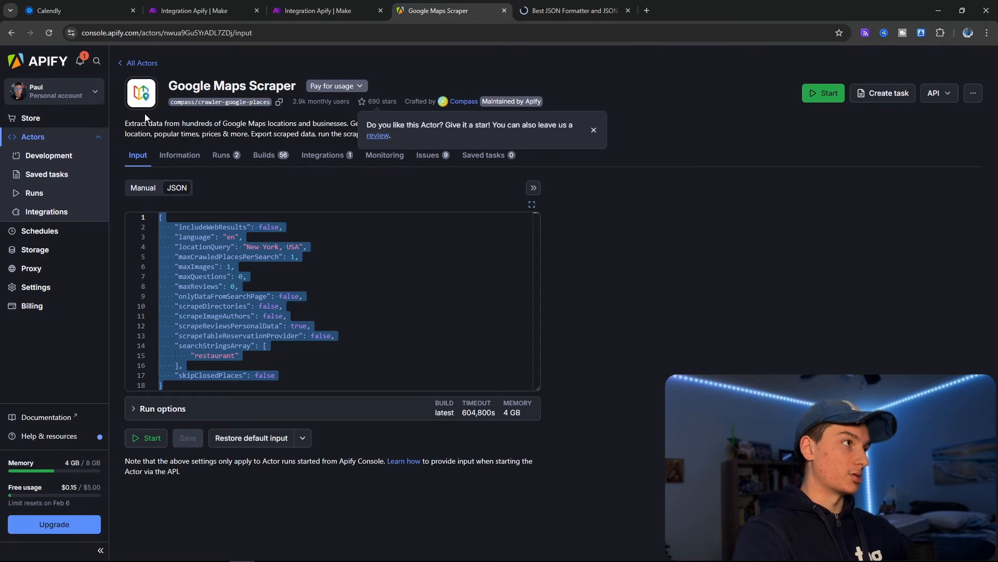
left_click(127, 63)
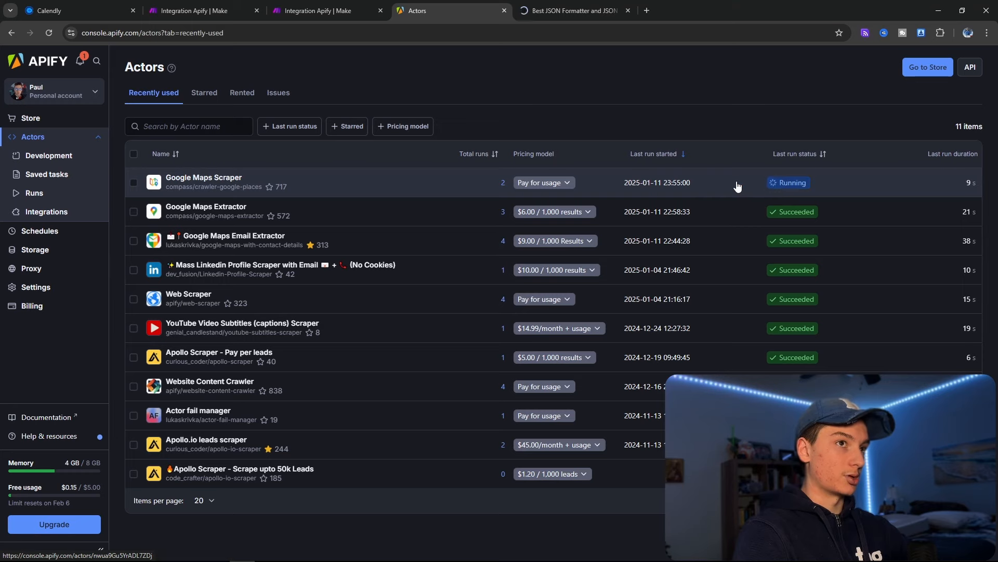
left_click(739, 185)
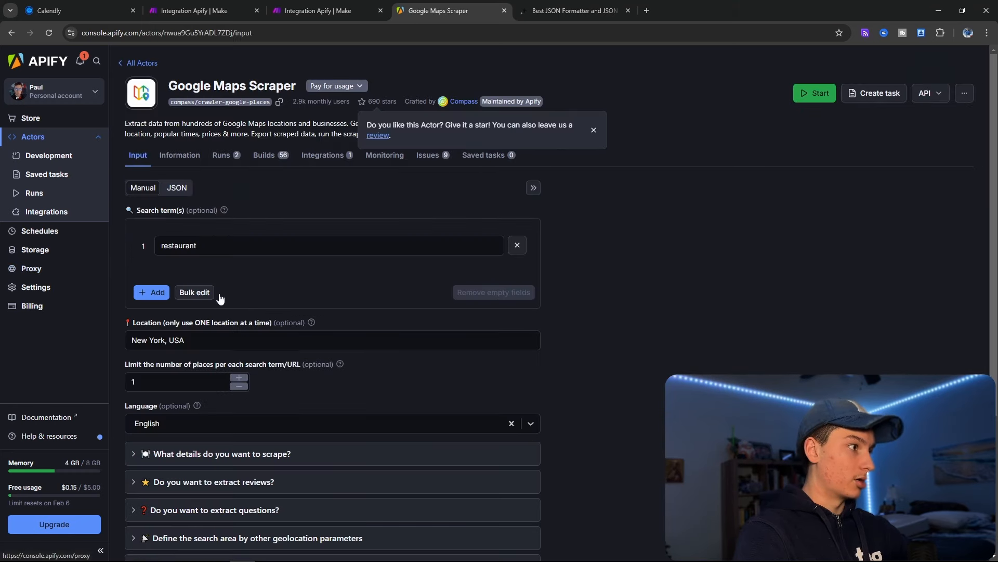
left_click(225, 158)
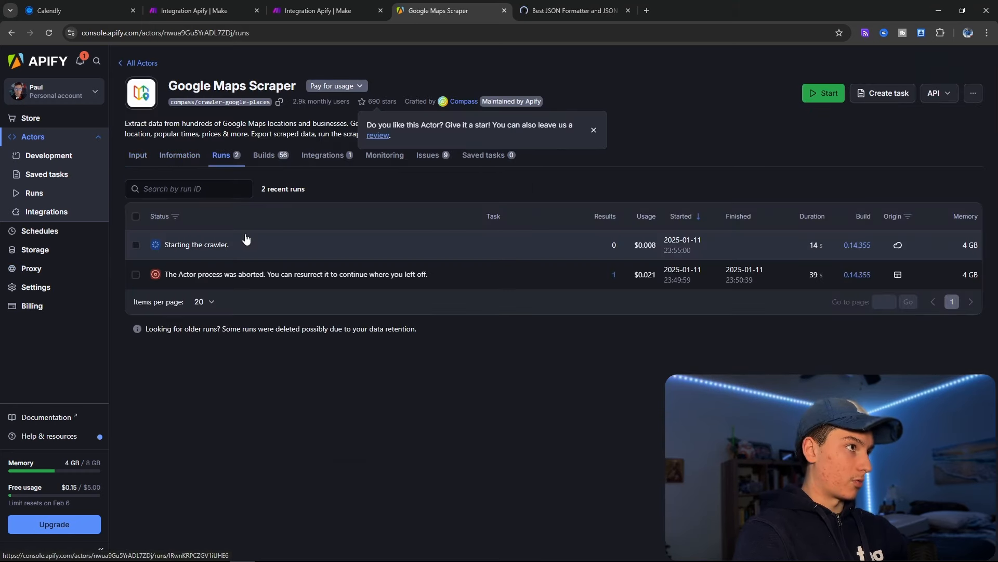
left_click(218, 252)
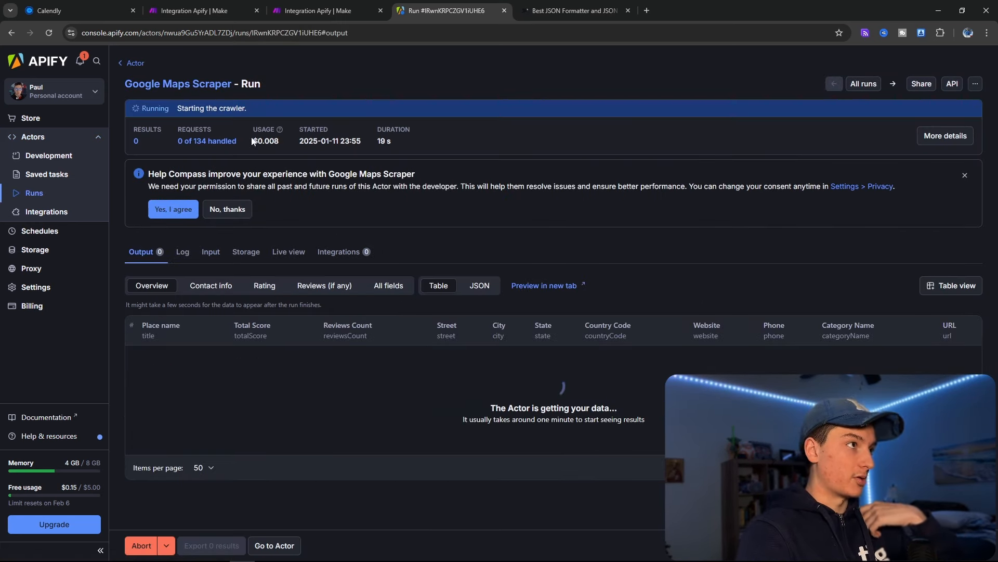
double_click(279, 140)
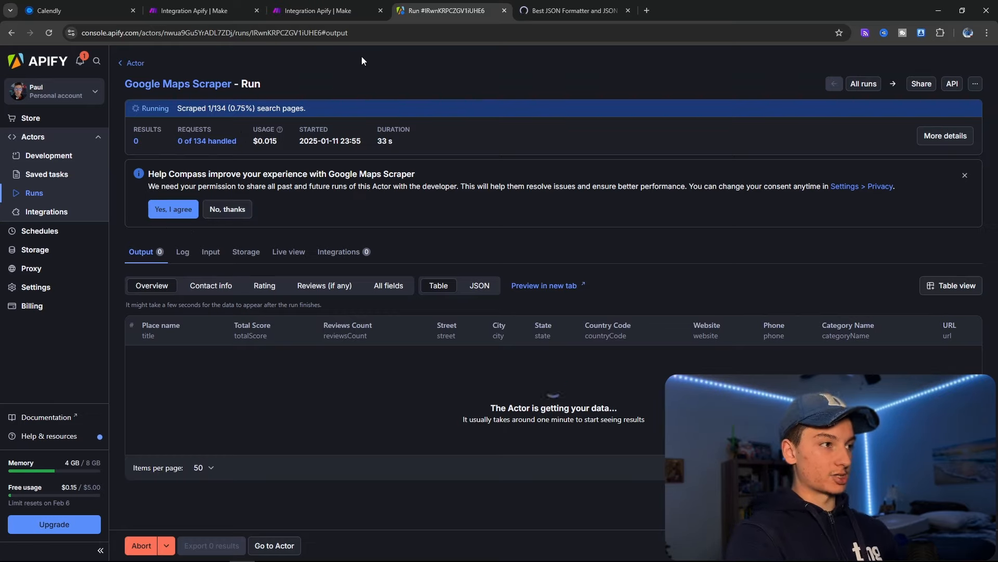
- Return to the Watch Actor Runs scenario, confirm the module's DEMO webhook and open the output bundle of its completed run
left_click(332, 16)
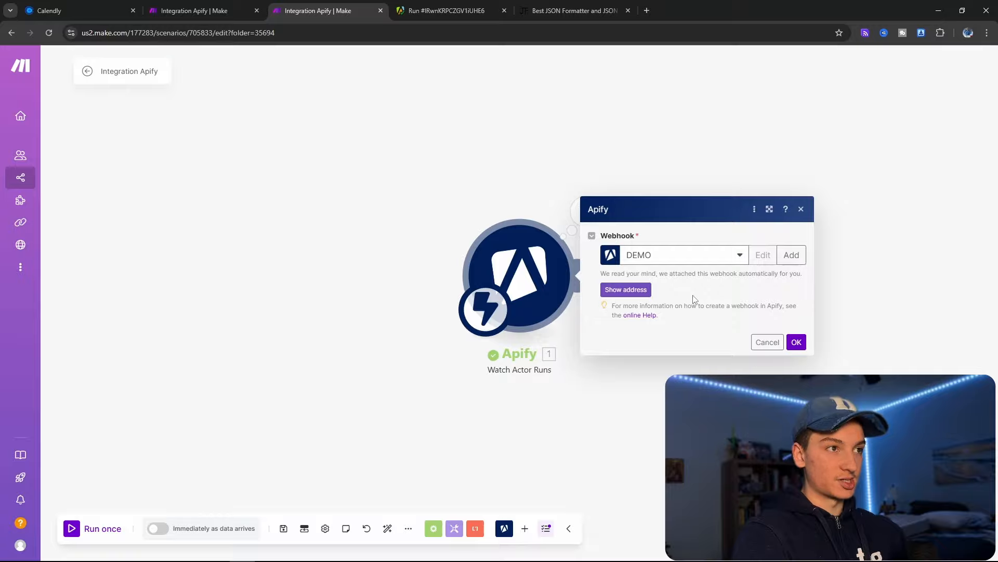
left_click(796, 342)
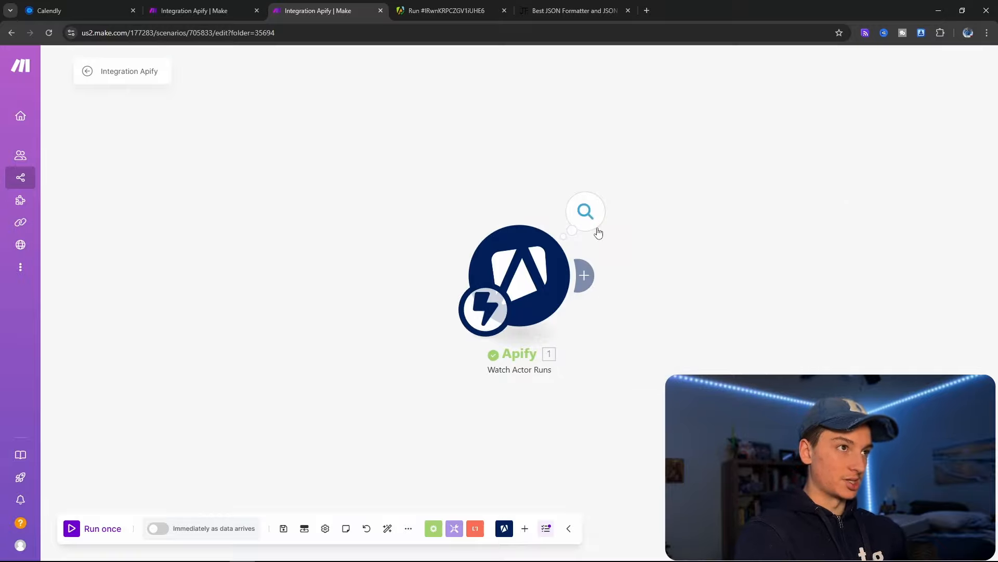
left_click(587, 216)
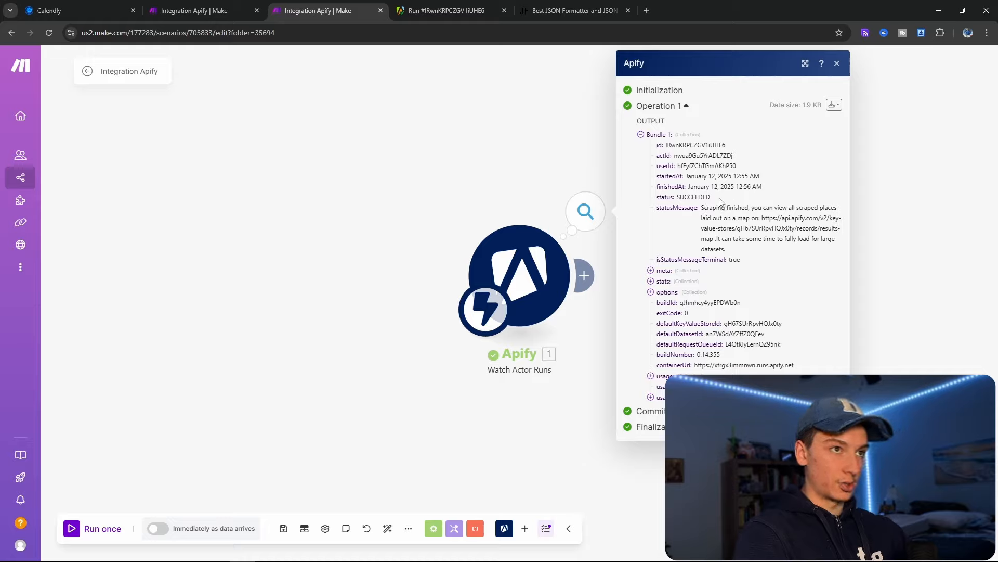
- Copy the results-map URL from the bundle's statusMessage and open it in a new browser tab
left_click_drag(703, 208, 763, 248)
left_click(763, 218)
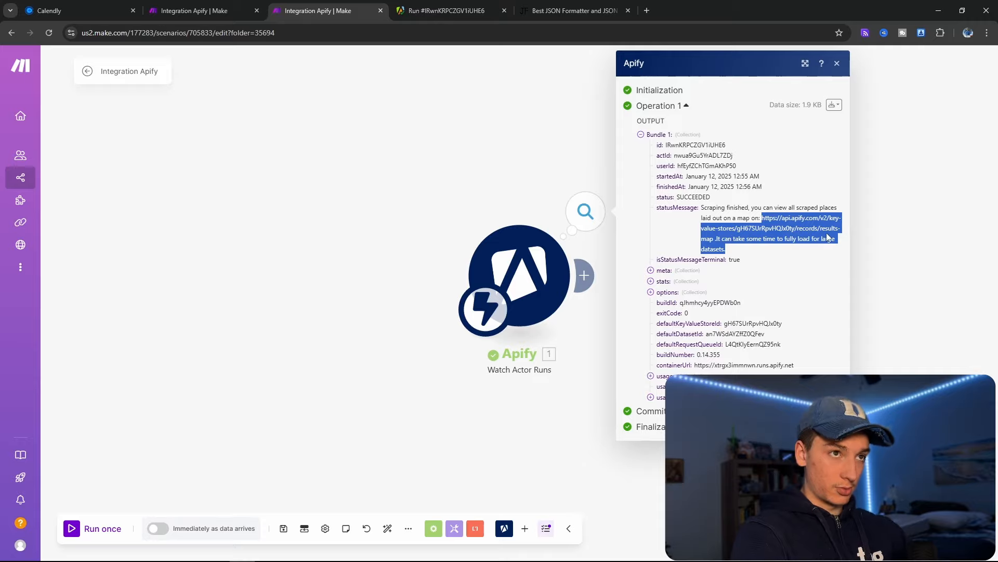
left_click(720, 229)
left_click_drag(714, 238, 759, 224)
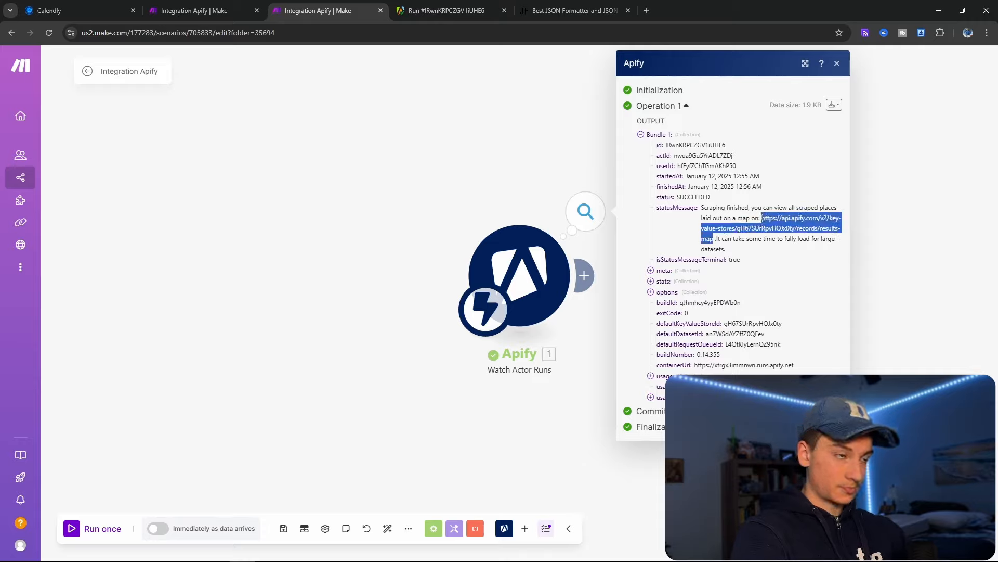
key("ctrl+c")
key("ctrl+t")
key("ctrl+v")
key("Return")
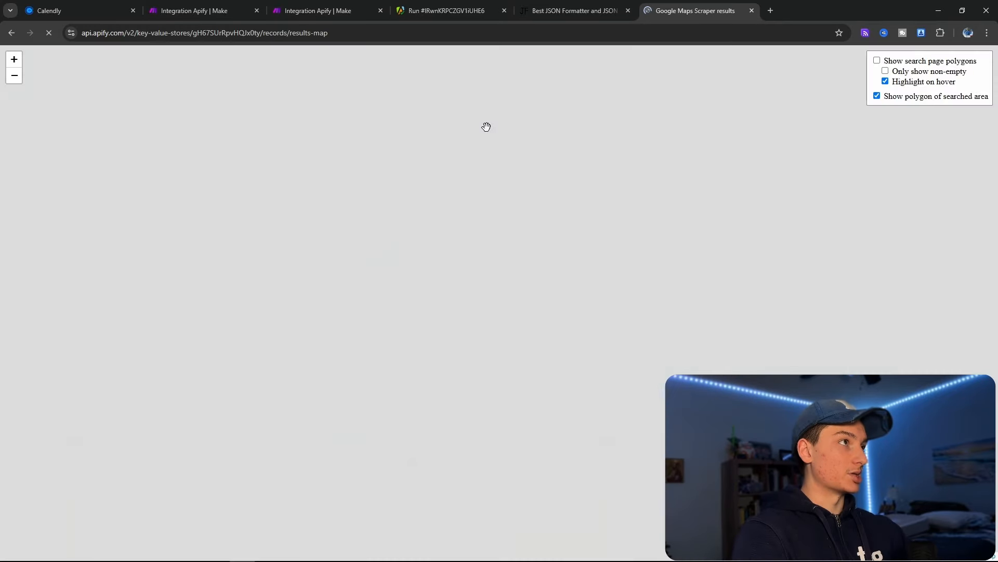
- Examine the scraped bar markers in Nashville on the results map, down to those around Elm Hill Pike
scroll(382, 235, "up", 5)
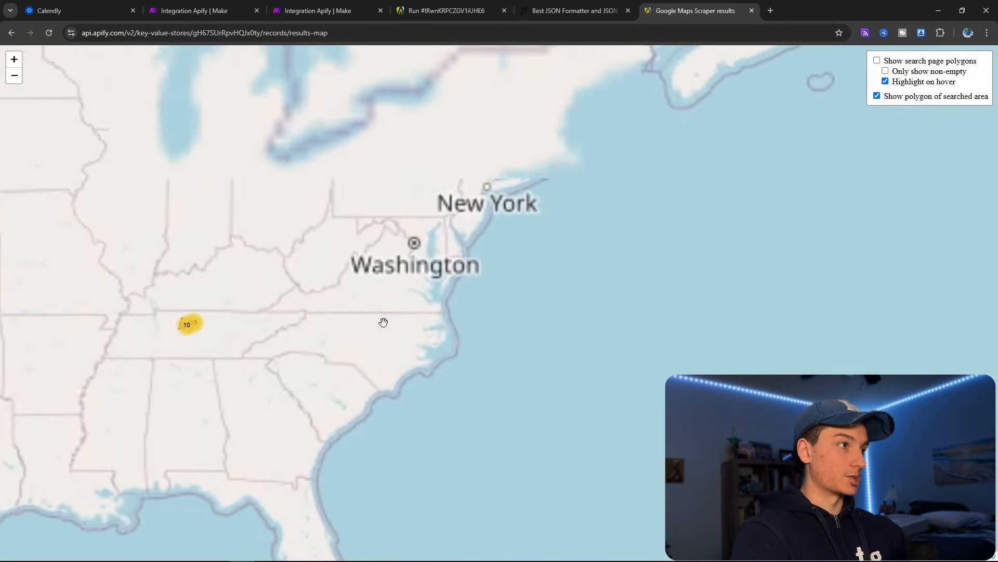
scroll(377, 319, "up", 2)
left_click_drag(371, 315, 997, 235)
scroll(332, 285, "up", 1)
left_click_drag(332, 285, 624, 307)
scroll(585, 291, "up", 5)
left_click_drag(605, 261, 431, 375)
left_click_drag(426, 287, 395, 513)
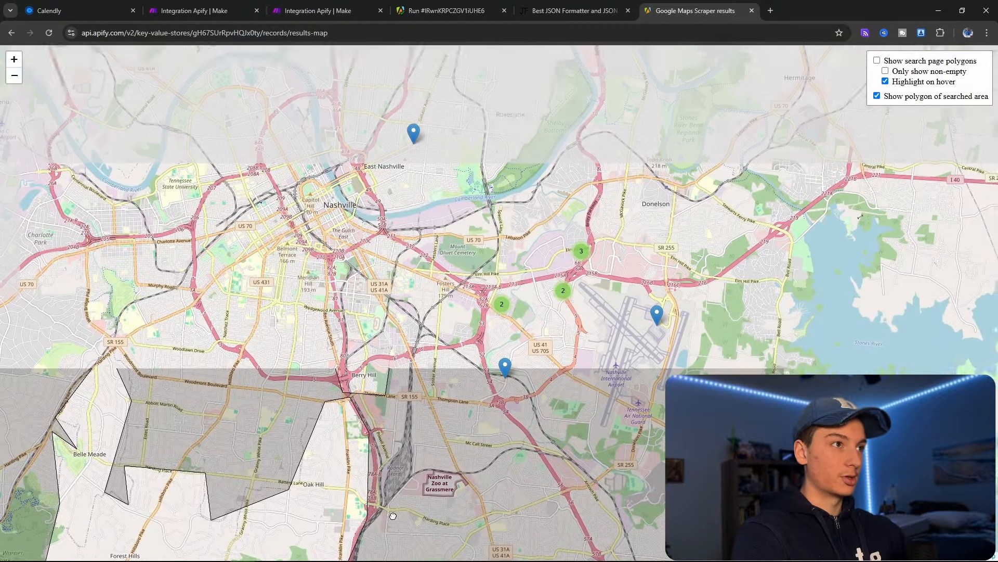
scroll(484, 419, "up", 1)
scroll(564, 394, "up", 1)
scroll(769, 161, "up", 1)
left_click_drag(712, 219, 401, 475)
scroll(401, 475, "up", 1)
scroll(556, 229, "up", 1)
left_click_drag(572, 213, 615, 524)
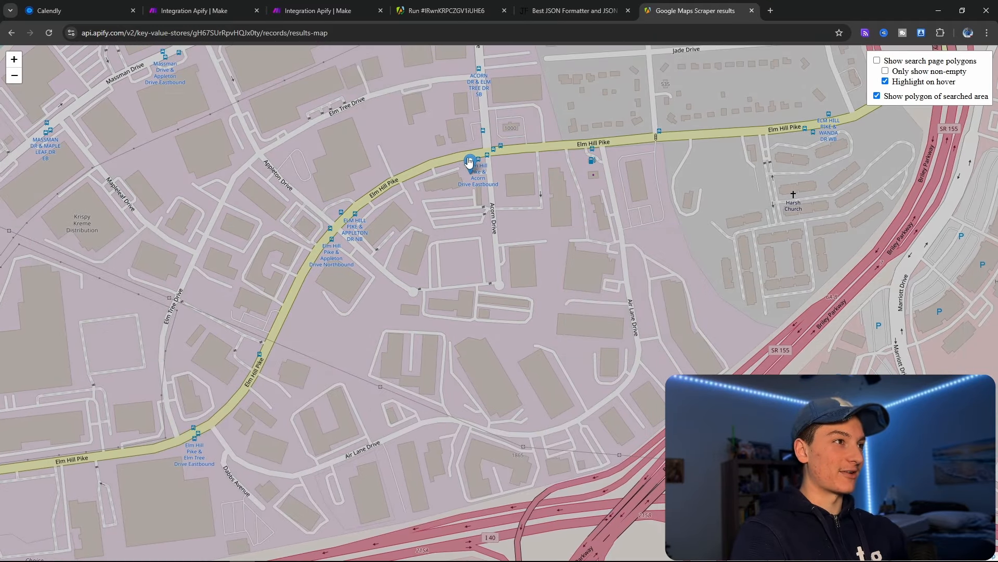
- Locate the Nashville airport marker on the results map and view the place details of Tootsies Orchid Lounge
scroll(475, 166, "down", 5)
scroll(461, 331, "up", 1)
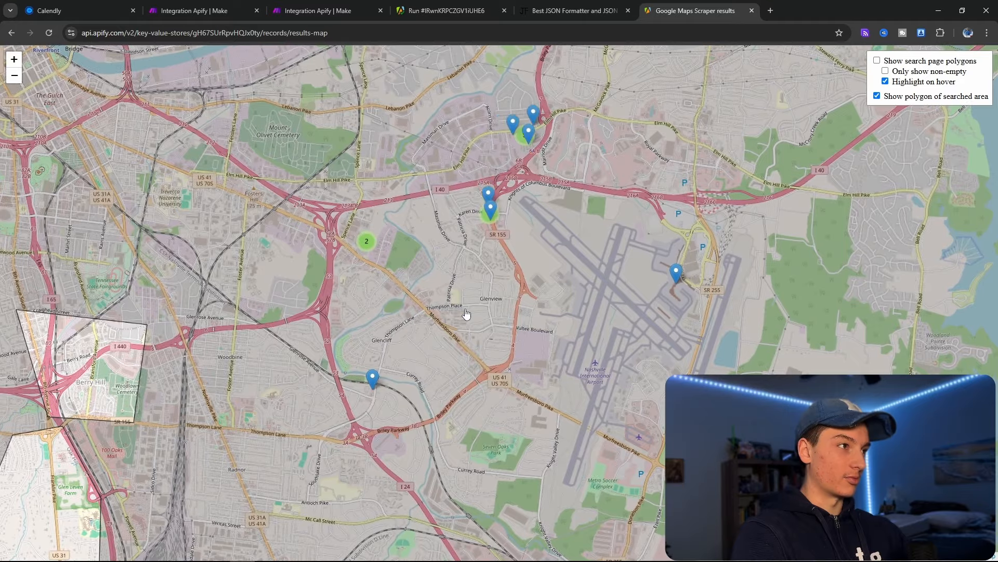
scroll(468, 314, "up", 2)
scroll(473, 278, "down", 2)
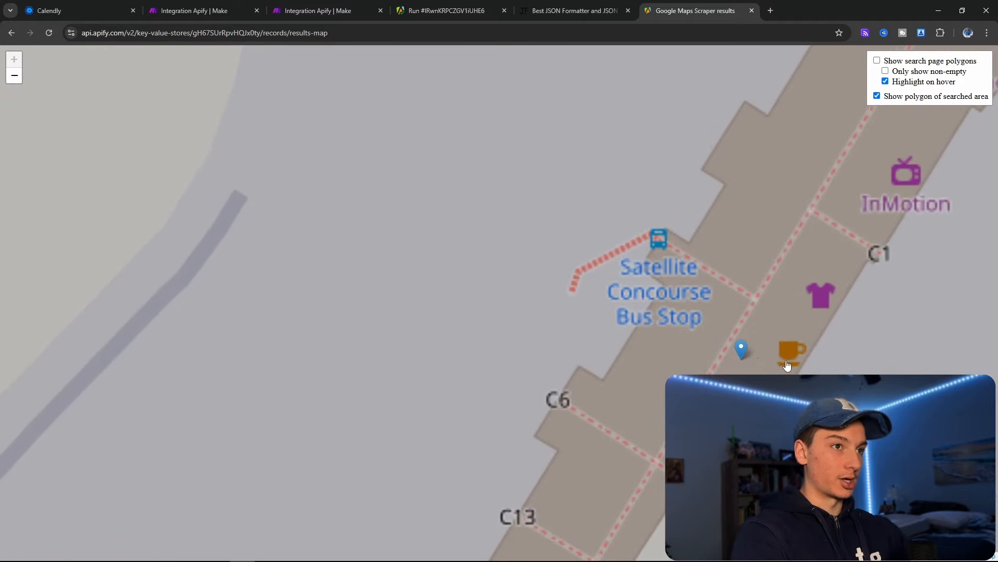
left_click_drag(788, 365, 636, 348)
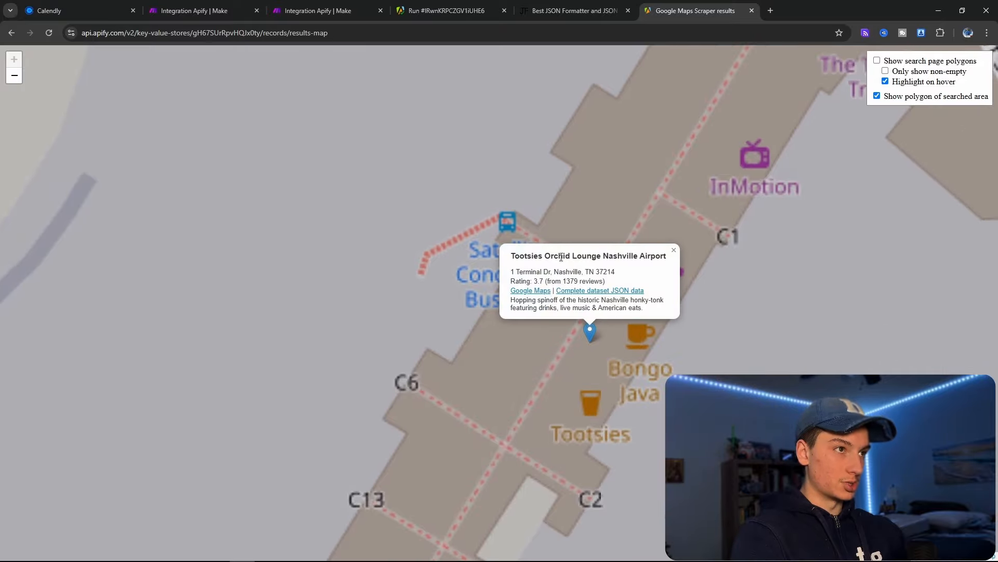
scroll(356, 276, "down", 1)
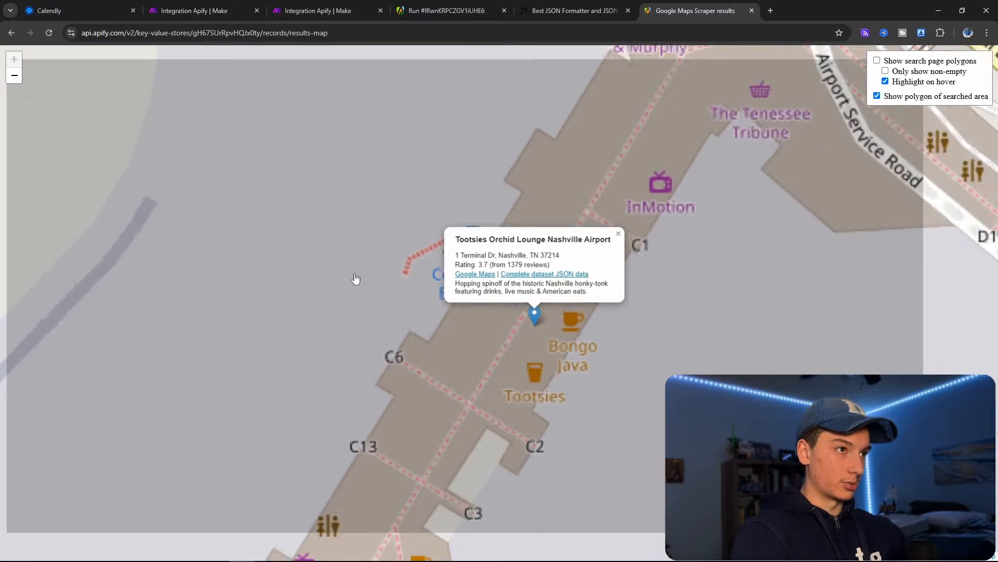
- Examine the searched area and the spread of markers across Nashville, then close the results map
scroll(560, 265, "down", 4)
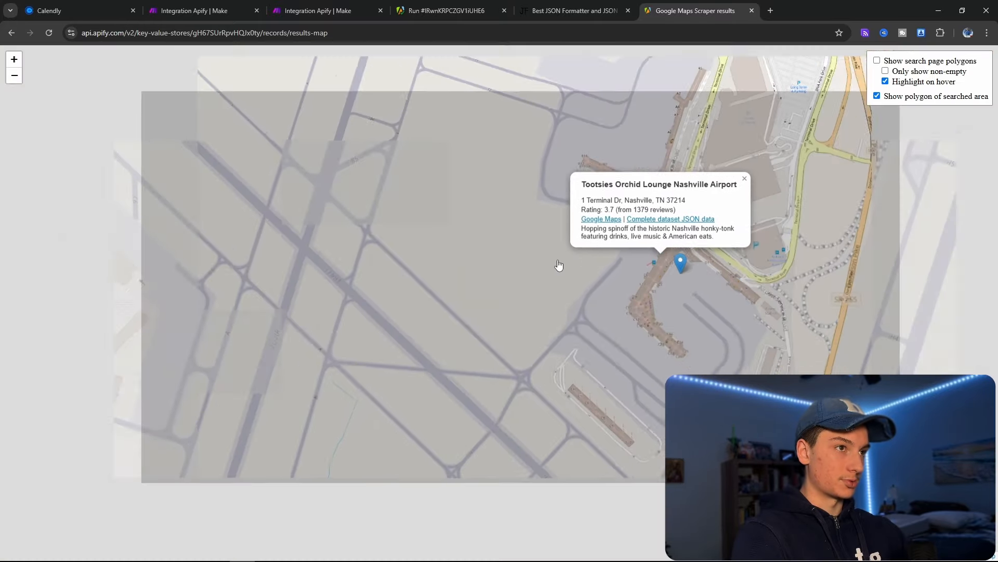
scroll(325, 257, "down", 2)
scroll(523, 318, "up", 5)
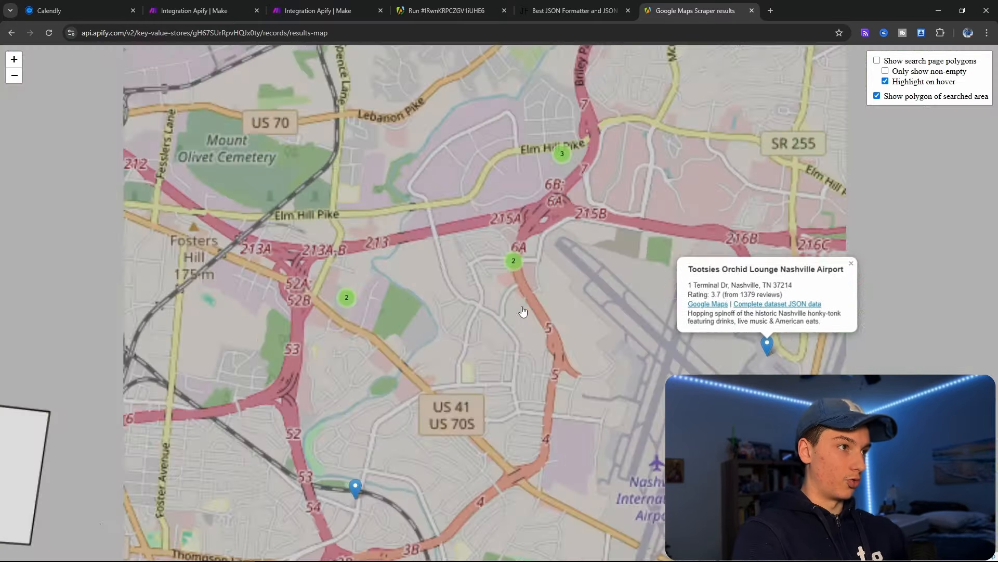
scroll(518, 333, "down", 5)
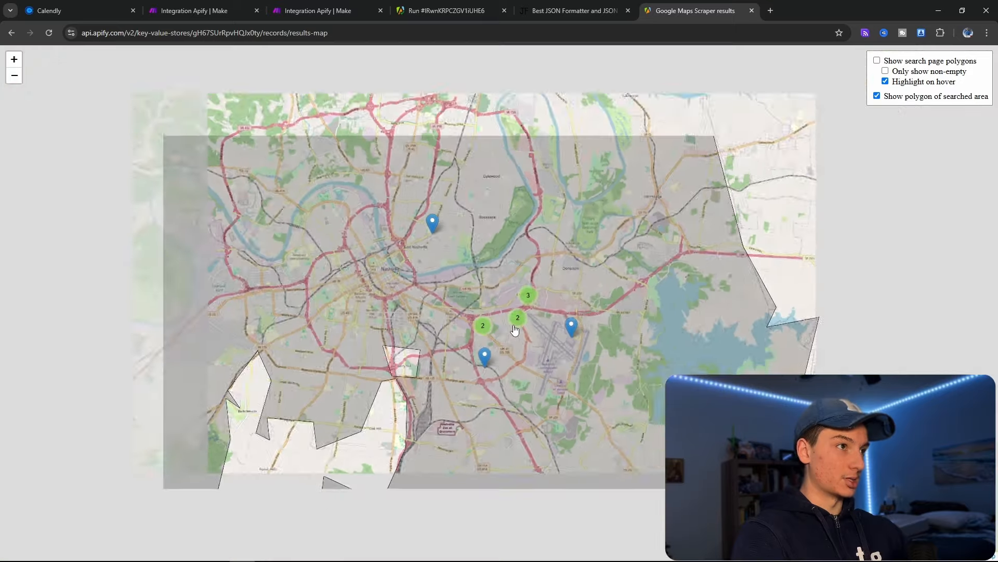
scroll(515, 329, "down", 4)
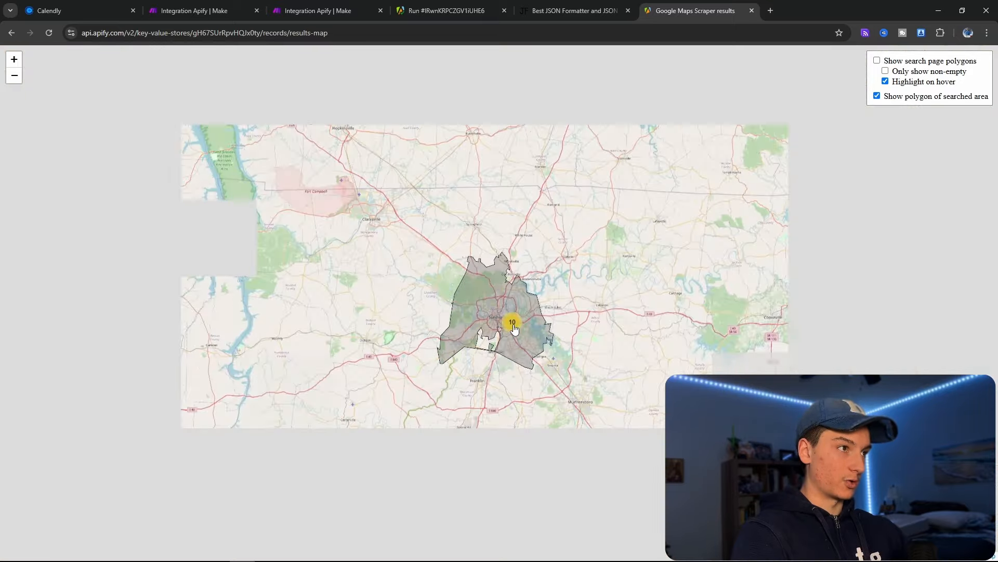
scroll(515, 329, "down", 2)
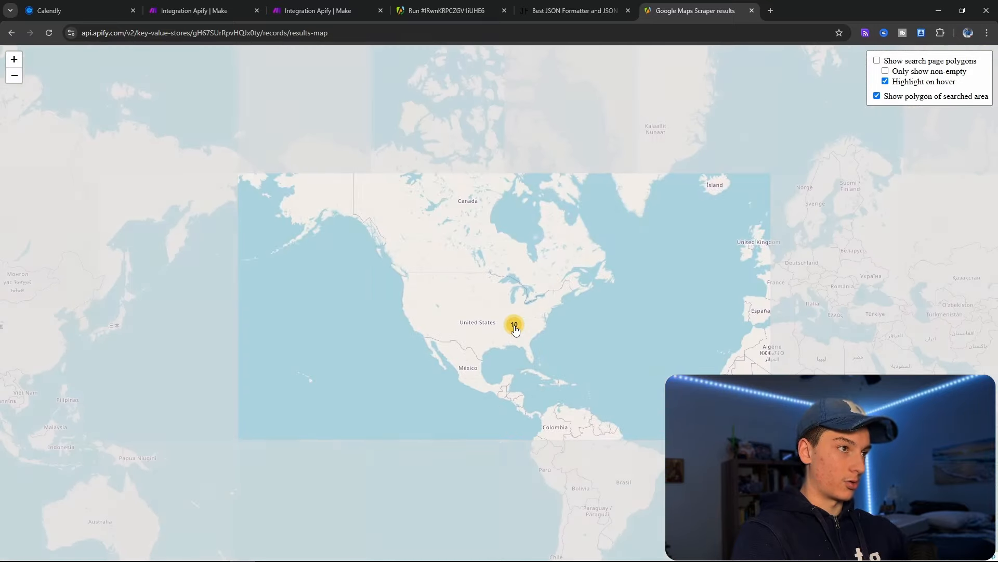
scroll(517, 330, "up", 6)
scroll(516, 330, "up", 5)
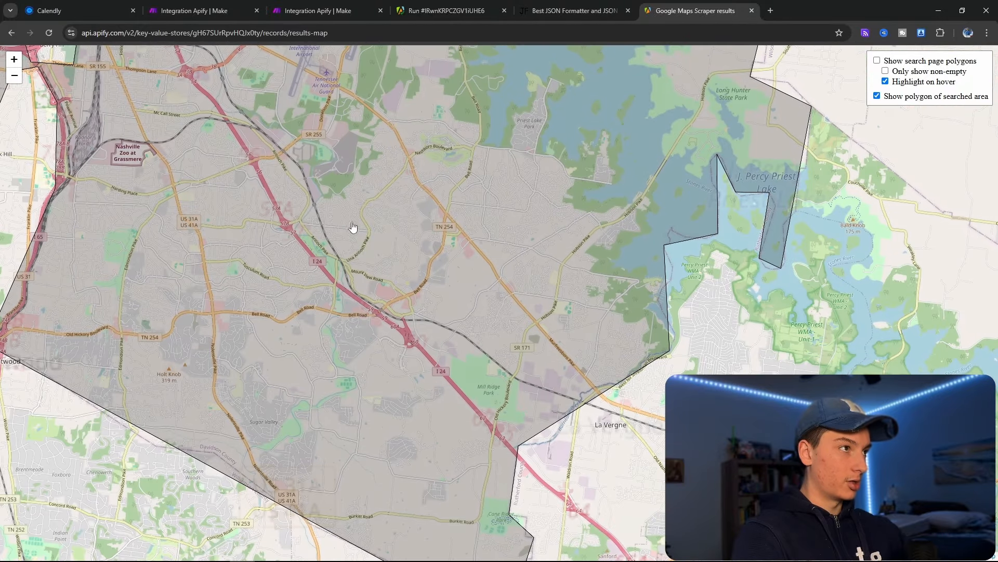
key("ctrl+w")
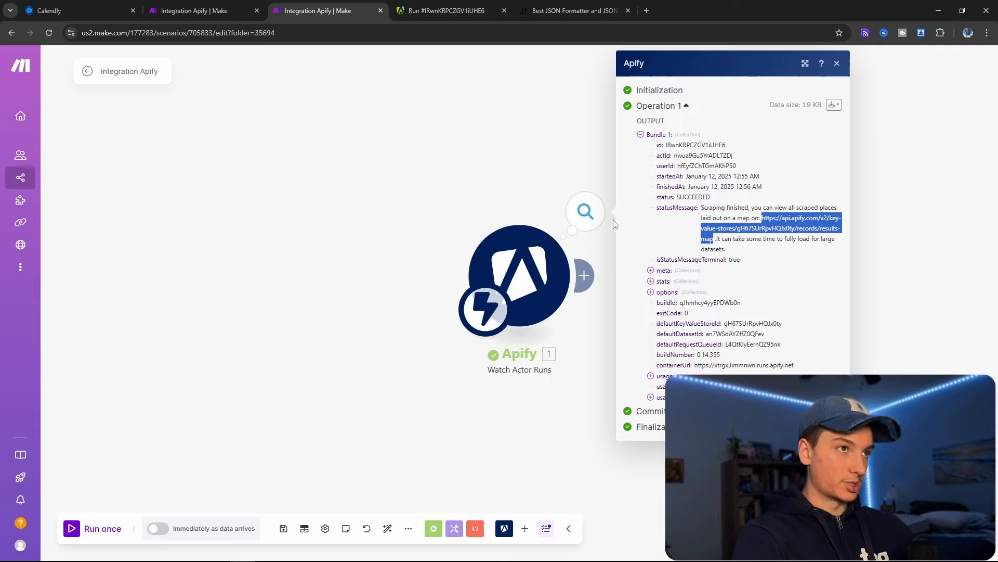
- Inspect the options collection and the defaultDatasetId value in the Watch Actor Runs output bundle
left_click(671, 292)
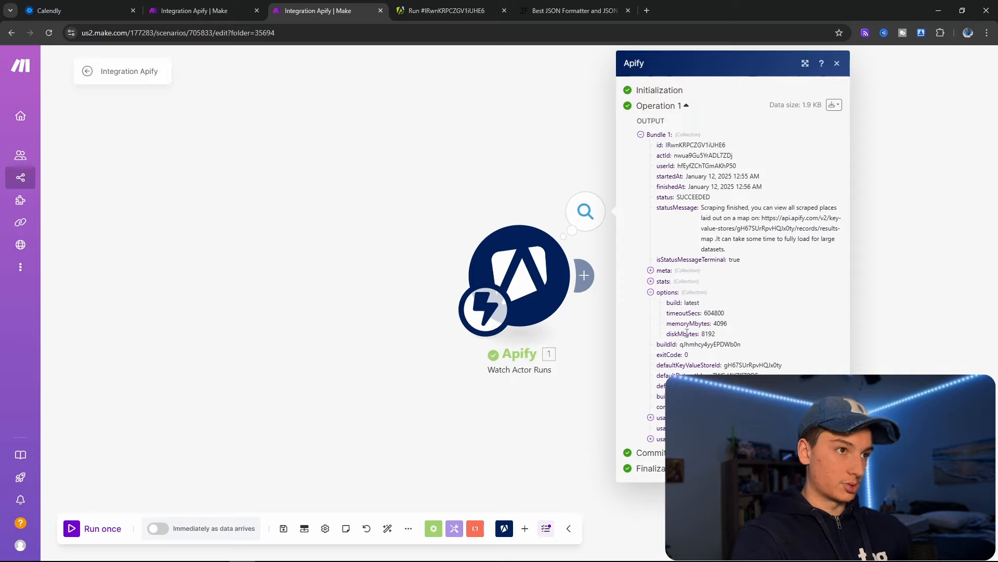
left_click(675, 292)
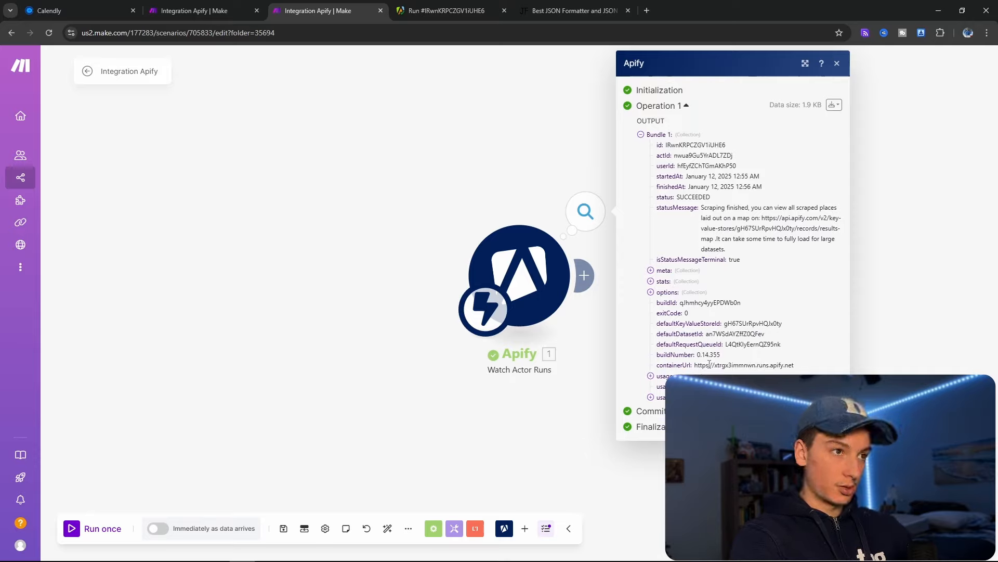
left_click_drag(707, 336, 774, 337)
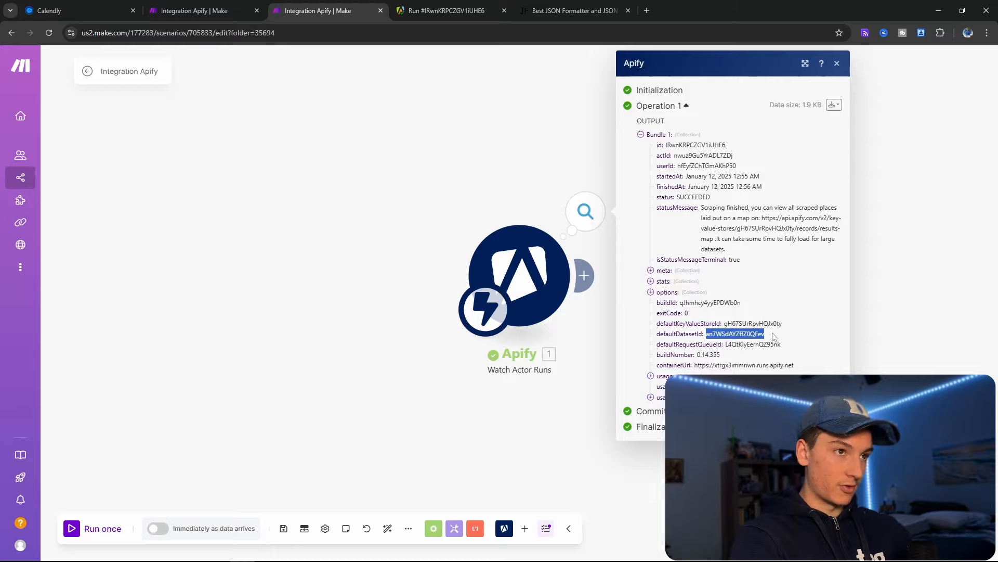
left_click(583, 275)
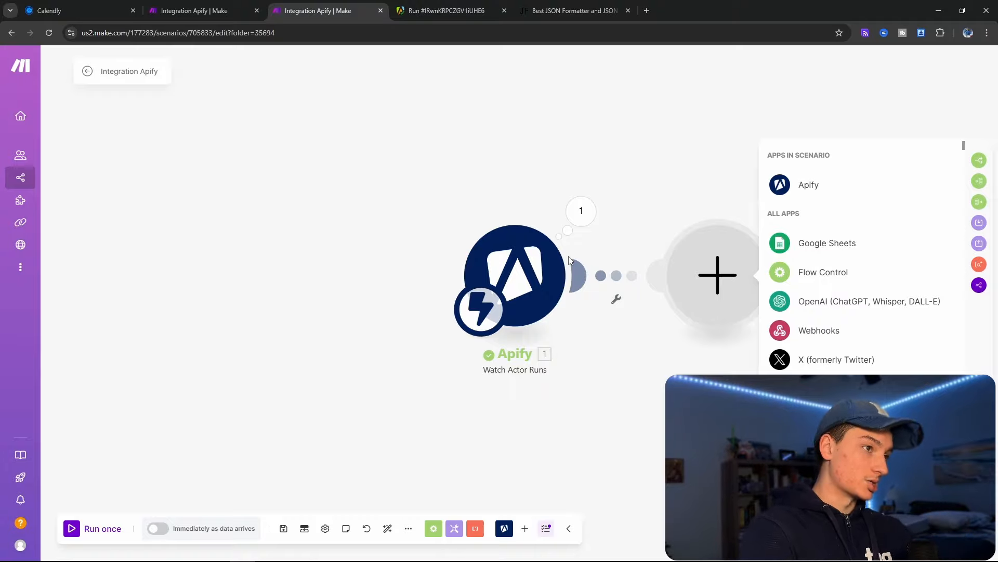
left_click(581, 211)
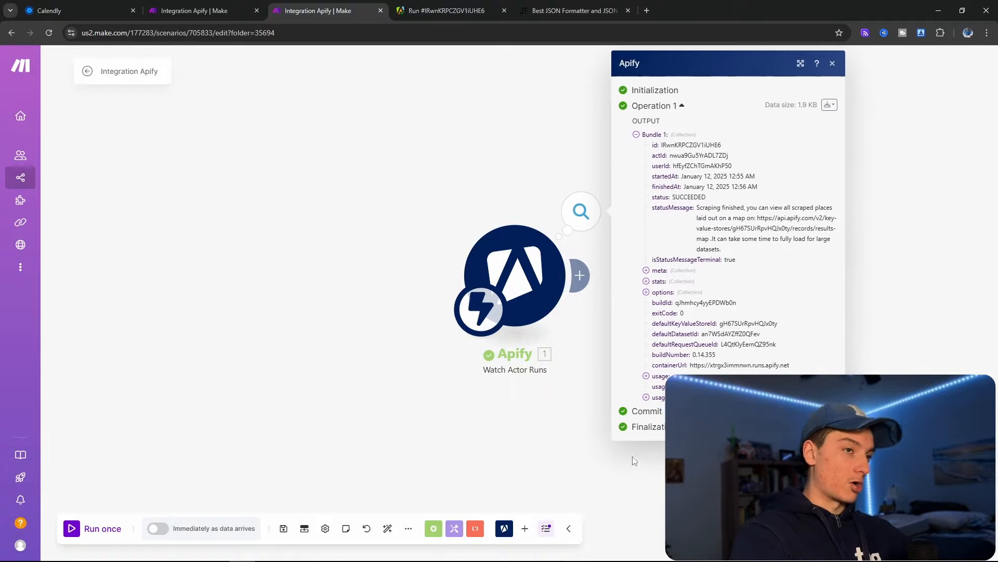
left_click(194, 10)
left_click(318, 10)
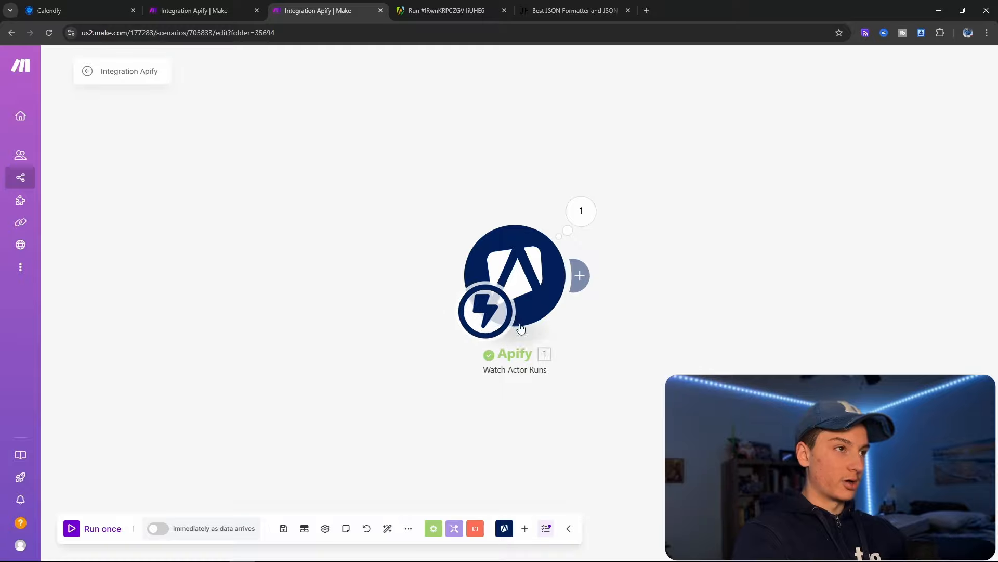
left_click(580, 275)
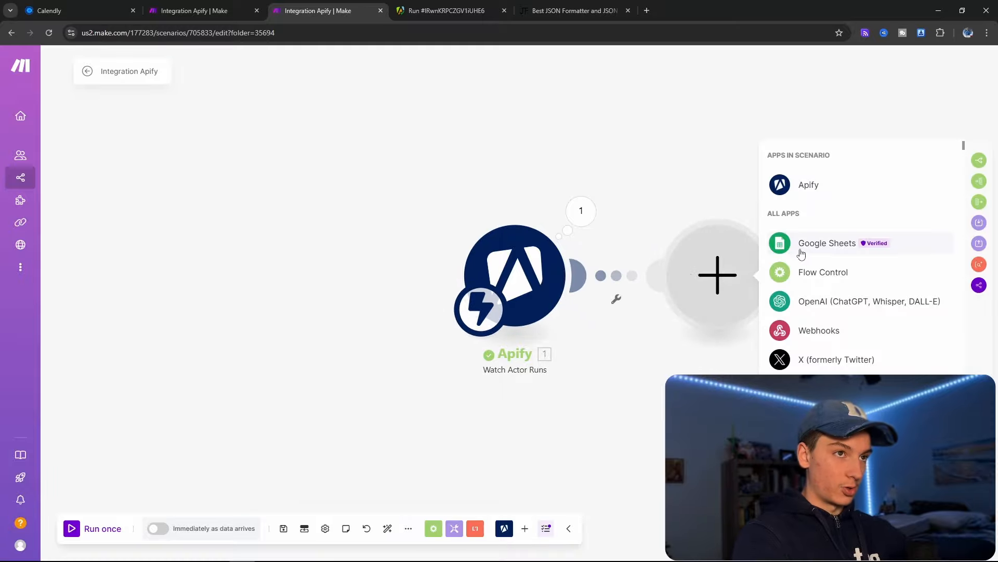
left_click(581, 210)
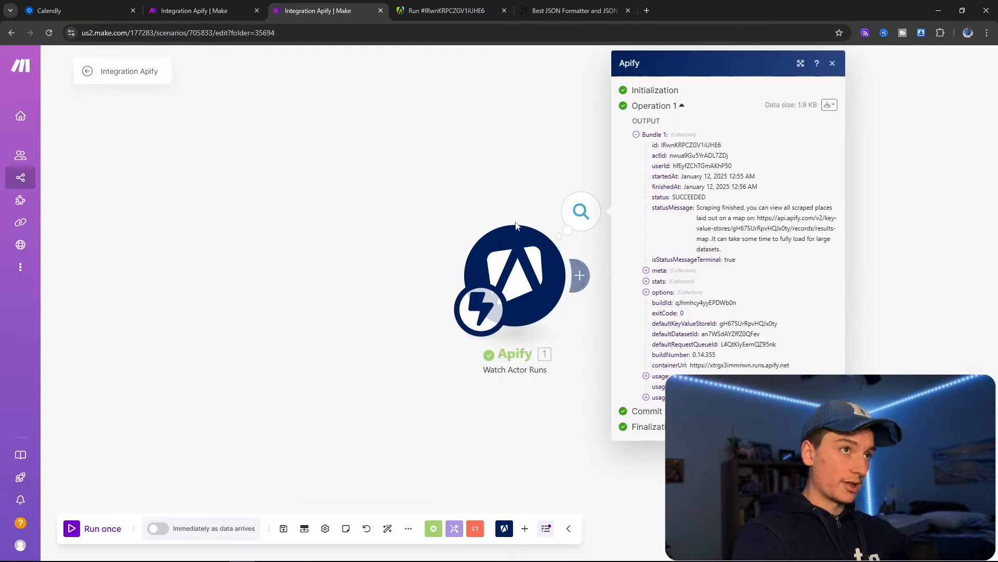
left_click(398, 150)
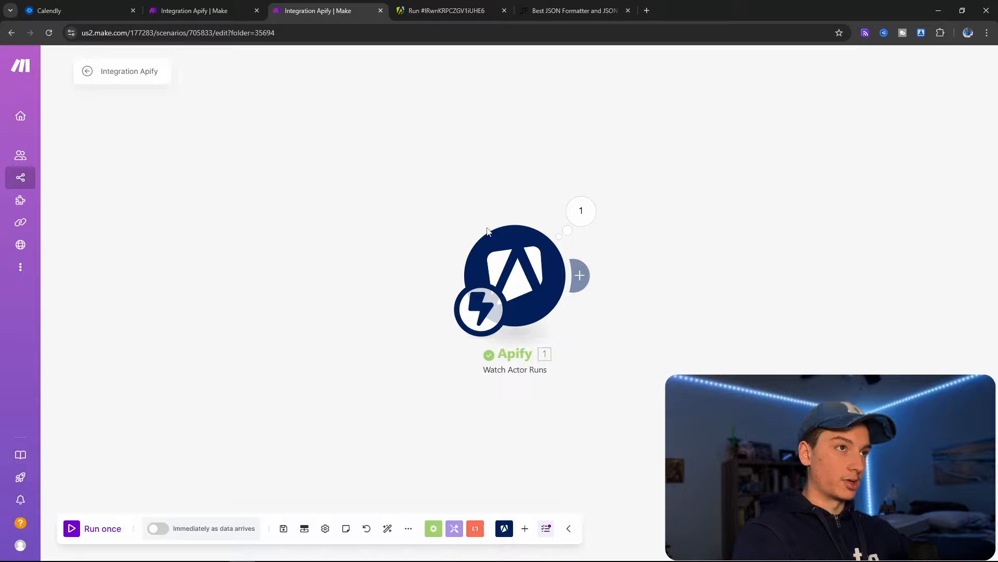
- Add Apify's Get Dataset Items module after Watch Actor Runs and keep the Demo connection selected
left_click(579, 276)
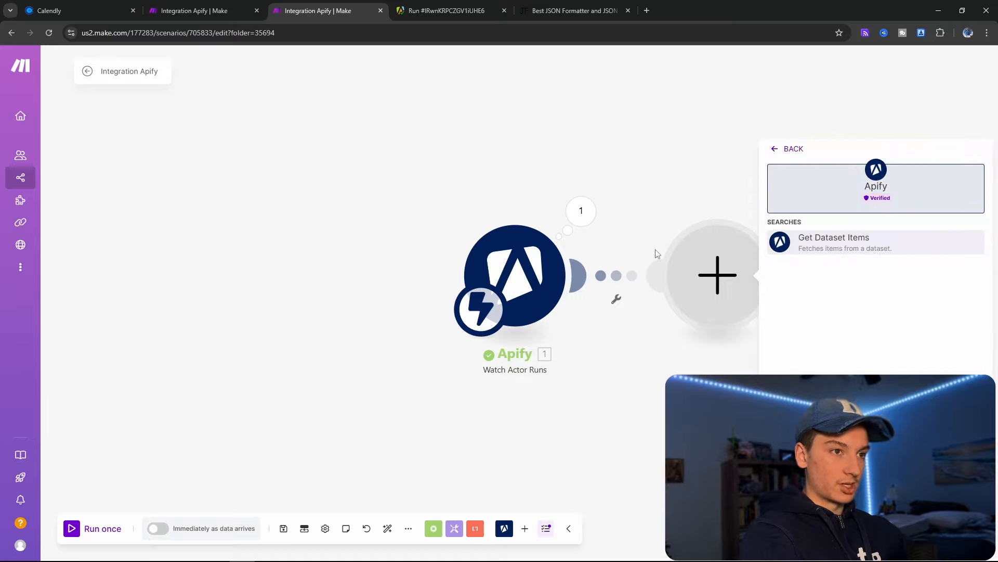
left_click(835, 249)
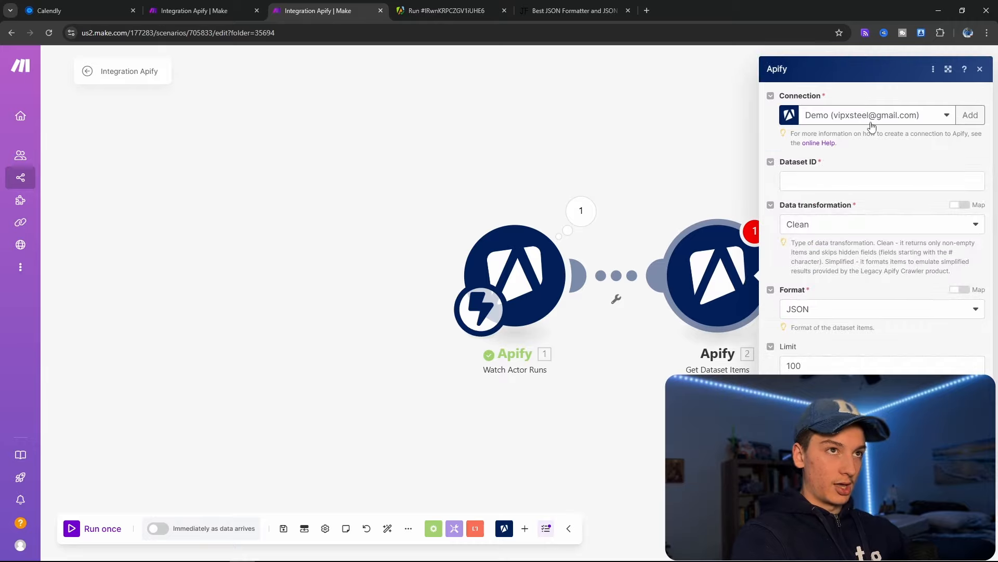
left_click(872, 116)
left_click(870, 132)
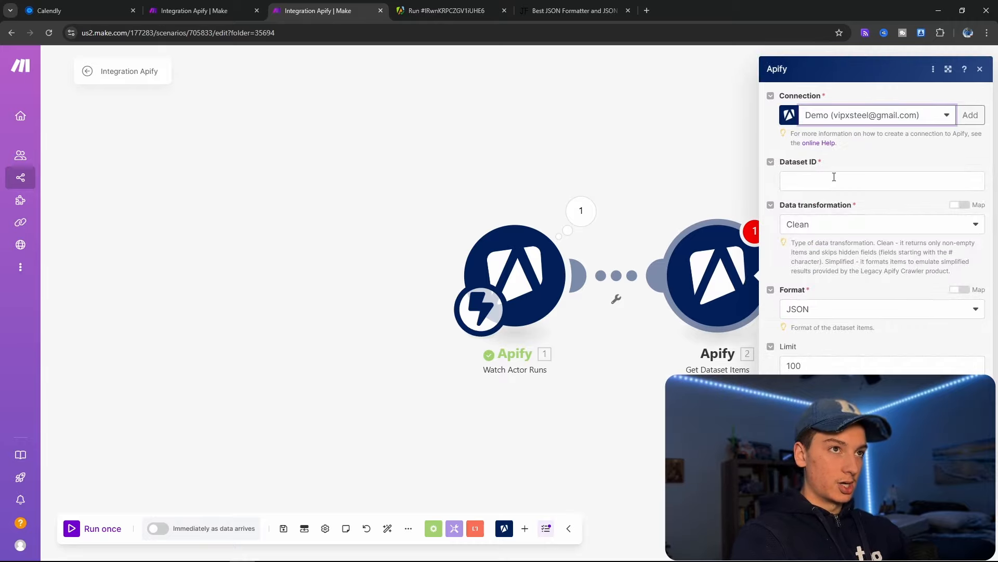
- Look for the dataset ID among the mappable Watch Actor Runs values and check the defaultDatasetId field in that module's output bundle
left_click(834, 177)
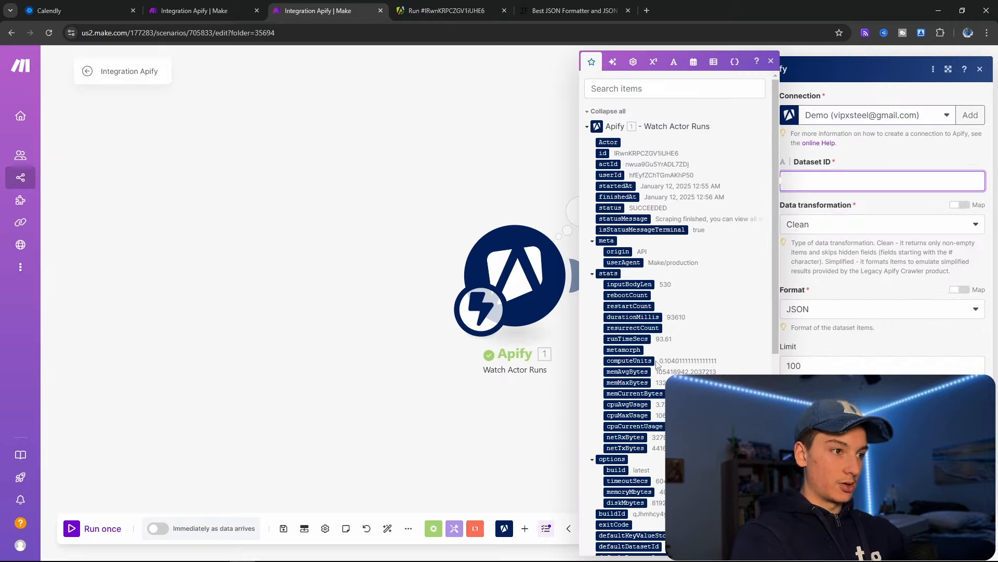
scroll(652, 473, "down", 3)
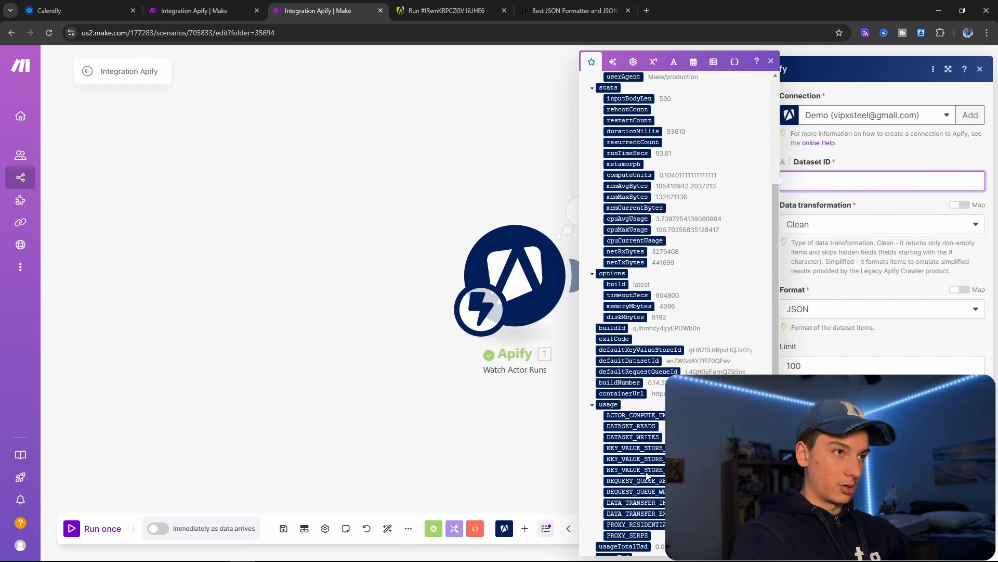
scroll(646, 474, "up", 3)
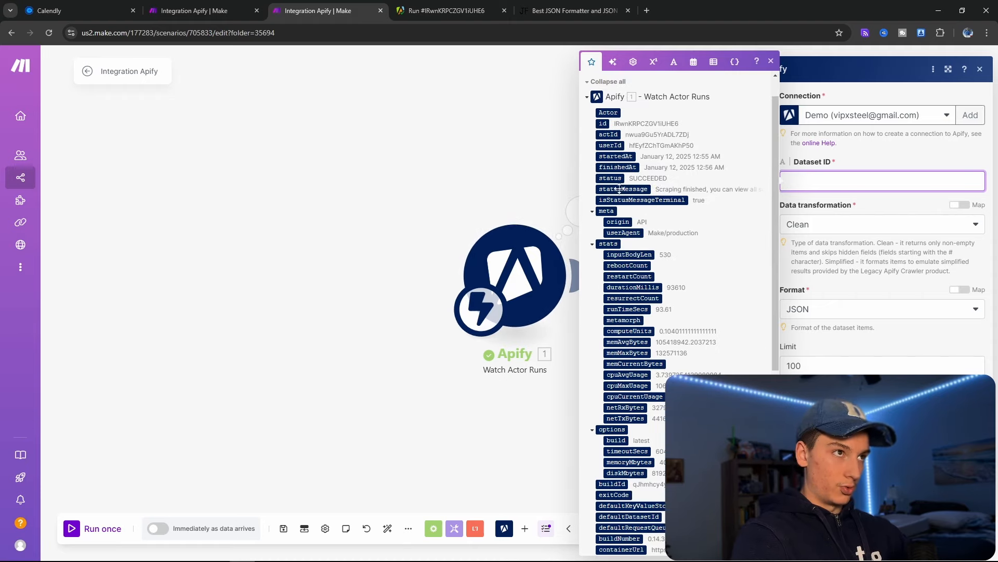
scroll(645, 312, "down", 2)
scroll(656, 413, "down", 2)
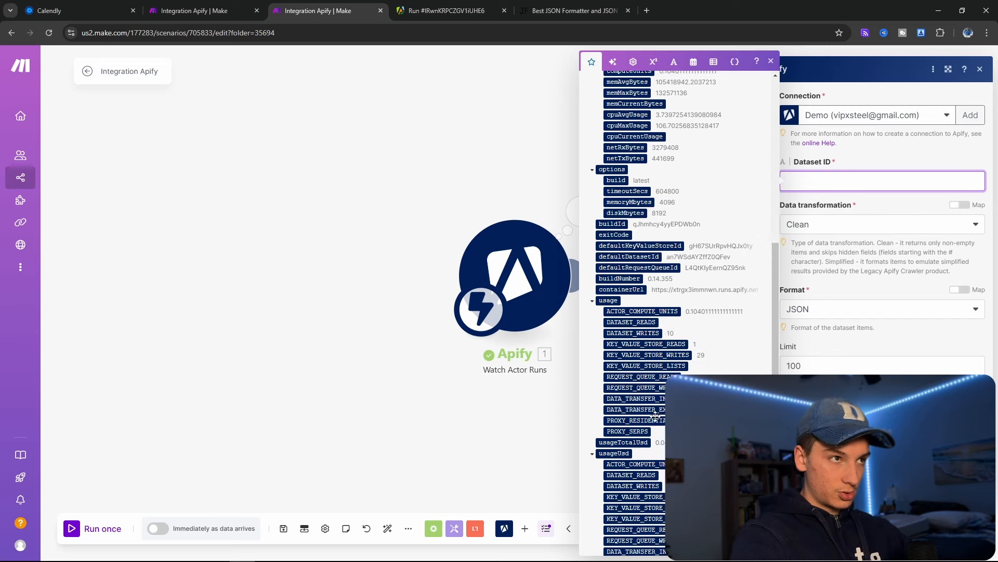
scroll(657, 421, "down", 2)
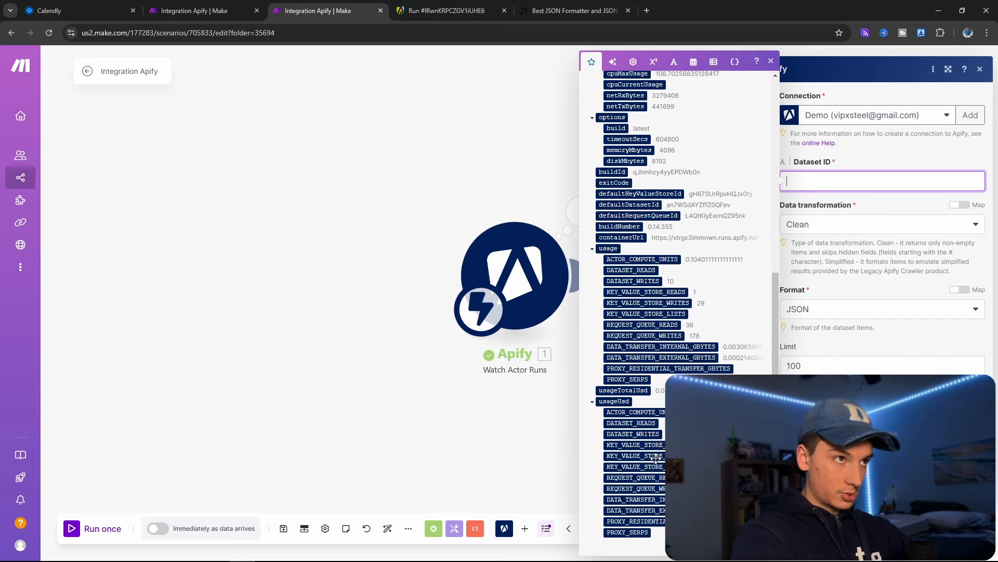
left_click(575, 212)
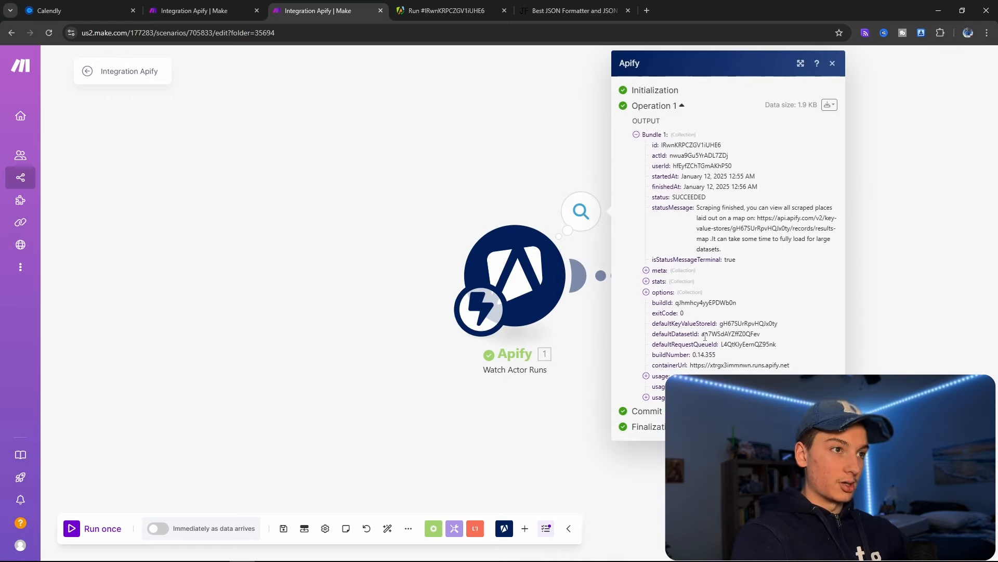
left_click(865, 306)
left_click(783, 280)
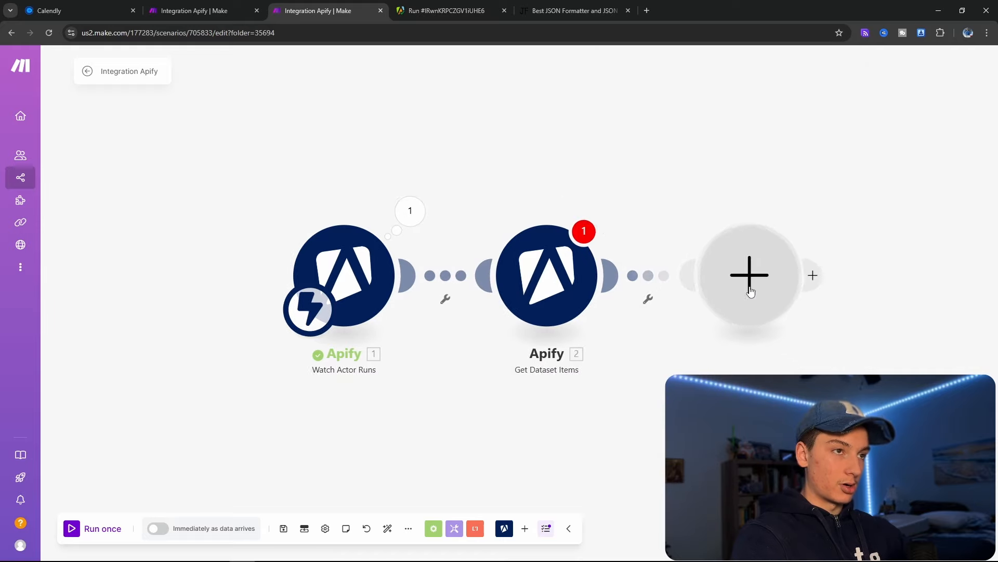
- Map defaultDatasetId from Watch Actor Runs into the Dataset ID of the Get Dataset Items module
left_click(535, 293)
left_click(624, 178)
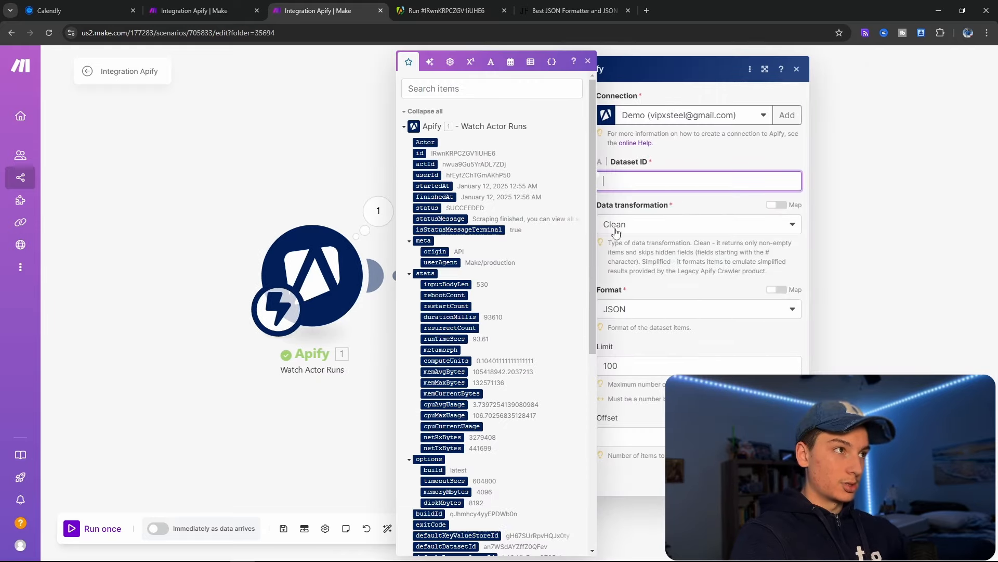
scroll(512, 504, "down", 1)
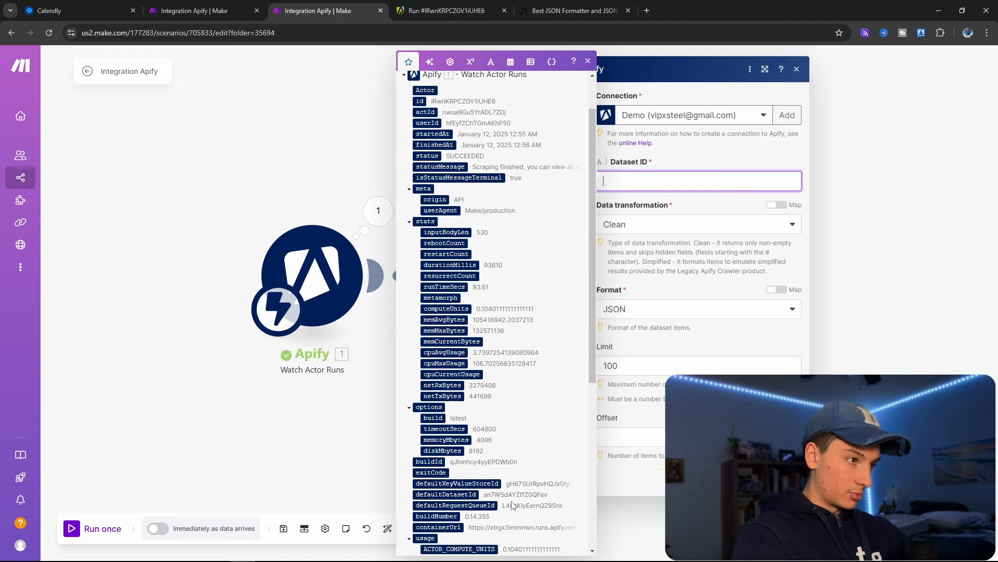
scroll(512, 504, "down", 4)
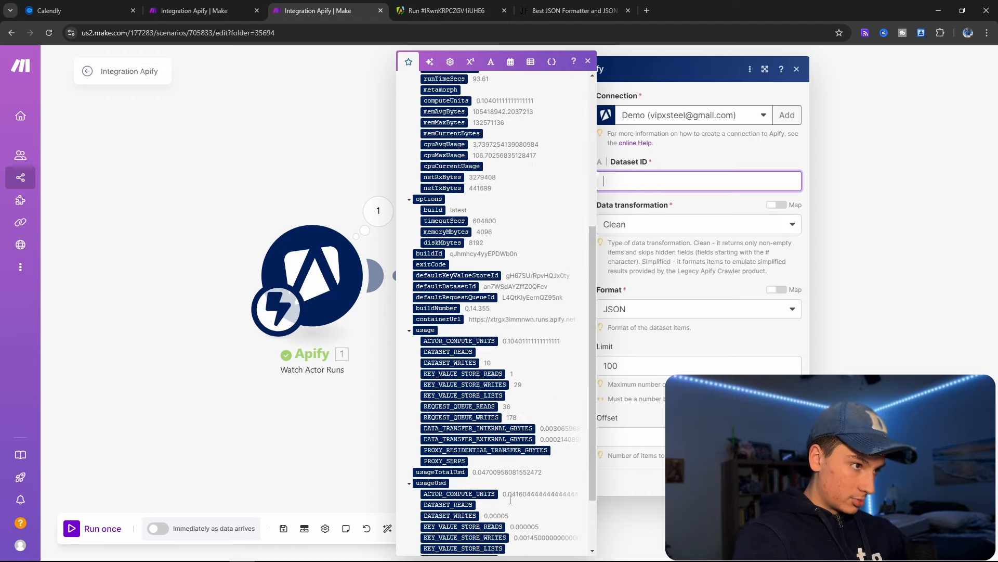
scroll(509, 505, "down", 1)
scroll(442, 416, "up", 2)
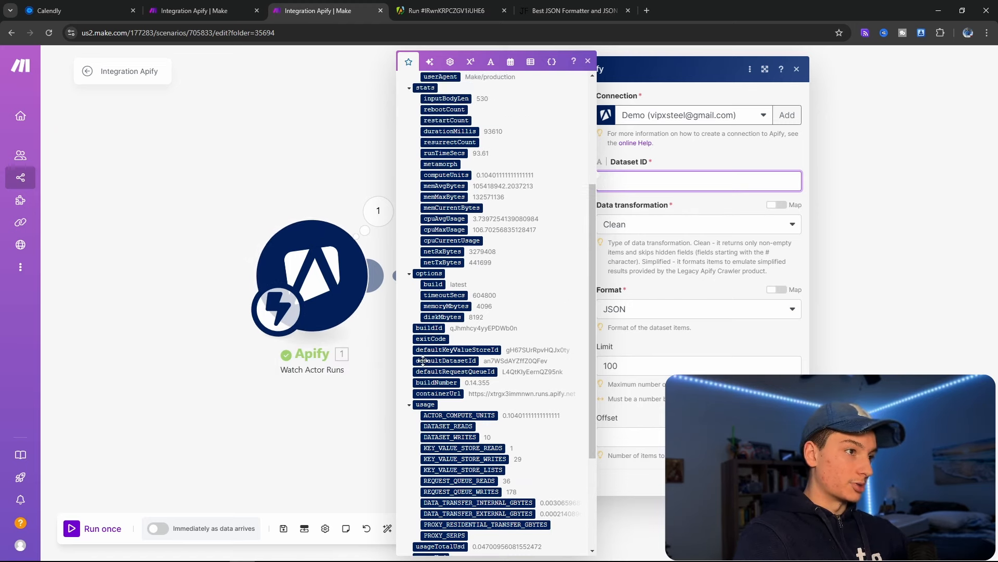
left_click(449, 360)
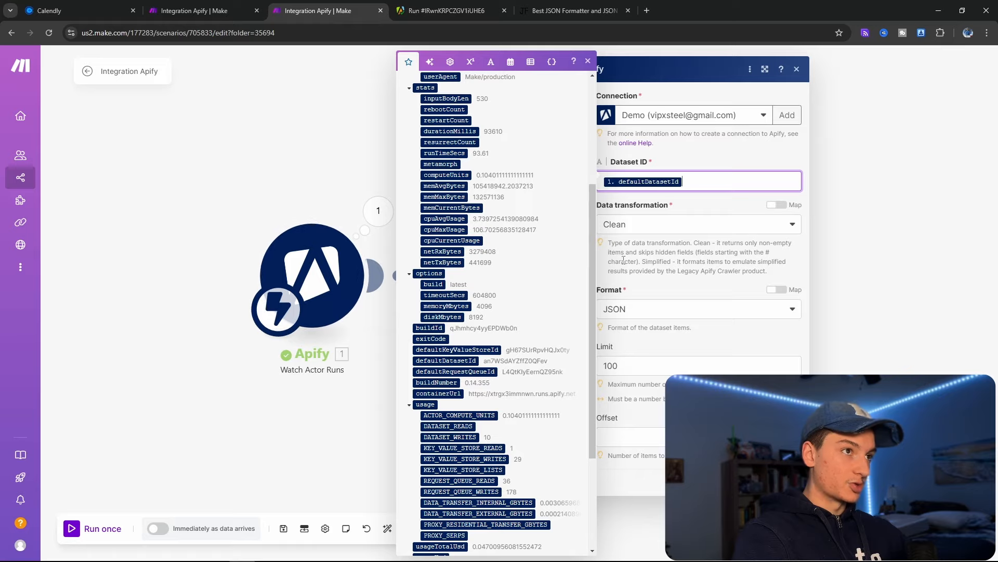
- Keep the data transformation on Clean, save the Get Dataset Items settings and auto-align the scenario's modules
left_click(638, 250)
left_click(638, 229)
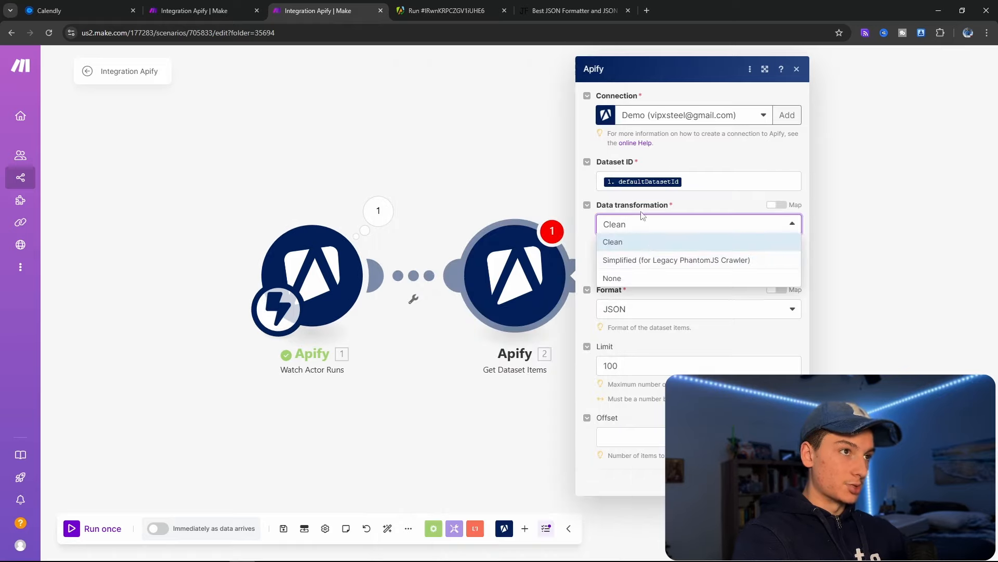
left_click(638, 231)
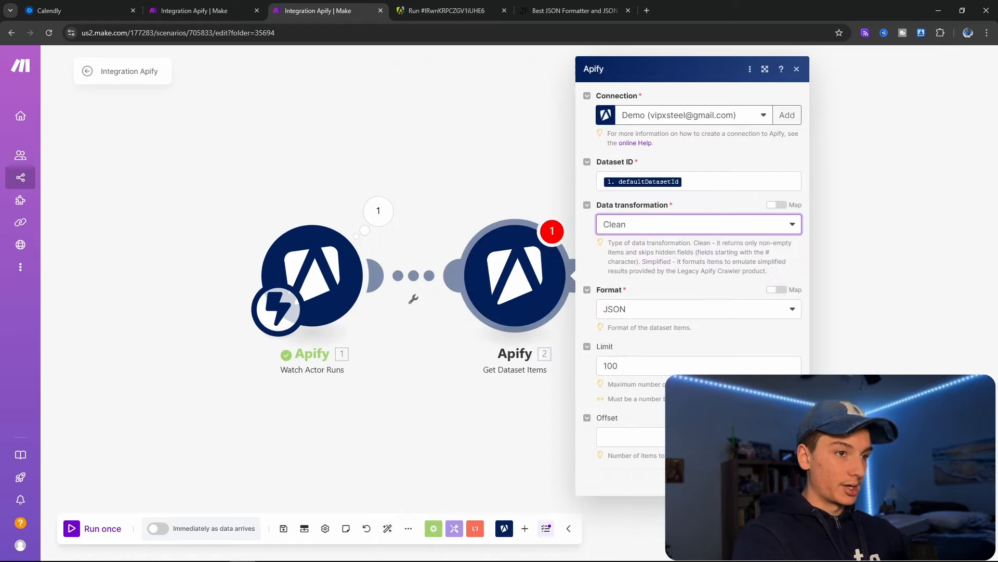
left_click(786, 482)
left_click_drag(505, 274, 637, 290)
left_click(388, 529)
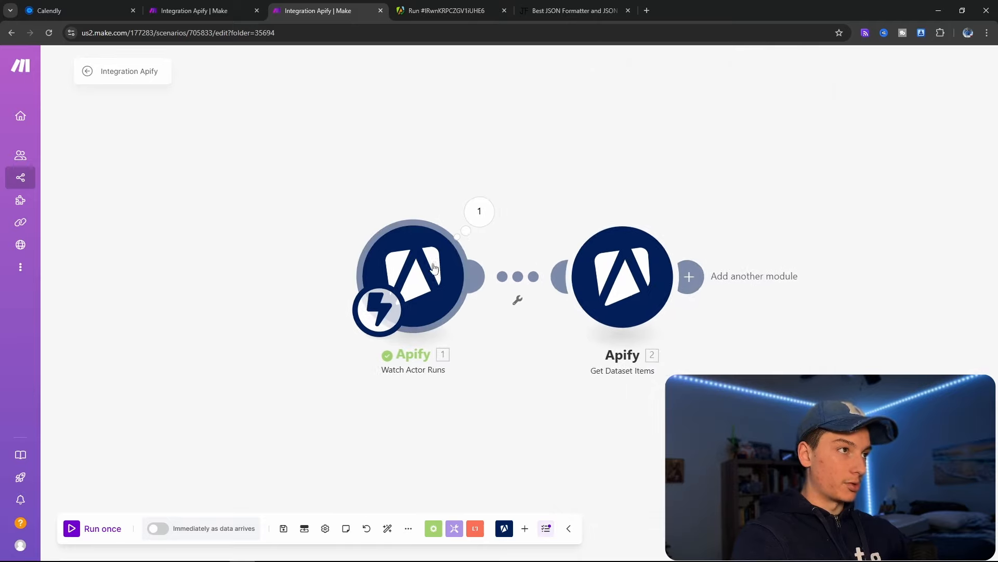
- Copy the defaultDatasetId value from the Watch Actor Runs output bundle
left_click(476, 229)
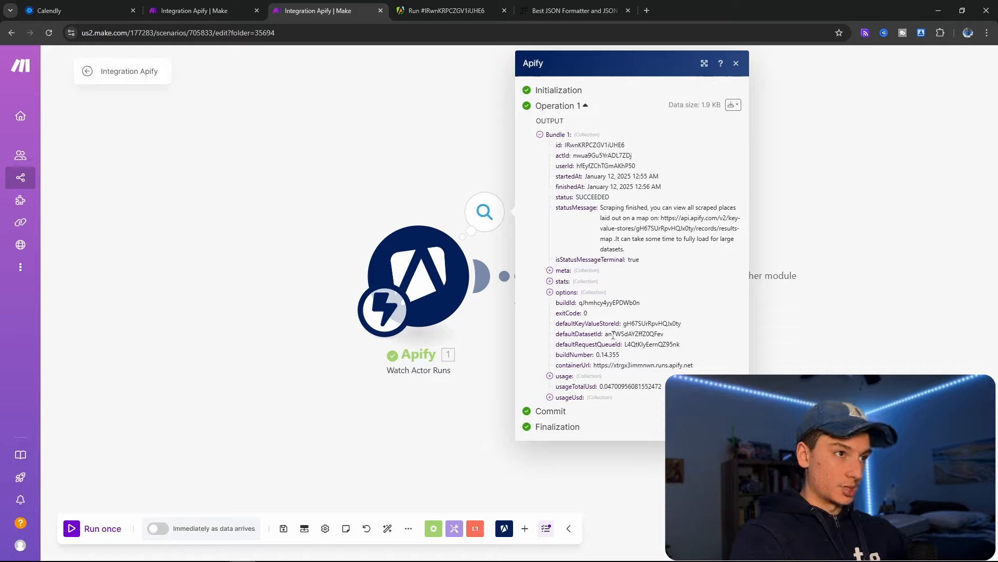
left_click_drag(604, 336, 667, 338)
key("ctrl+c")
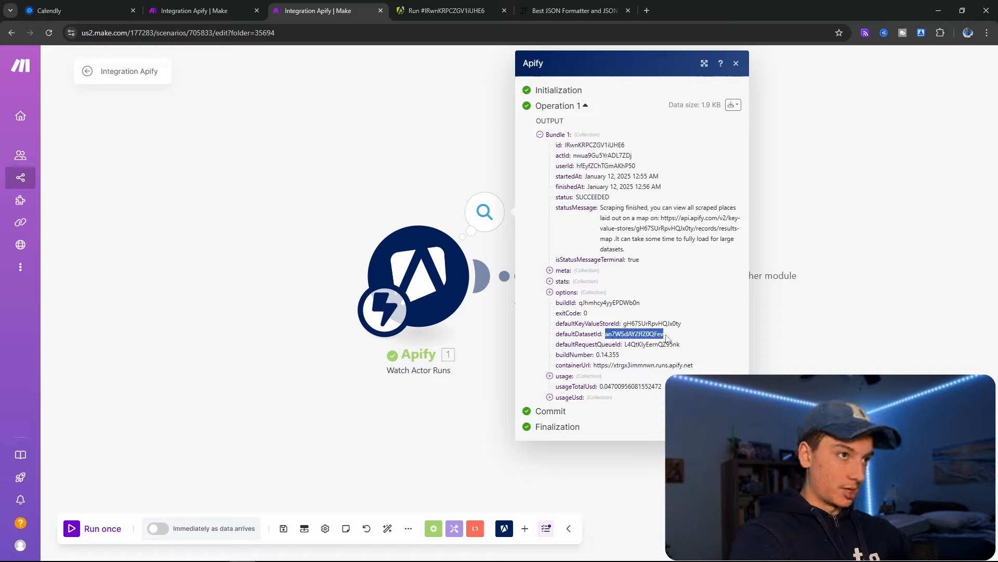
left_click(843, 364)
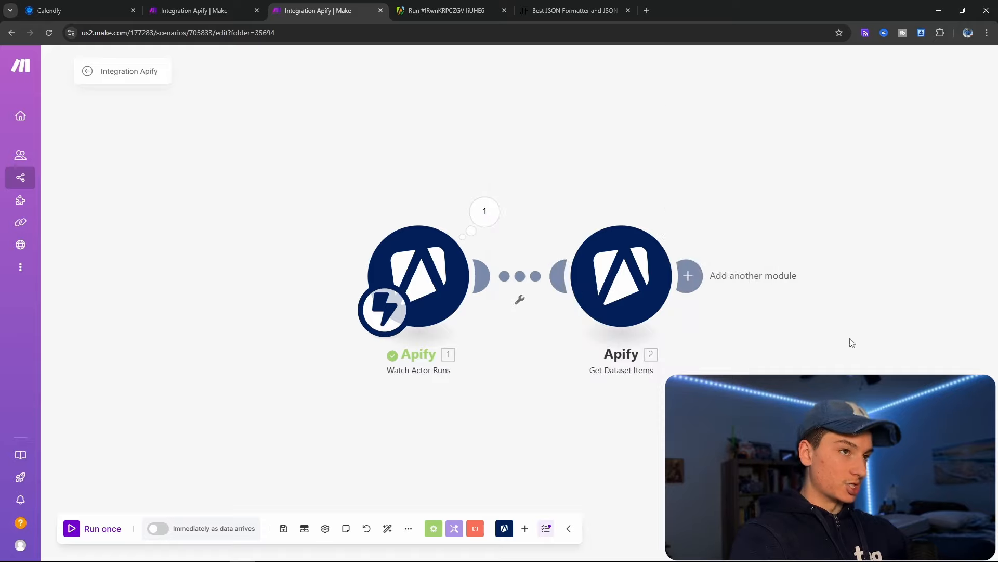
- Run only the Get Dataset Items module with an7WSdAYZffZ0QFev as the defaultDatasetId, removing the stray leading space
left_click(639, 287)
left_click(557, 428)
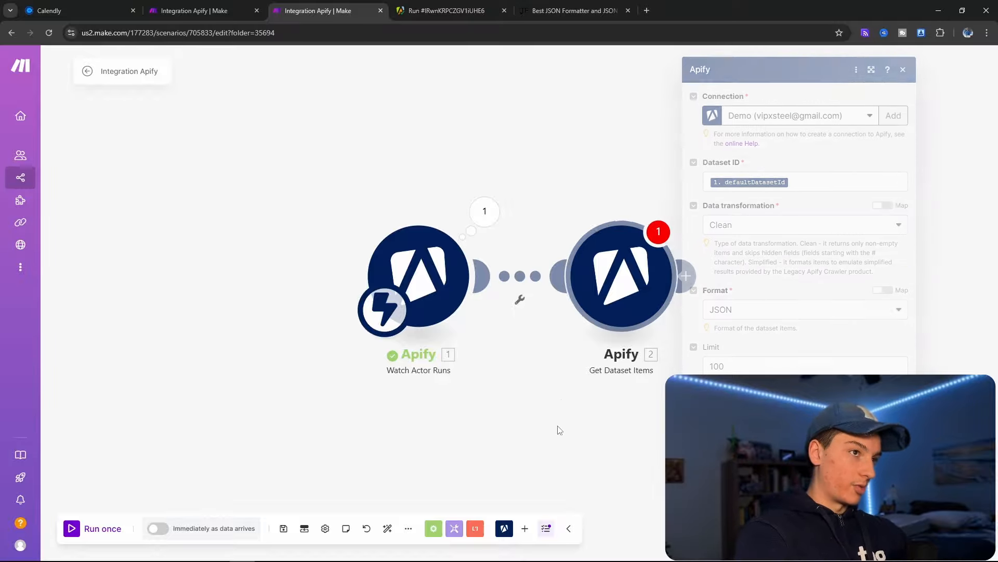
right_click(579, 292)
left_click(632, 315)
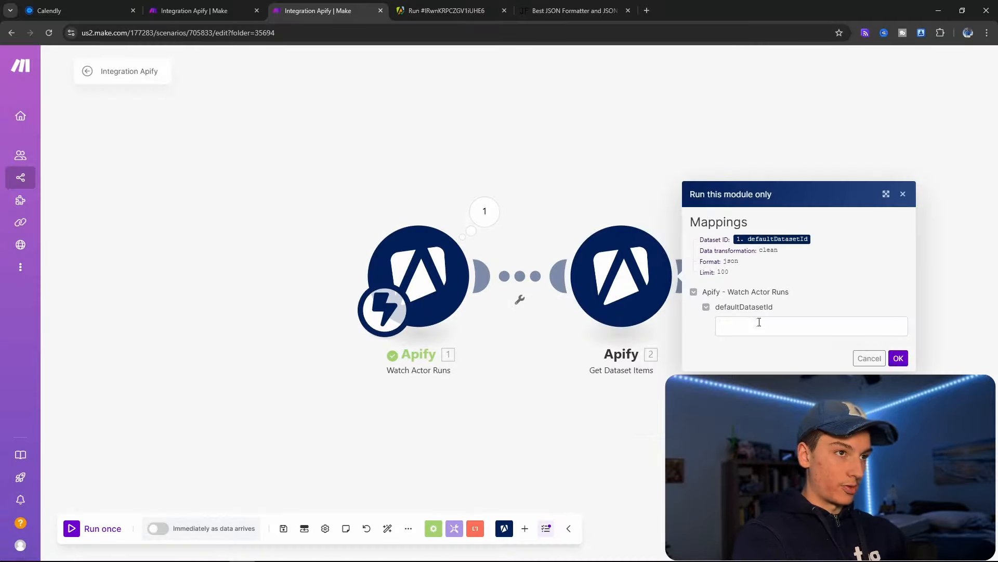
left_click(759, 322)
key("ctrl+v")
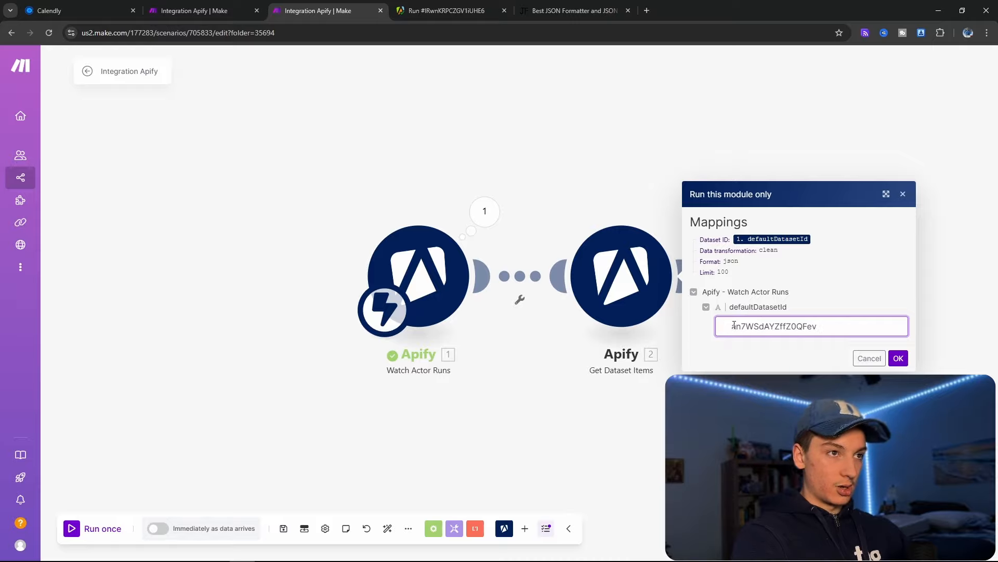
key("BackSpace")
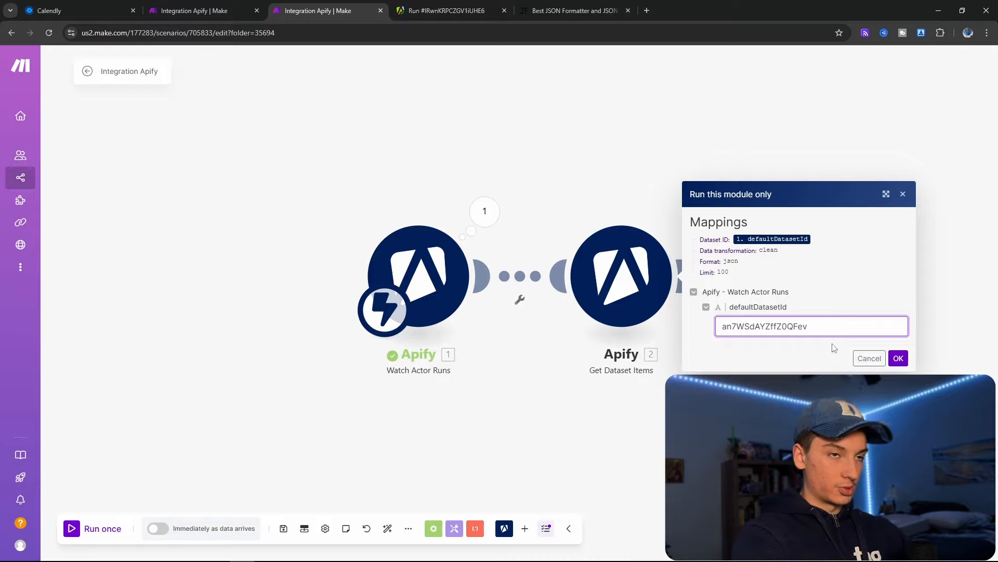
left_click(898, 357)
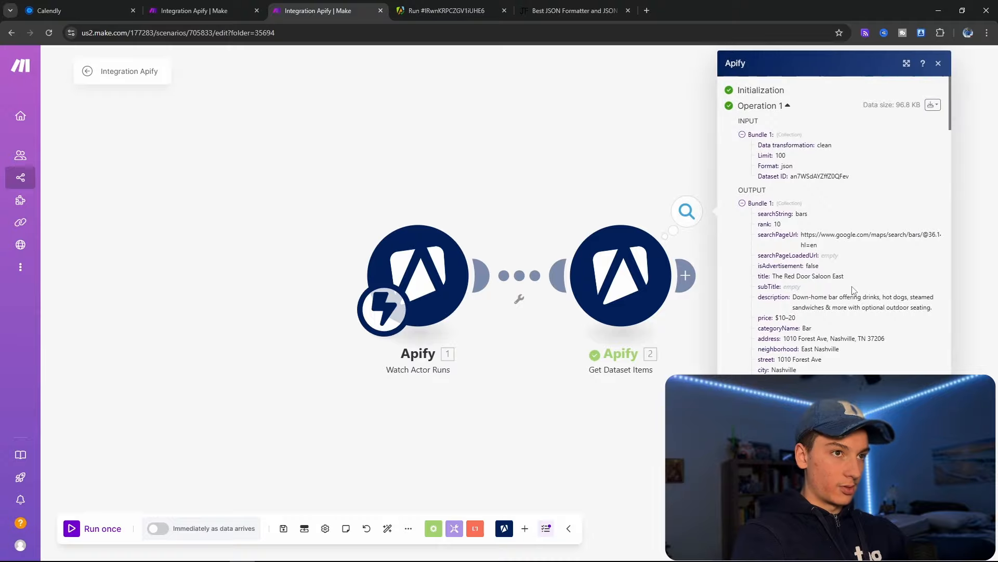
- Examine the output bundles of Get Dataset Items, including the search URL, description and place details of Tootsies Orchid Lounge in Bundle 4
scroll(868, 178, "down", 15)
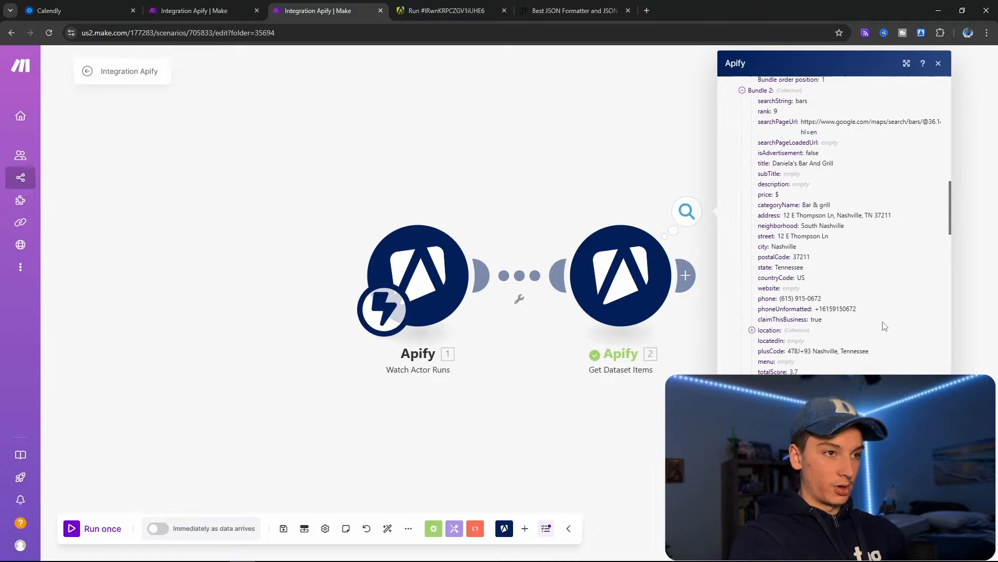
scroll(886, 326, "down", 20)
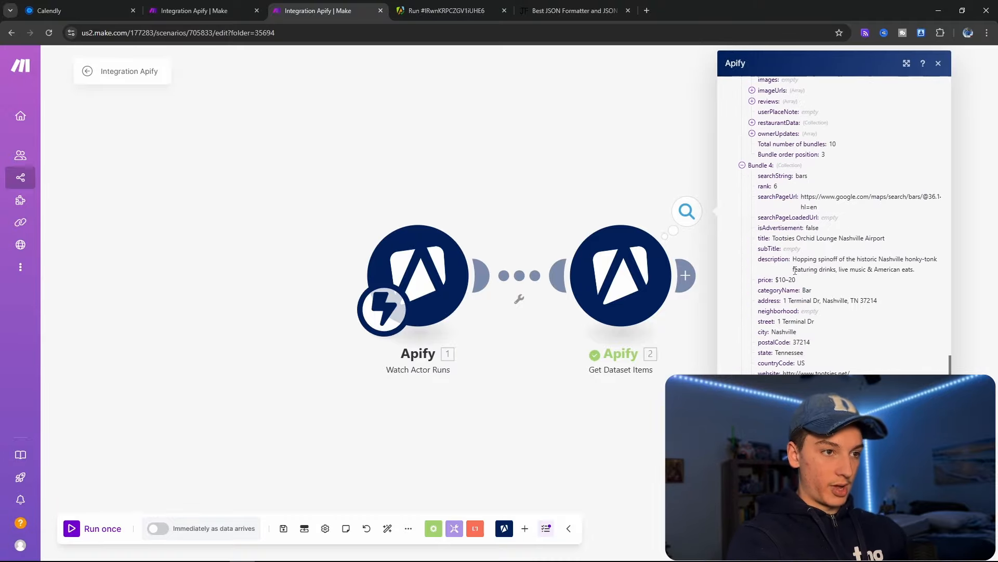
scroll(799, 281, "down", 15)
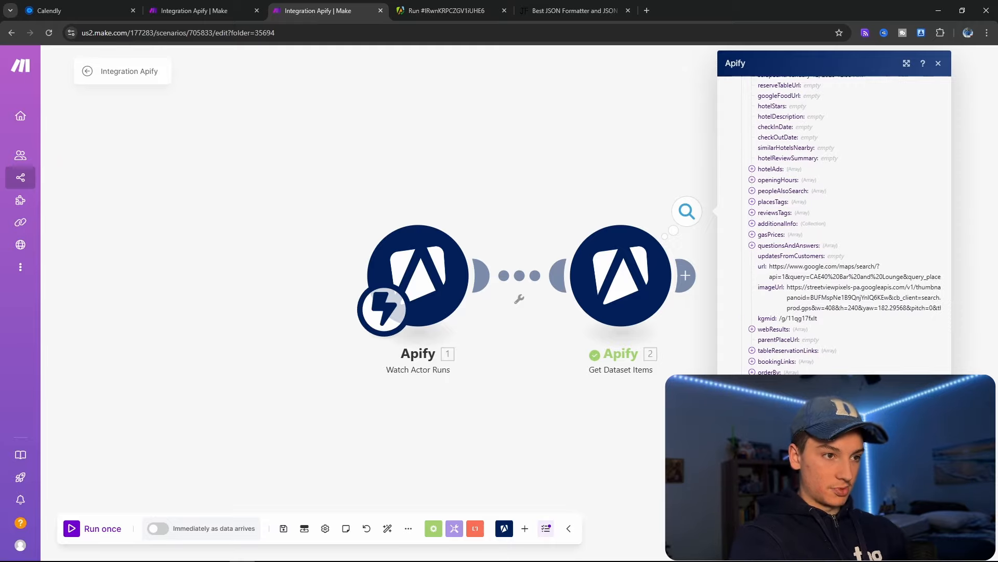
scroll(832, 224, "down", 20)
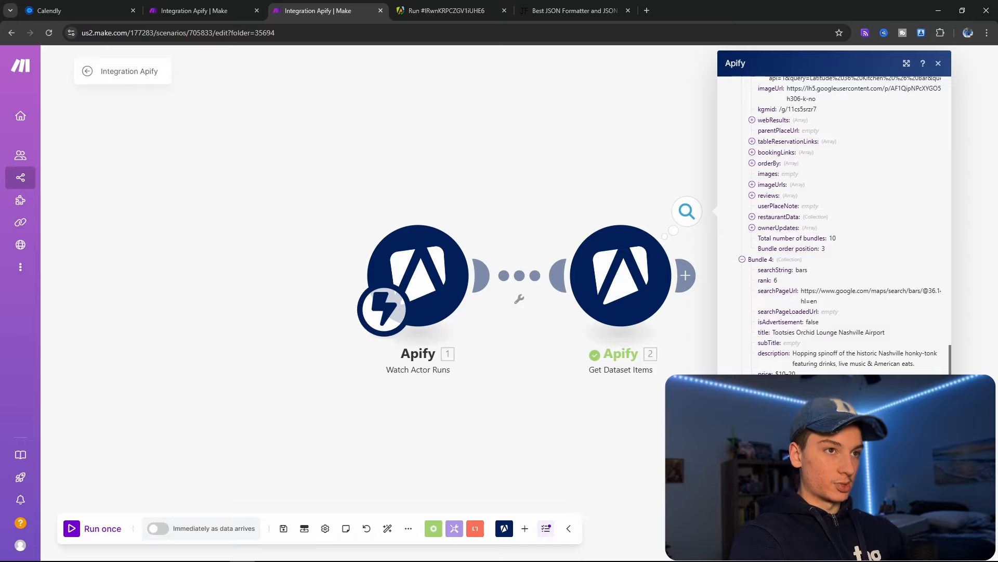
left_click_drag(801, 292, 862, 291)
left_click(796, 349)
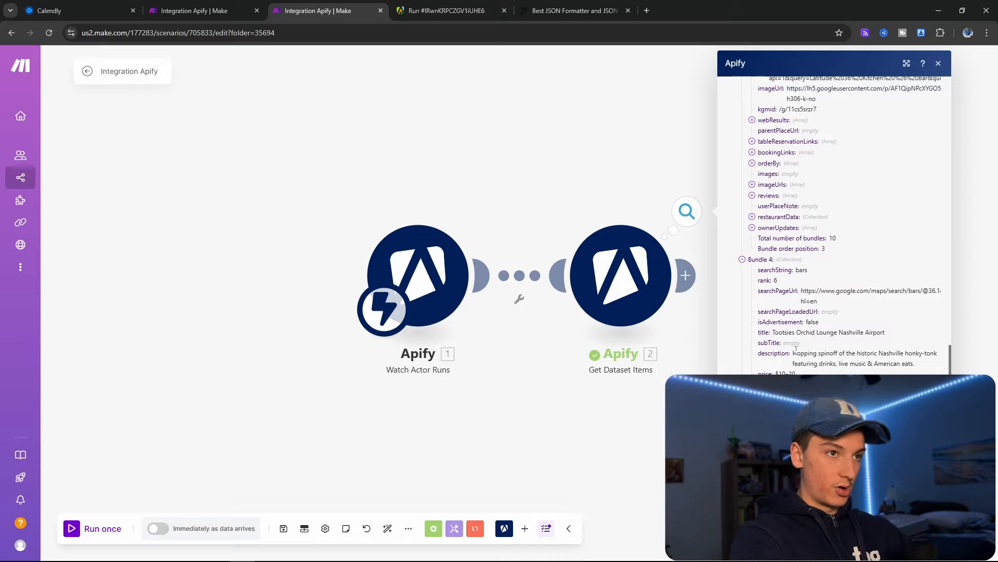
left_click_drag(787, 353, 969, 352)
left_click(854, 349)
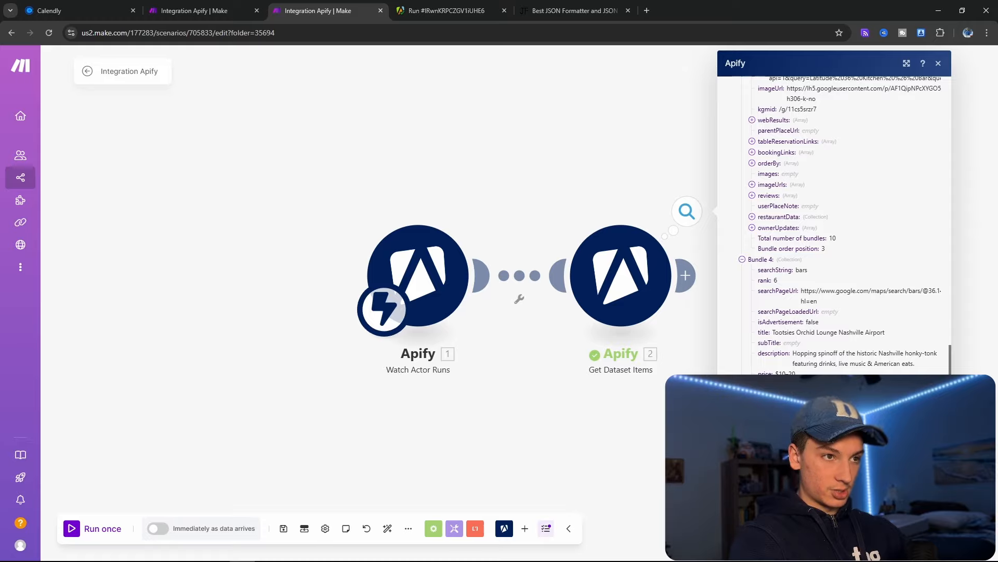
scroll(832, 223, "down", 2)
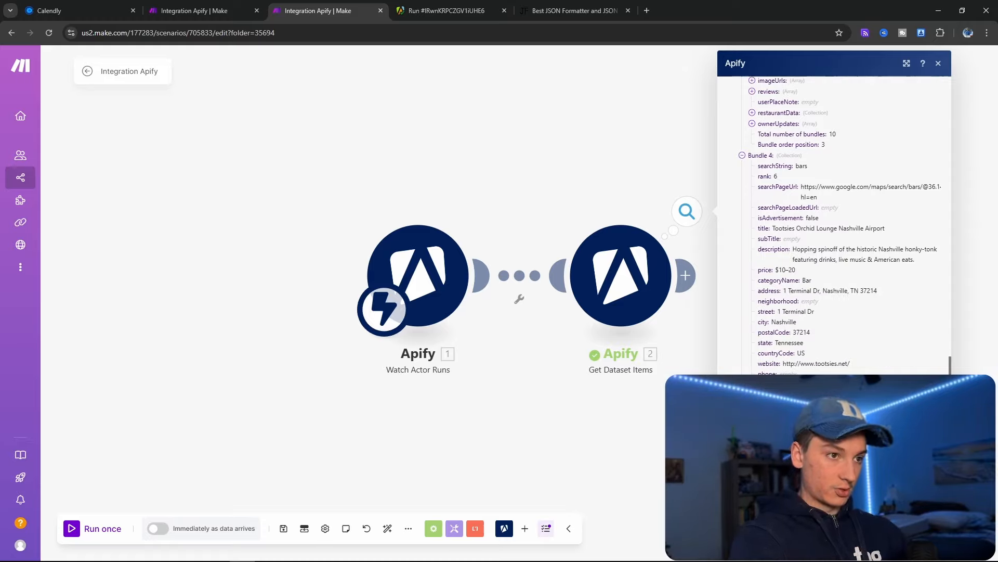
scroll(832, 223, "down", 8)
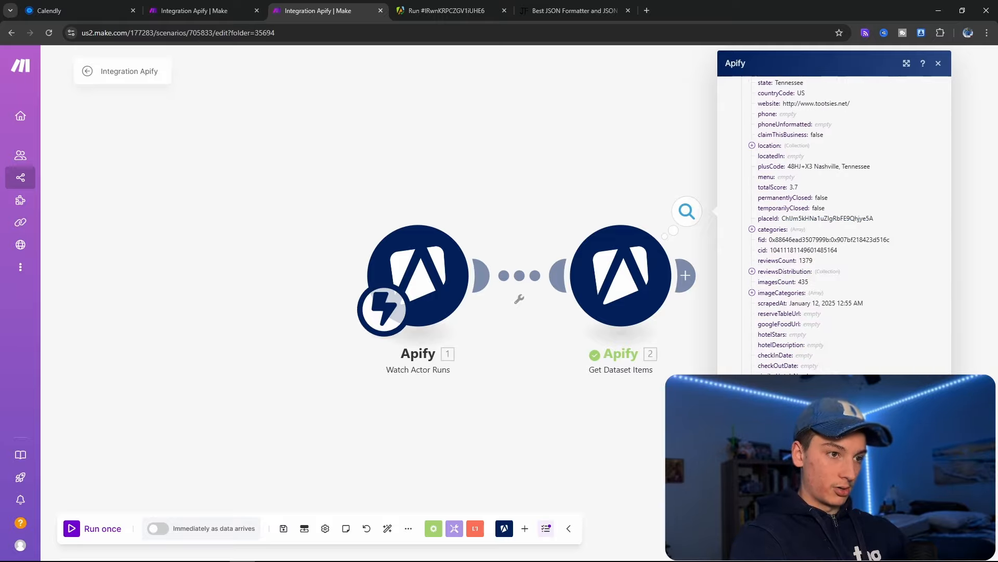
scroll(884, 302, "up", 20)
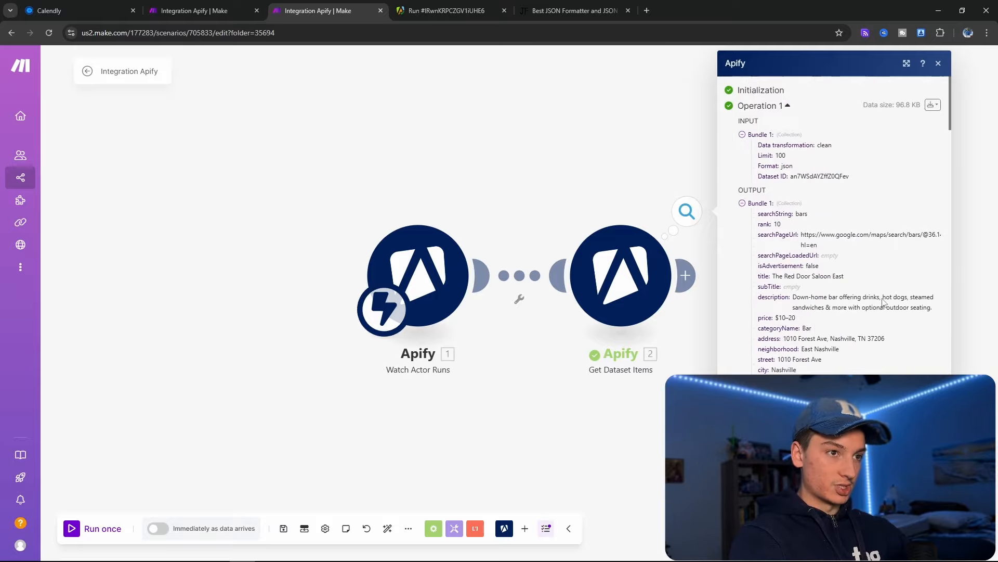
- Reopen the Get Dataset Items output with the full bundle in view and inspect the searchPageUrl of output Bundle 1
left_click_drag(646, 442, 367, 441)
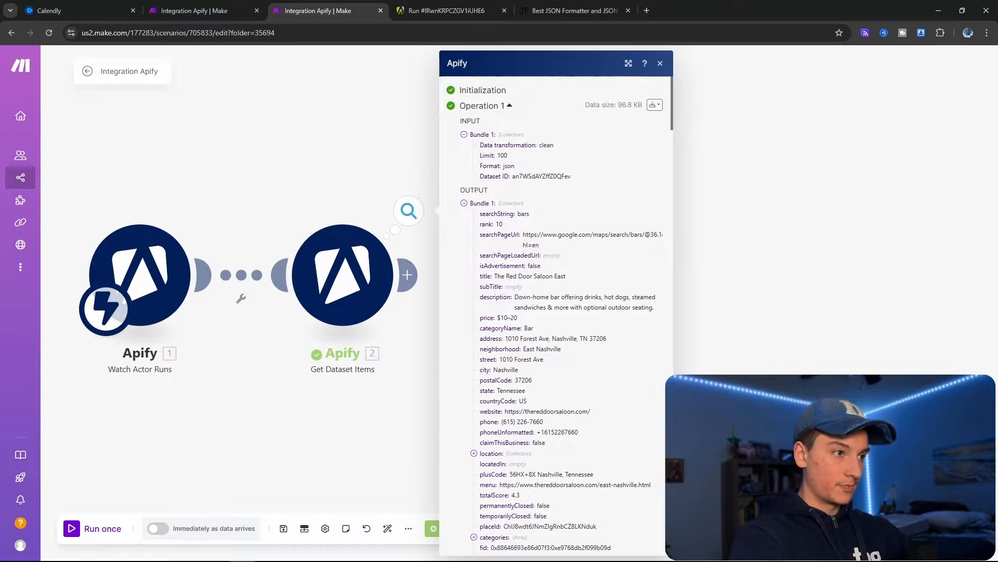
left_click(366, 437)
left_click(408, 273)
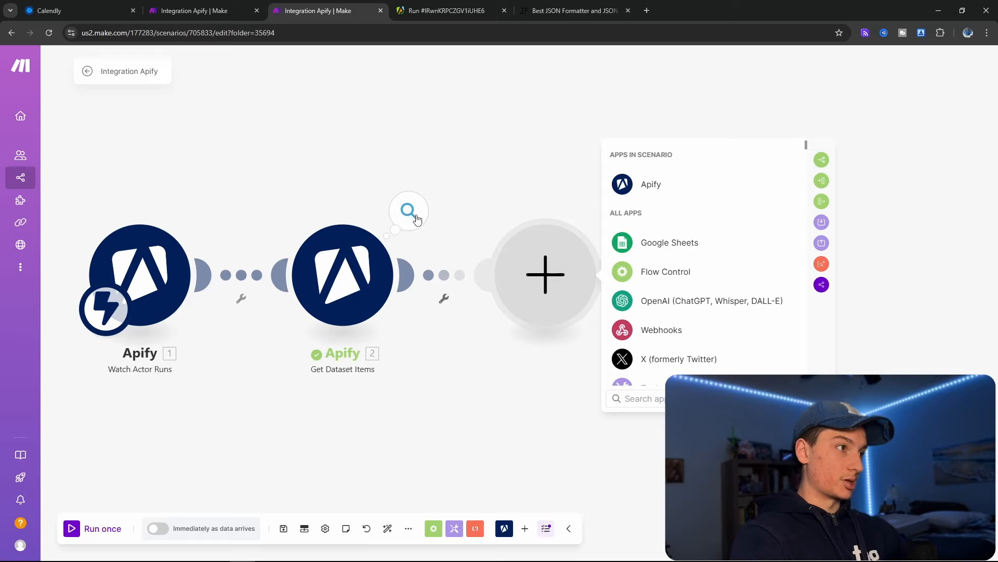
left_click(409, 210)
left_click_drag(523, 235, 620, 235)
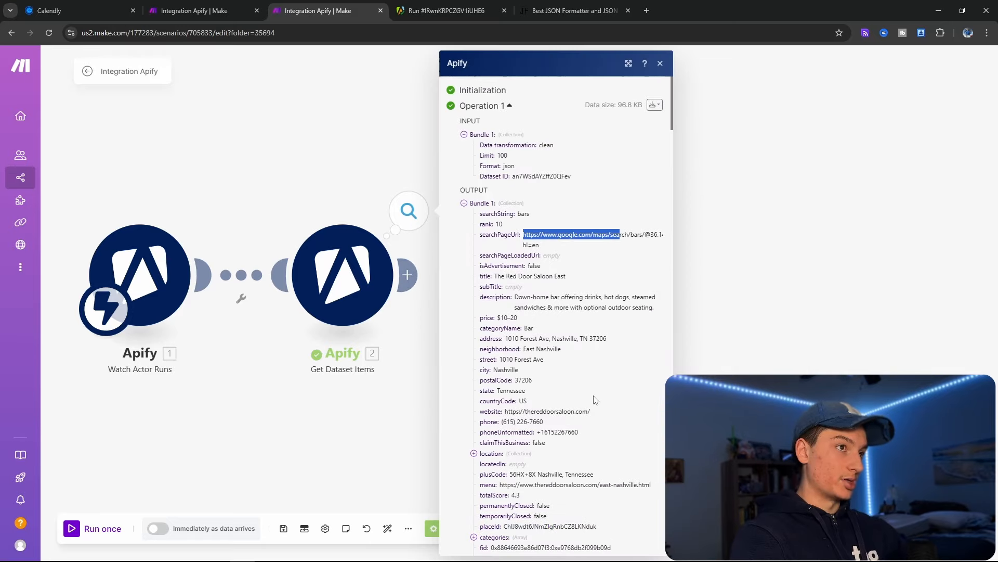
- Check the complete searchPageUrl value in output Bundle 1, close the output, and open an empty module slot after Get Dataset Items
left_click(492, 254)
left_click_drag(527, 234, 544, 246)
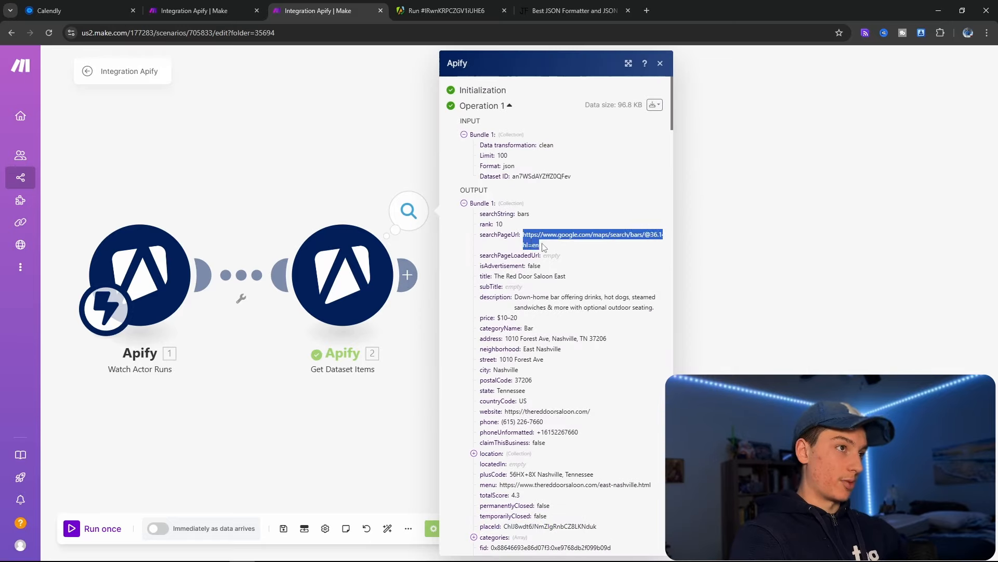
left_click(794, 276)
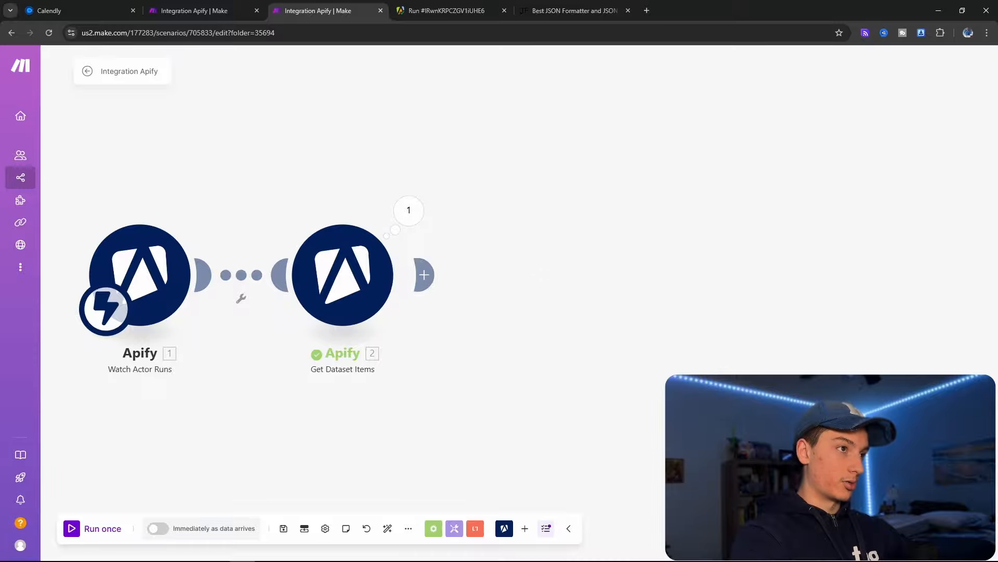
left_click(417, 283)
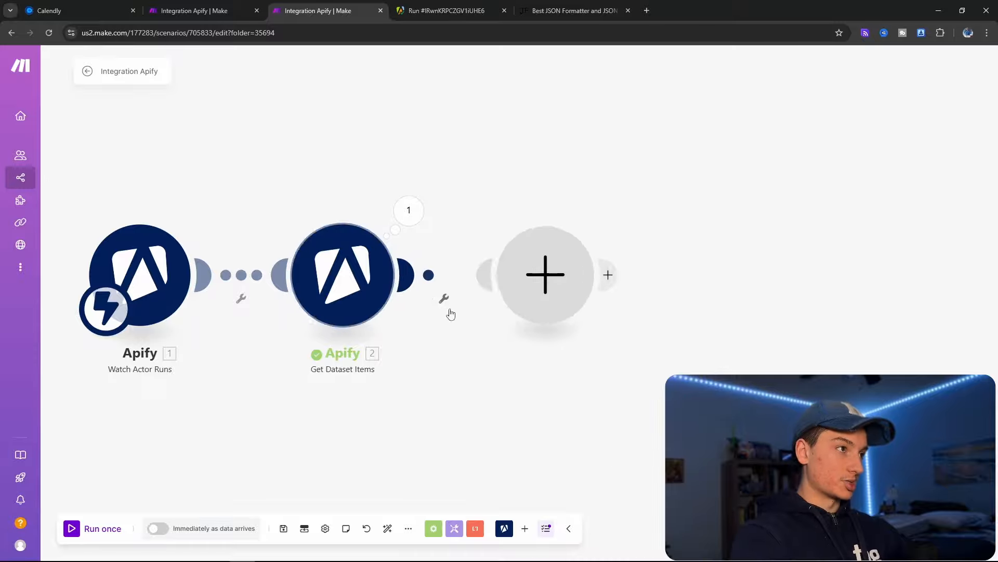
- Create a new blank Google Sheets spreadsheet in a separate browser tab and name it Apify Demo
left_click(646, 11)
type("sheets.new")
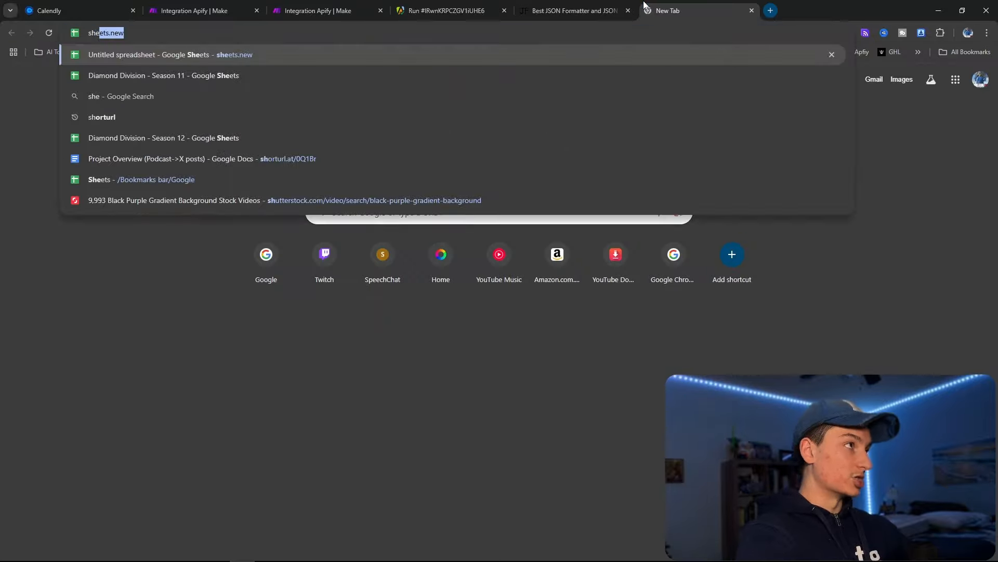
key("Return")
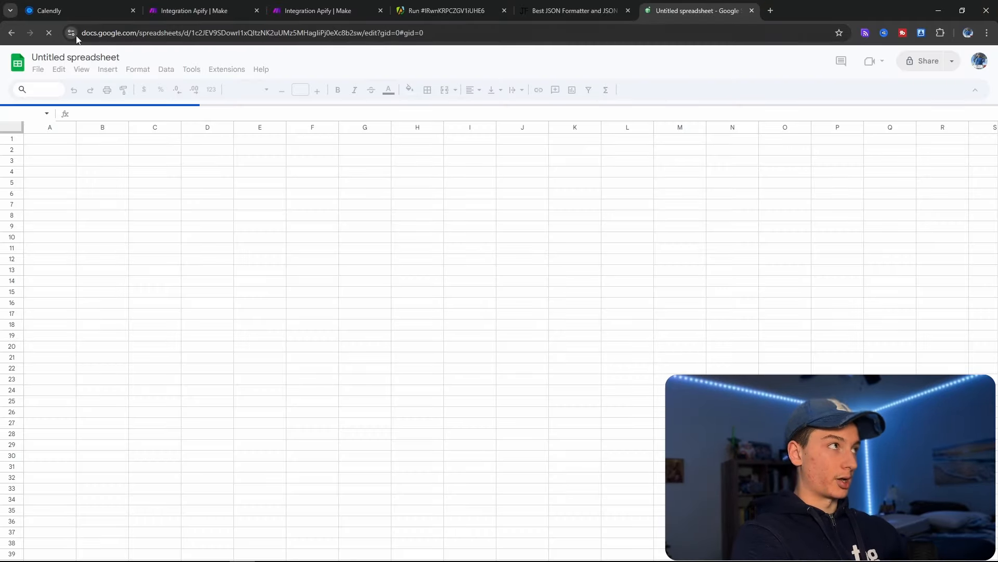
left_click(74, 57)
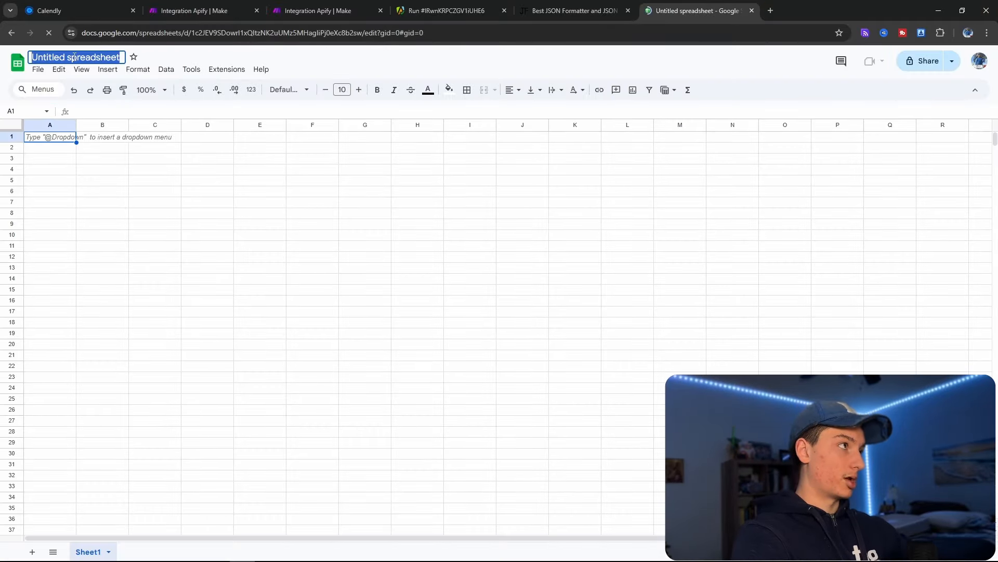
left_click(79, 55)
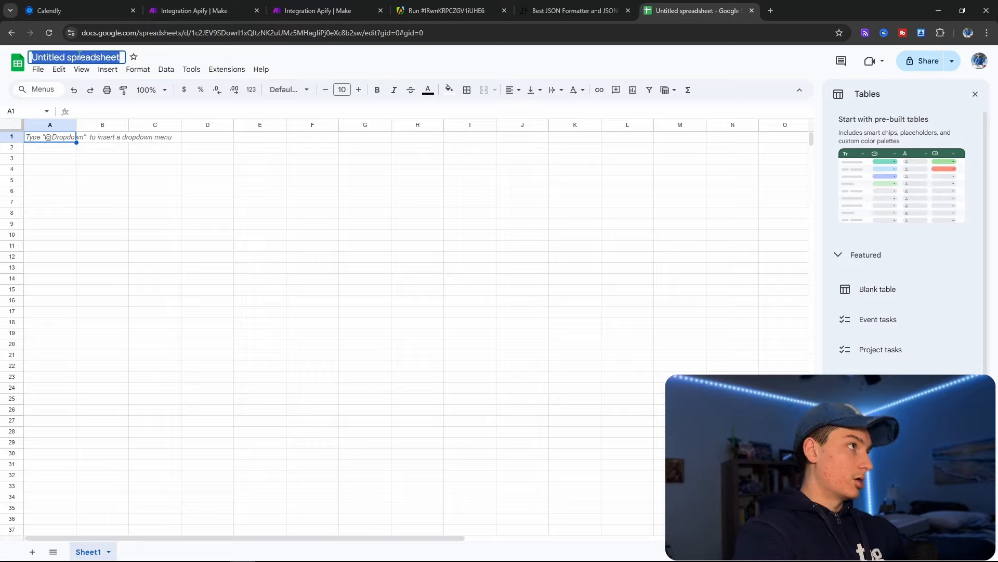
type("Api")
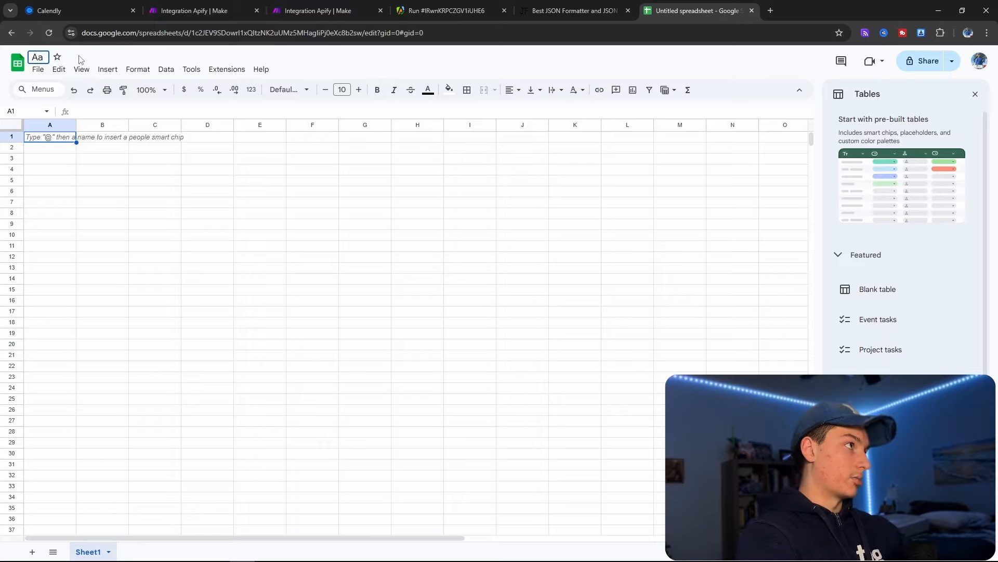
type("fy Demo")
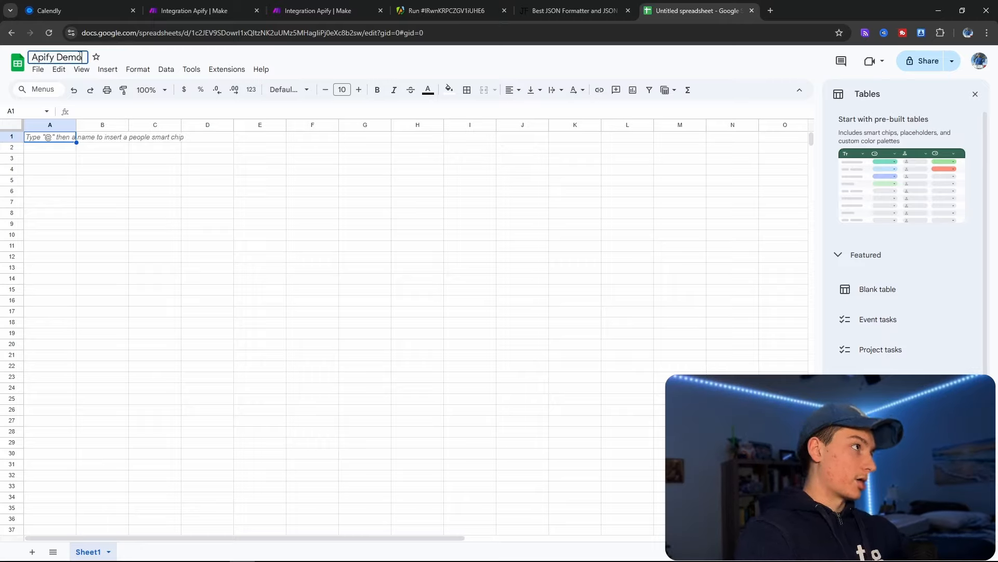
key("Return")
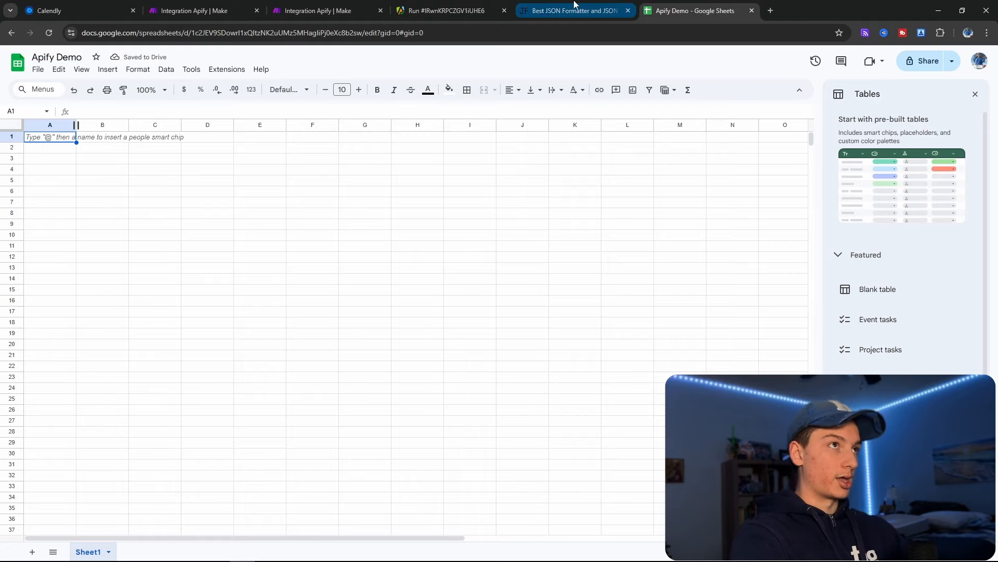
- Close the JSON formatter page and return to the Integration Apify scenario in Make
left_click(603, 8)
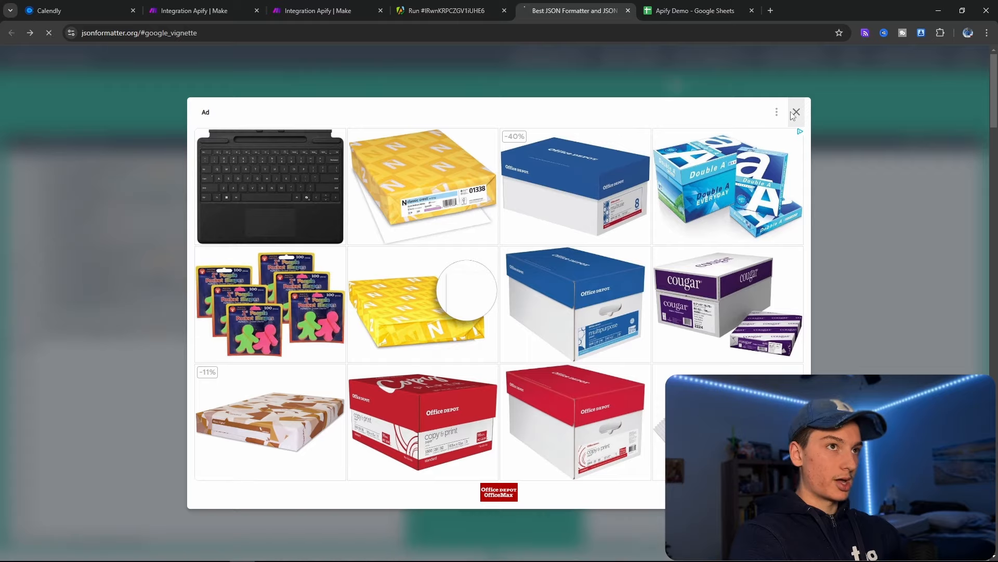
left_click(796, 112)
key("ctrl+w")
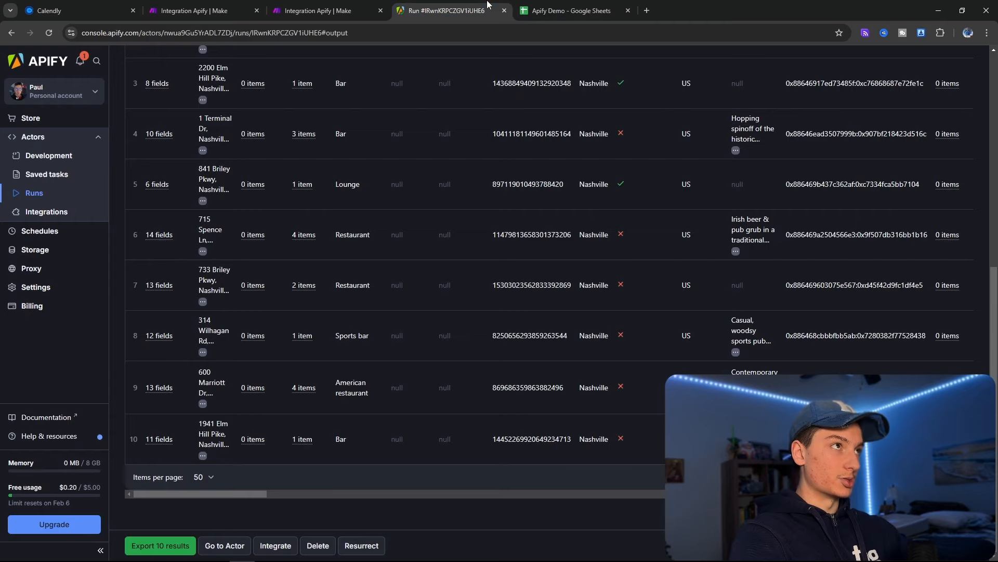
left_click(358, 4)
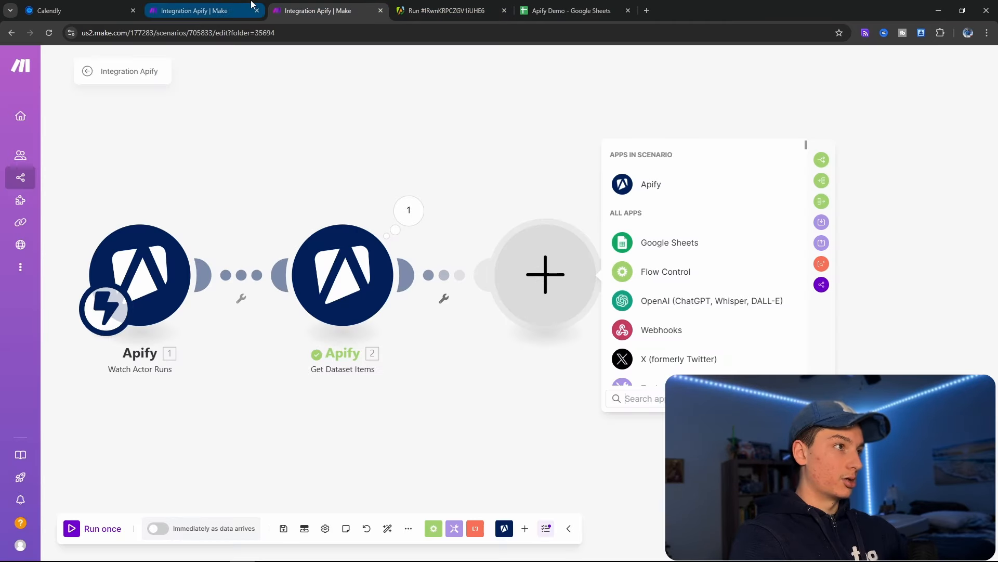
- Reopen the Get Dataset Items output and examine Bundle 1's search page URL, price, address, website, phone and plus code fields
left_click(409, 210)
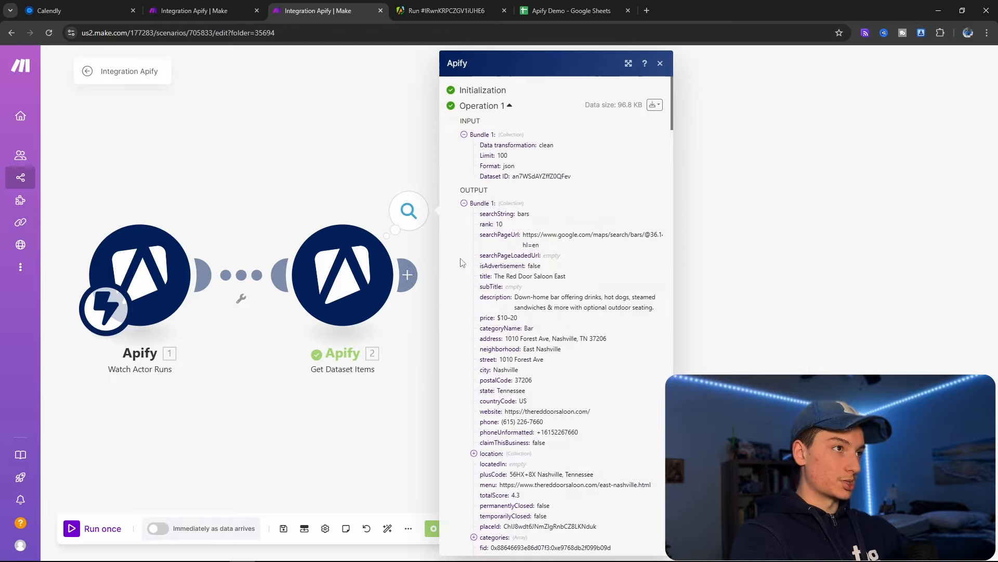
scroll(462, 262, "down", 5)
scroll(484, 268, "up", 5)
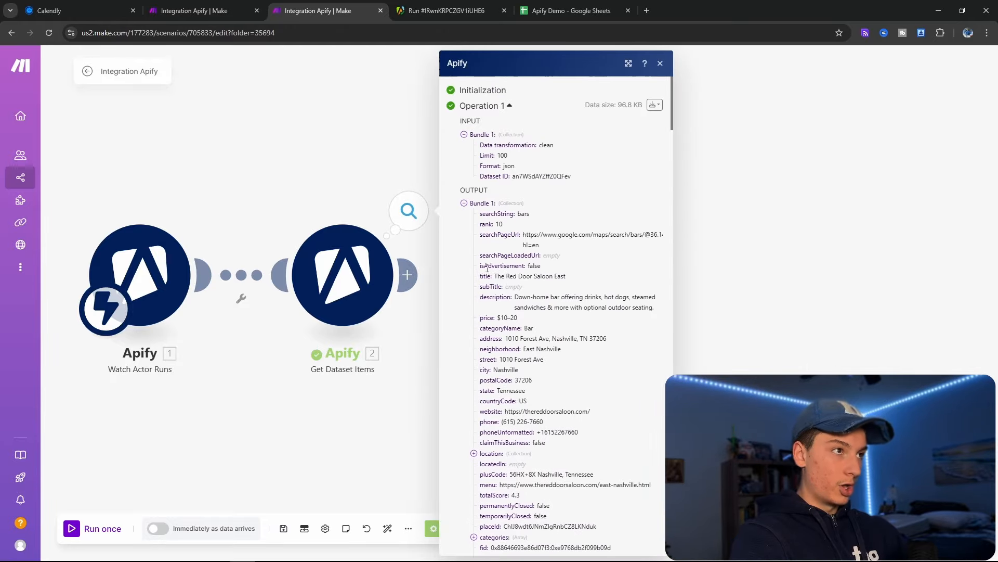
left_click_drag(520, 241, 573, 284)
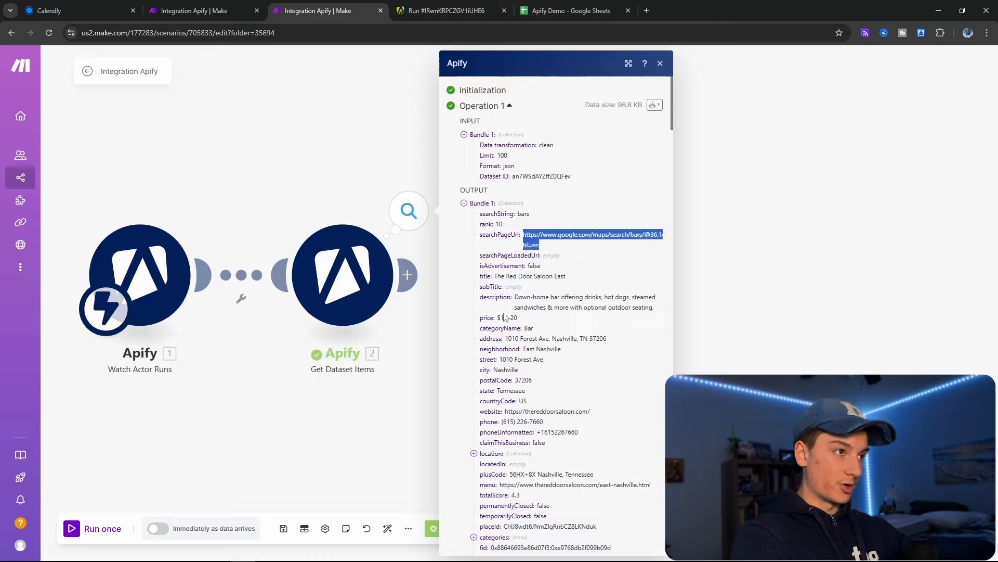
left_click_drag(496, 318, 590, 341)
left_click(525, 323)
left_click(593, 396)
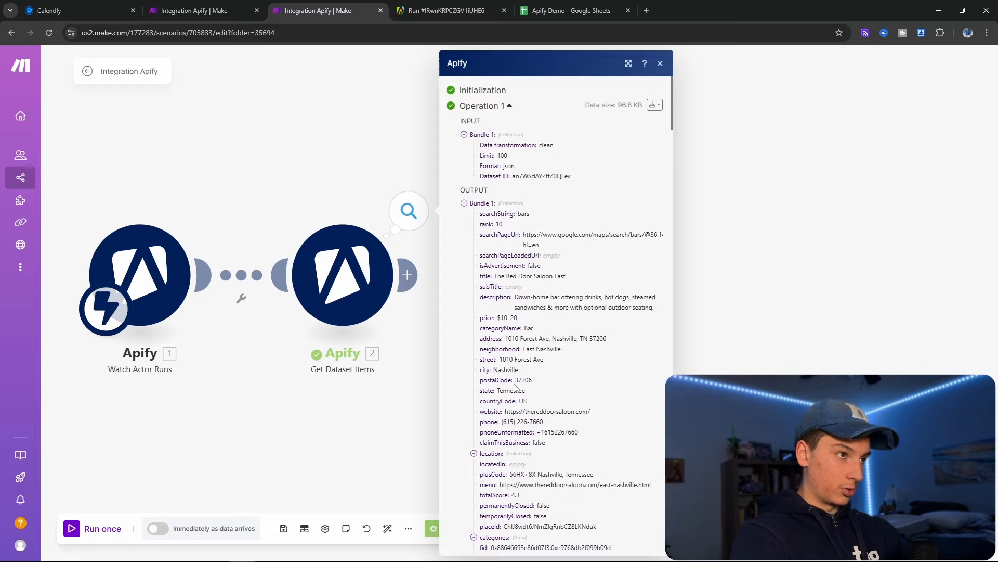
left_click_drag(502, 416, 604, 416)
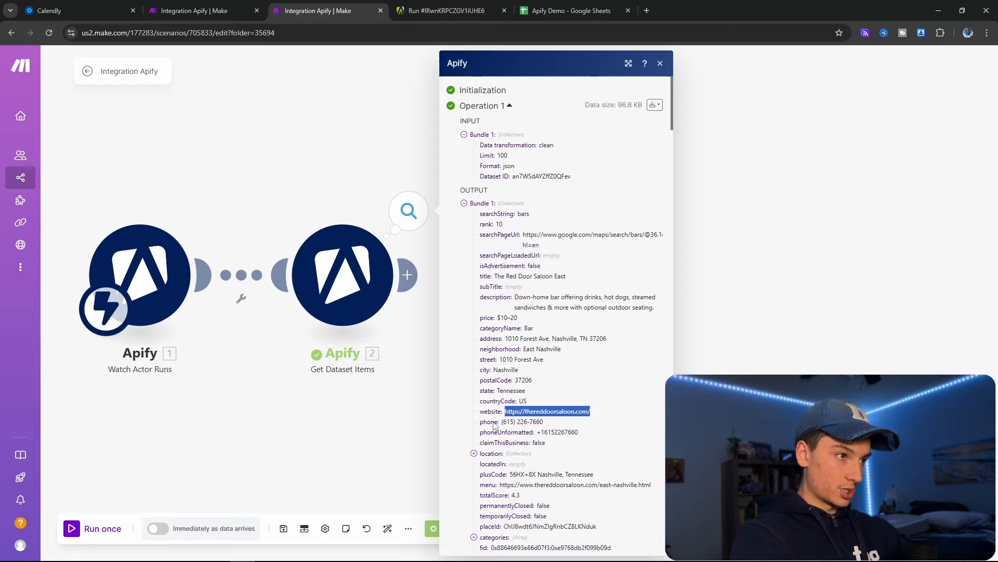
left_click_drag(514, 423, 588, 425)
left_click(583, 428)
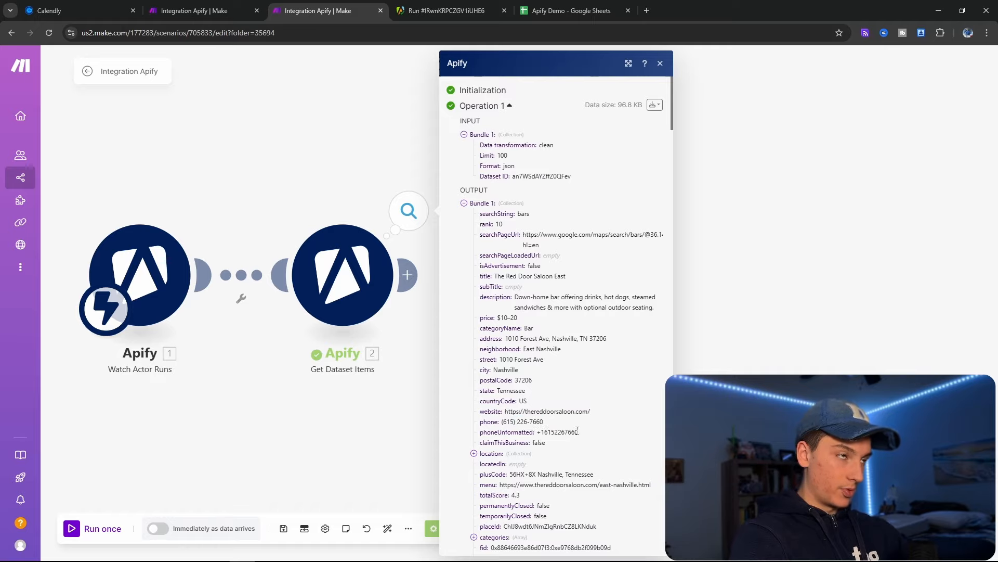
scroll(577, 429, "down", 1)
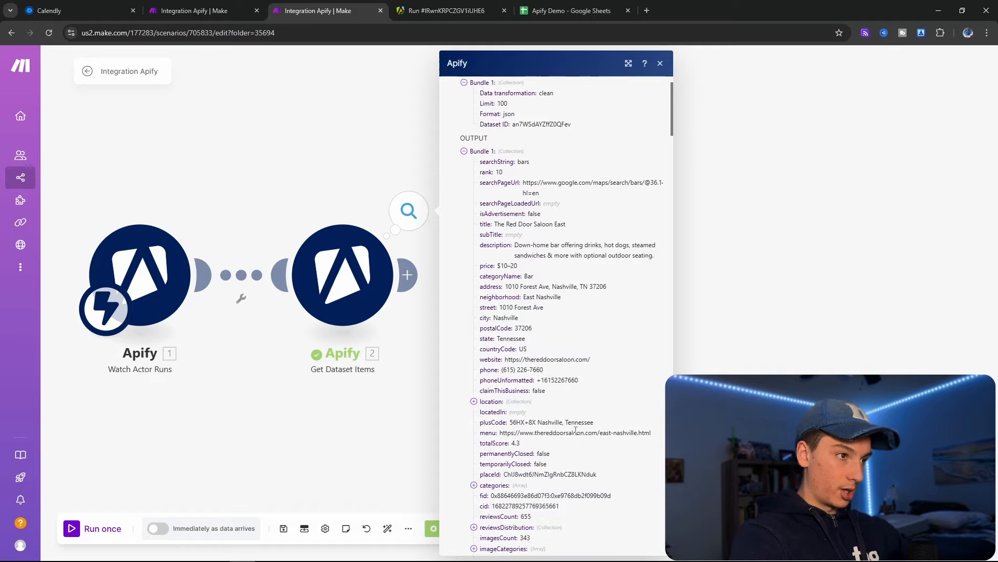
left_click_drag(511, 424, 523, 425)
left_click(523, 428)
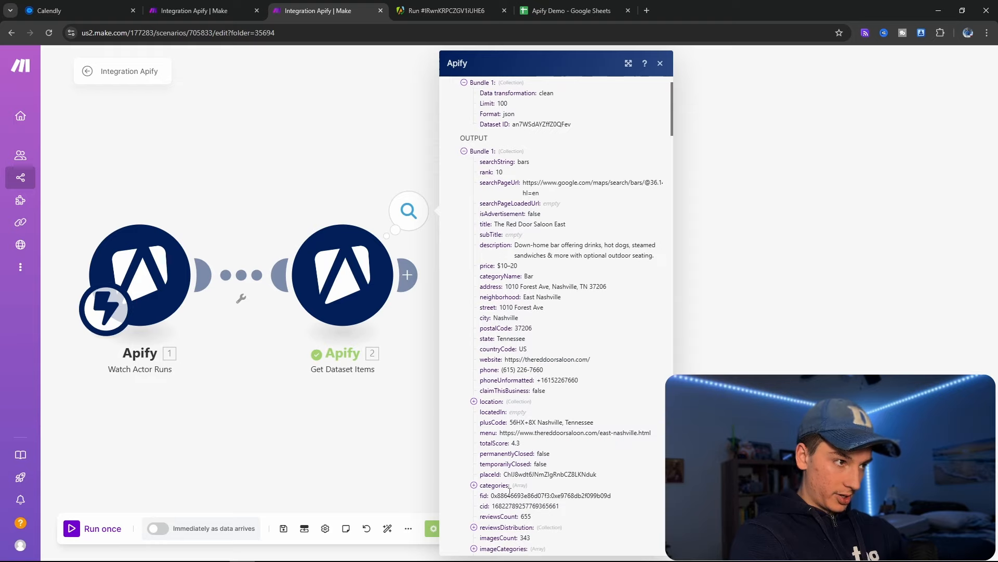
- Expand the reviewsTags array in Bundle 1, inspect its first entry, and continue through the remaining fields to Bundle 2
scroll(509, 490, "down", 6)
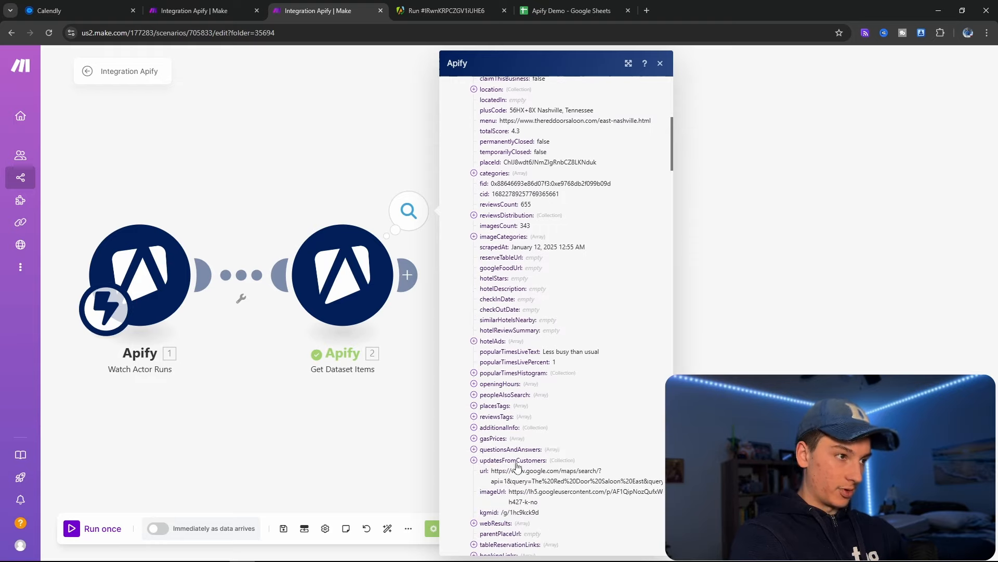
left_click(501, 417)
left_click(491, 428)
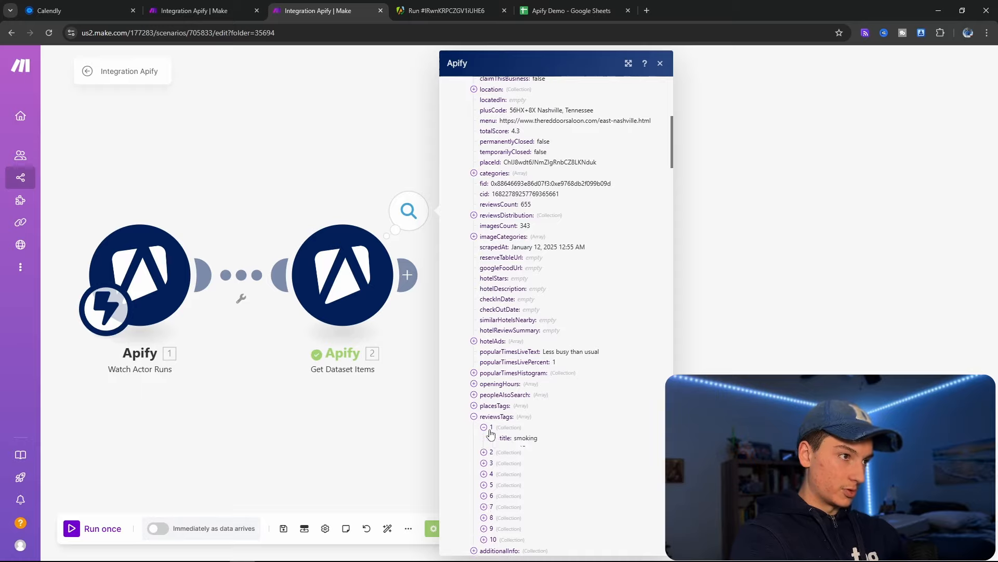
left_click(484, 427)
scroll(556, 406, "down", 4)
scroll(564, 458, "down", 9)
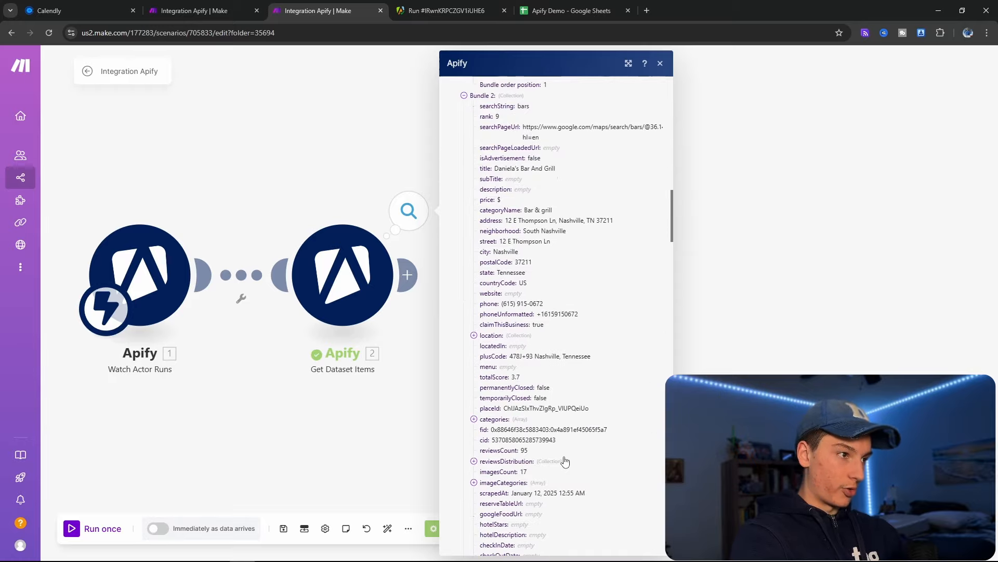
- Examine output Bundle 2, including its searchPageUrl, website, phone and remaining place details
scroll(561, 453, "up", 6)
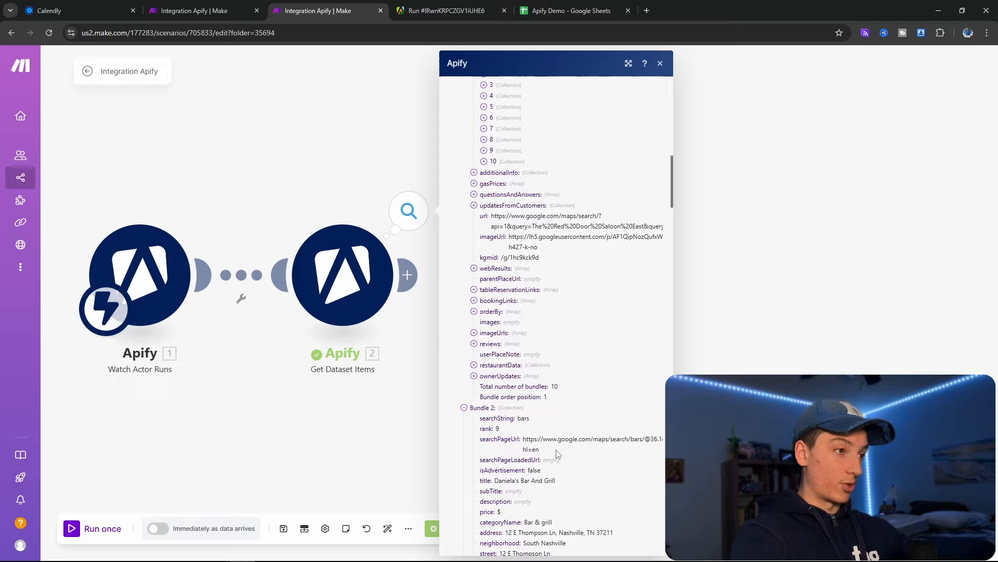
left_click_drag(551, 454, 526, 437)
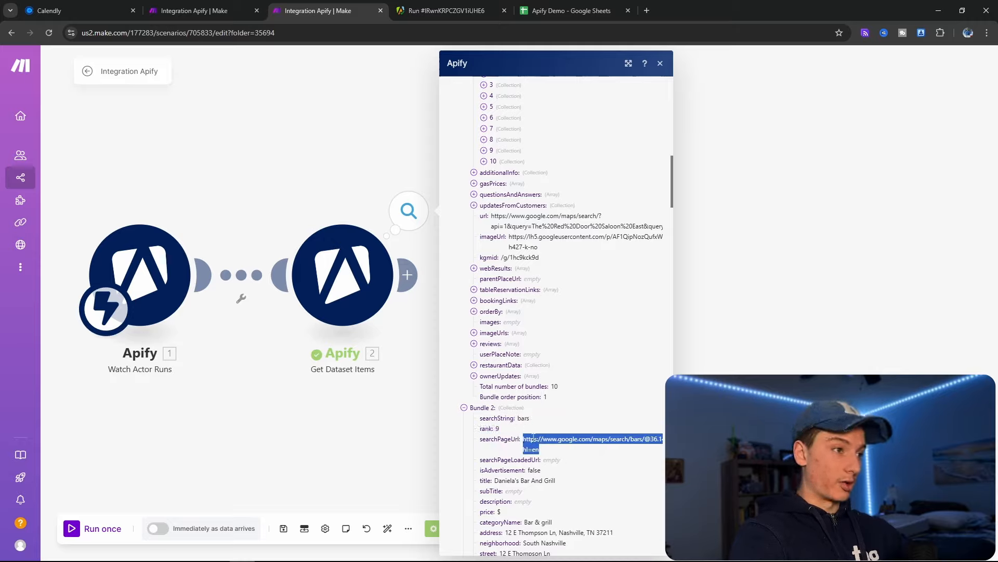
left_click(544, 434)
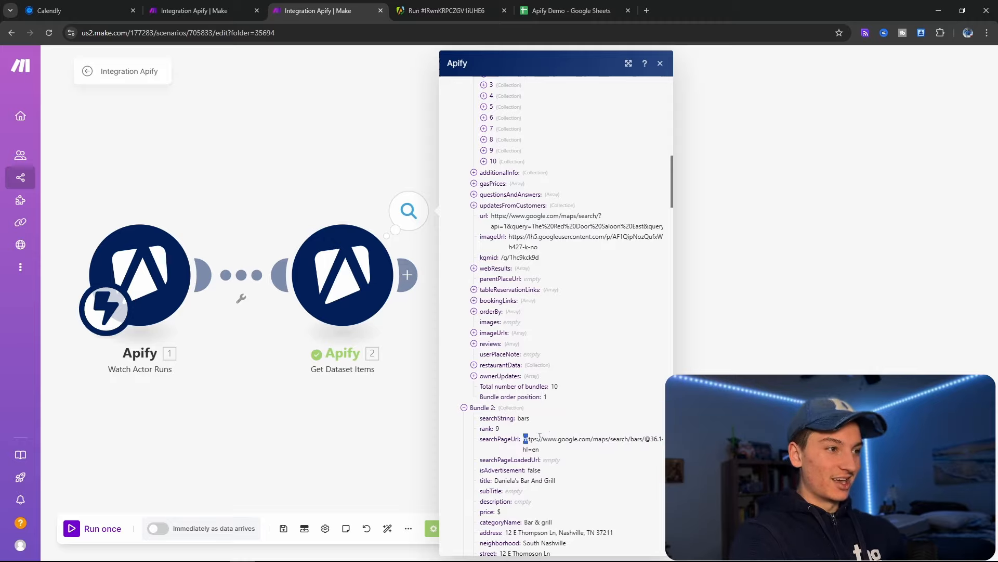
left_click_drag(540, 436, 520, 442)
scroll(520, 443, "down", 4)
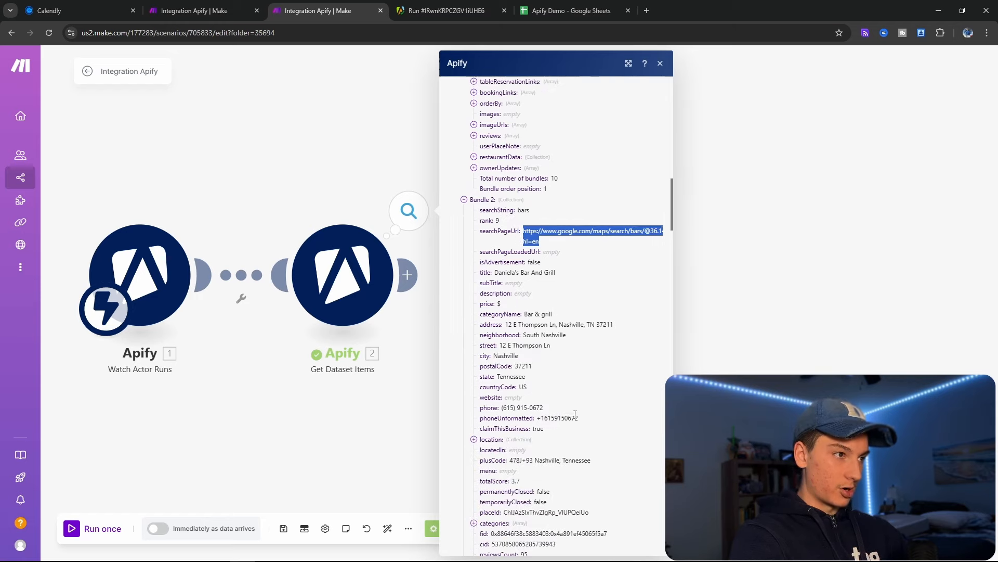
left_click_drag(575, 416, 489, 399)
left_click(586, 432)
scroll(562, 437, "down", 6)
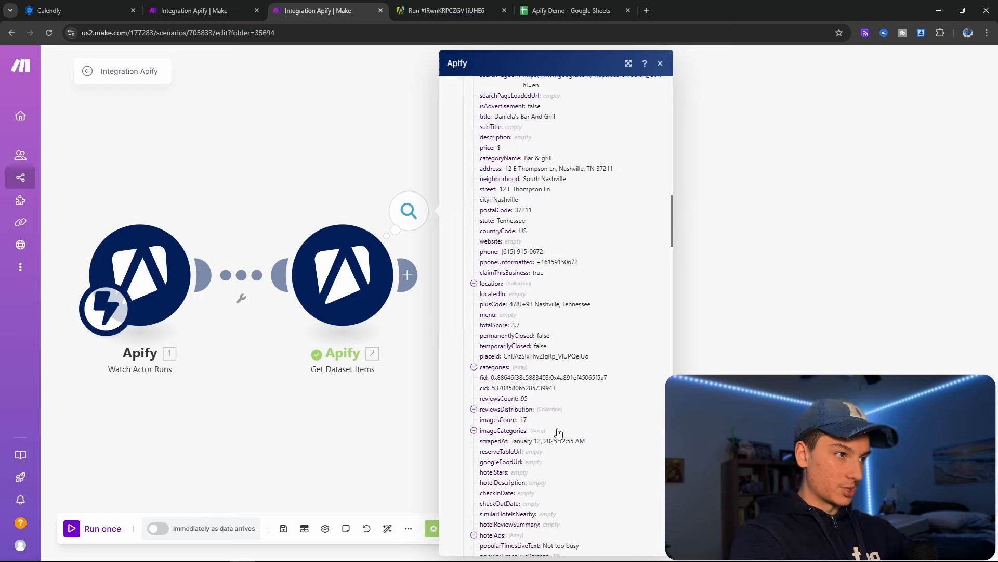
- Add a Google Sheets Add a Row module after Get Dataset Items
left_click(407, 274)
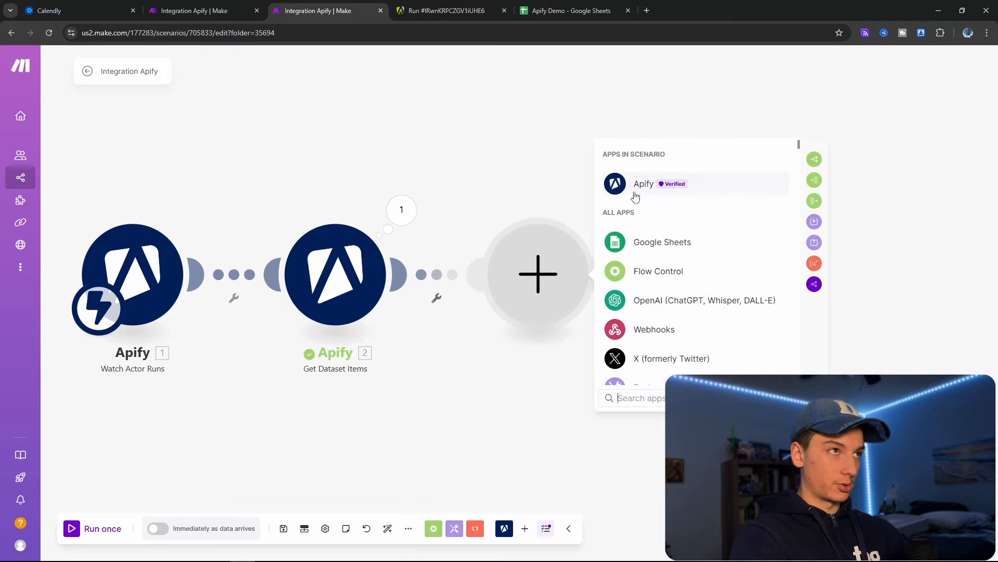
left_click(688, 249)
left_click(709, 249)
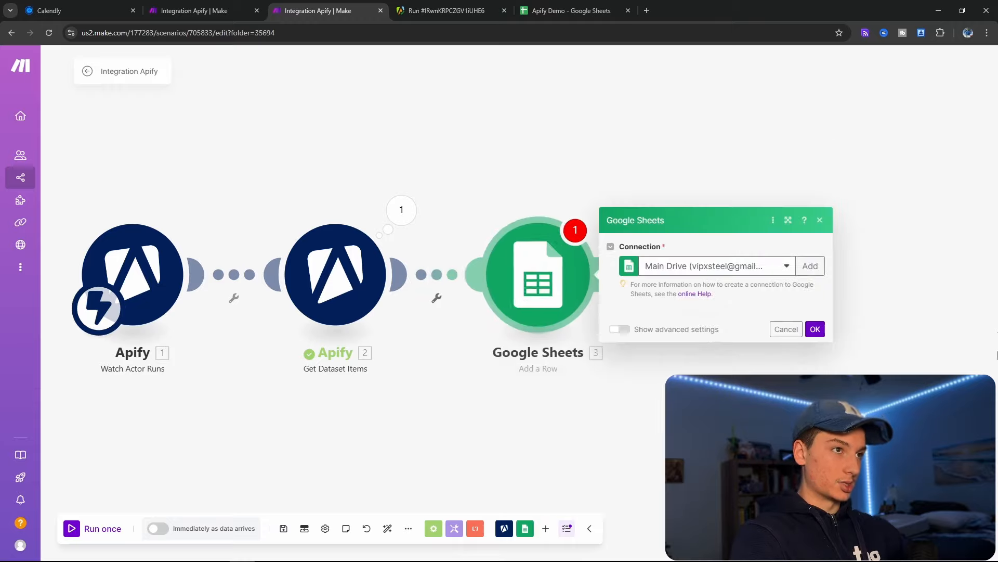
- Set the Add a Row module's connection to My Google connection and choose the Apify Demo spreadsheet
left_click(711, 176)
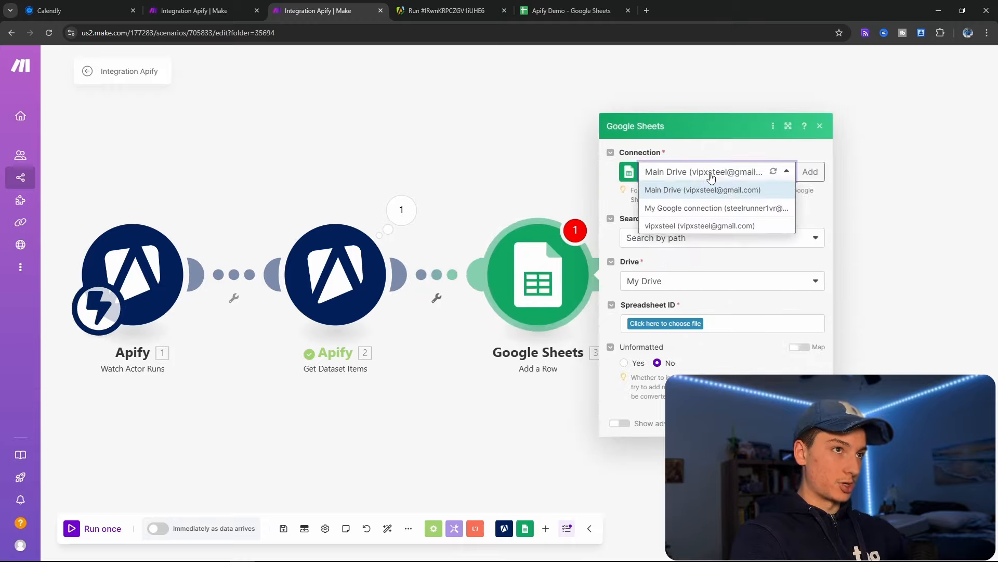
left_click(748, 208)
left_click(667, 324)
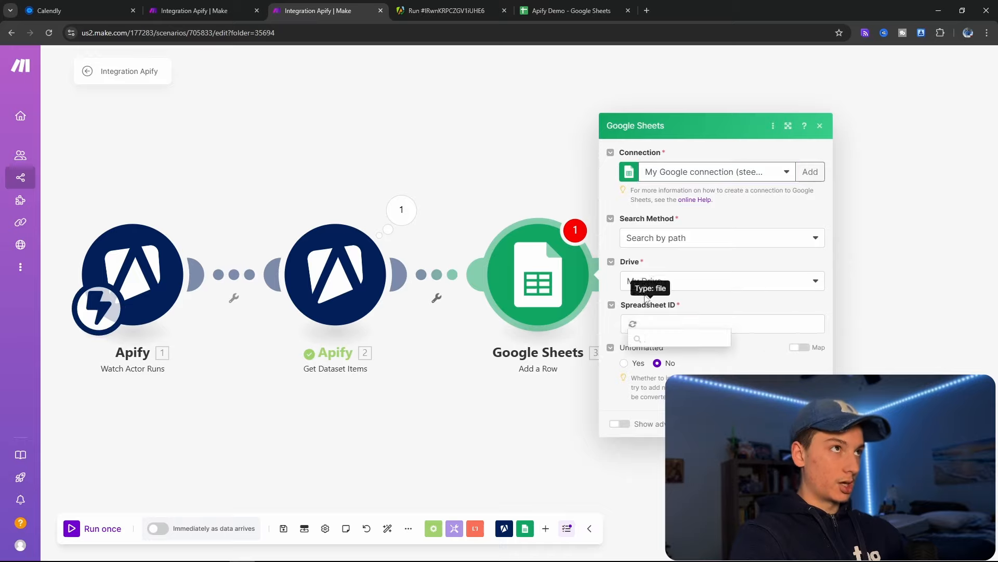
type("api")
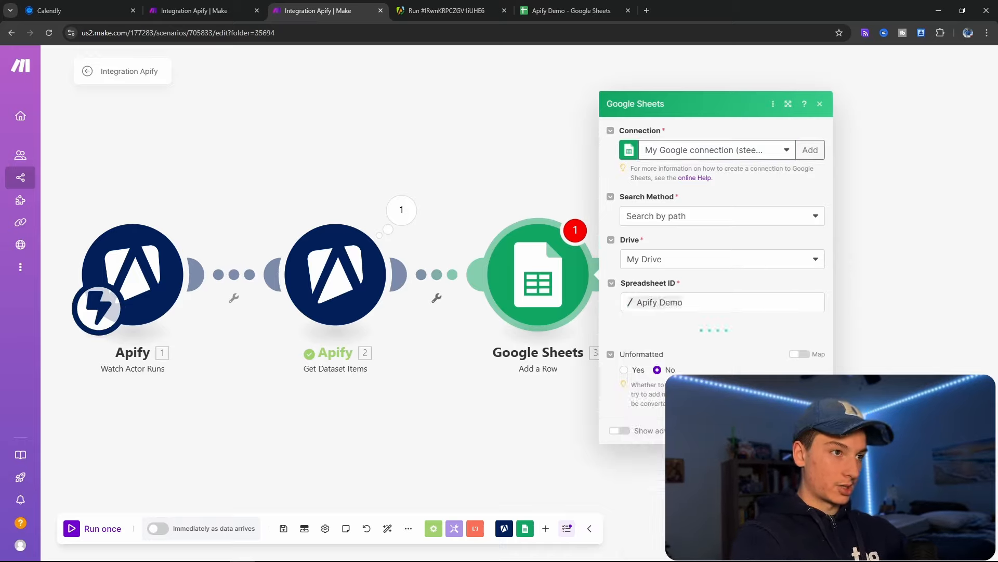
left_click(665, 373)
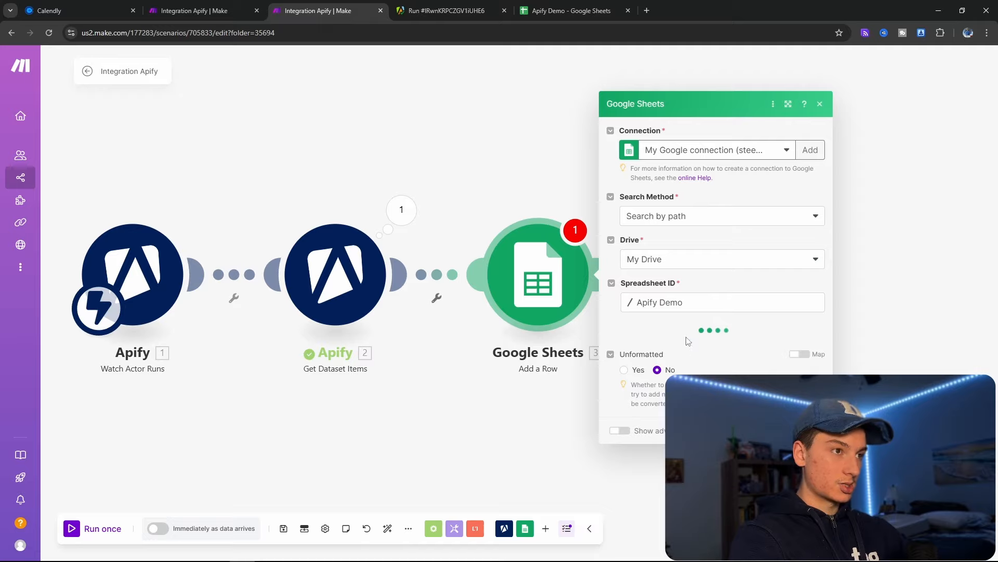
- Leave the Google Sheets module settings and open the run output of the Get Dataset Items module
left_click(628, 71)
left_click(405, 202)
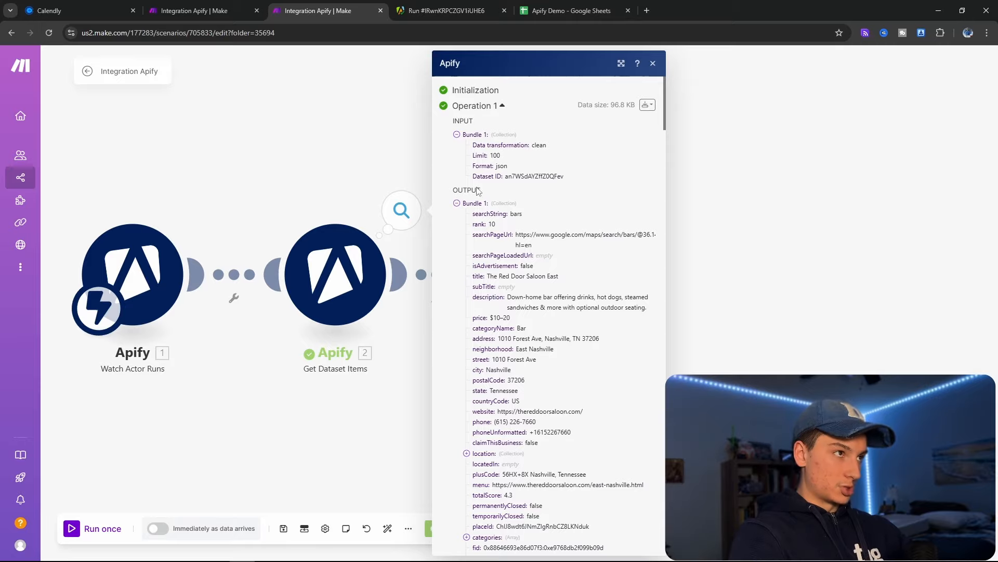
left_click(550, 7)
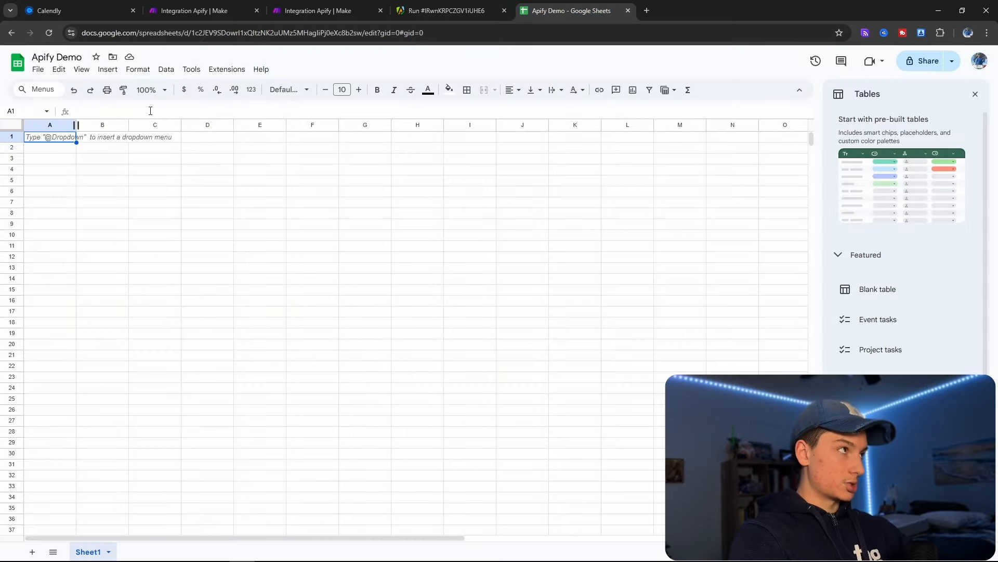
type("se")
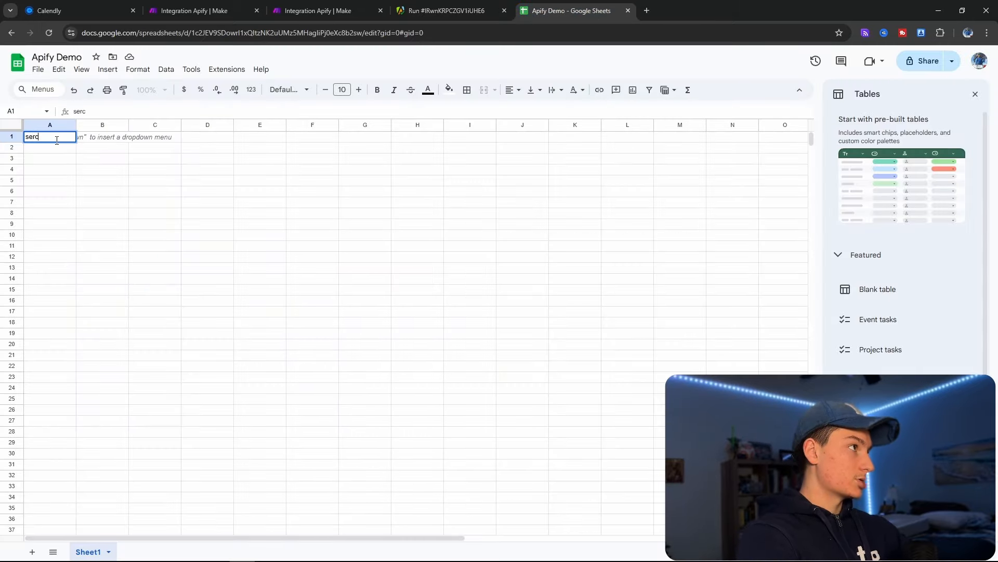
type("r")
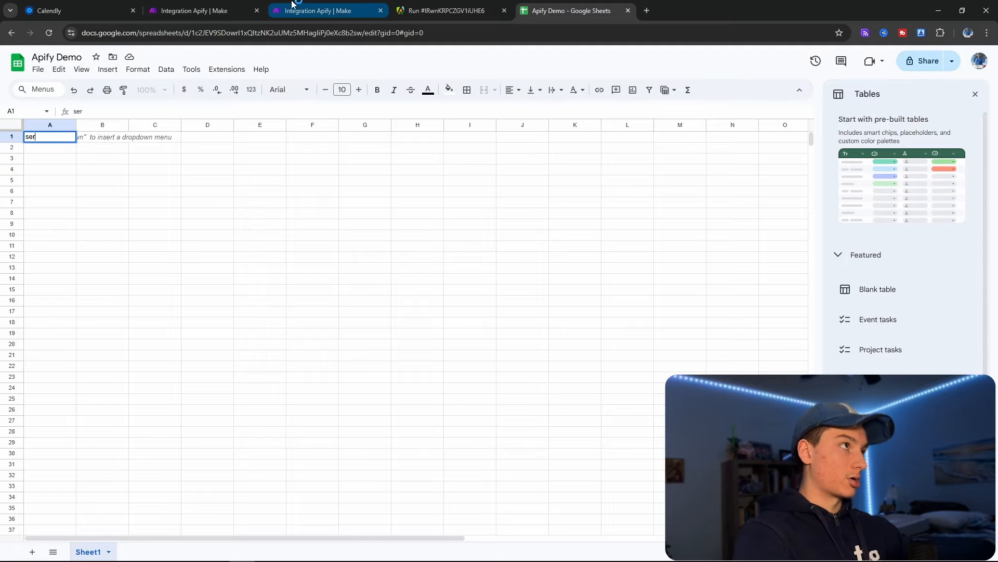
left_click(312, 11)
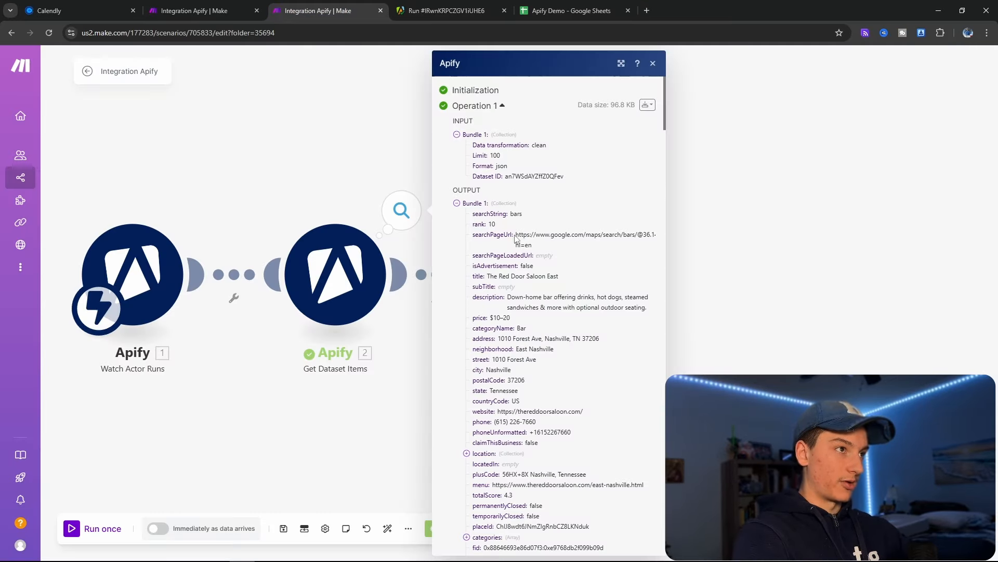
left_click_drag(517, 235, 541, 245)
left_click(553, 4)
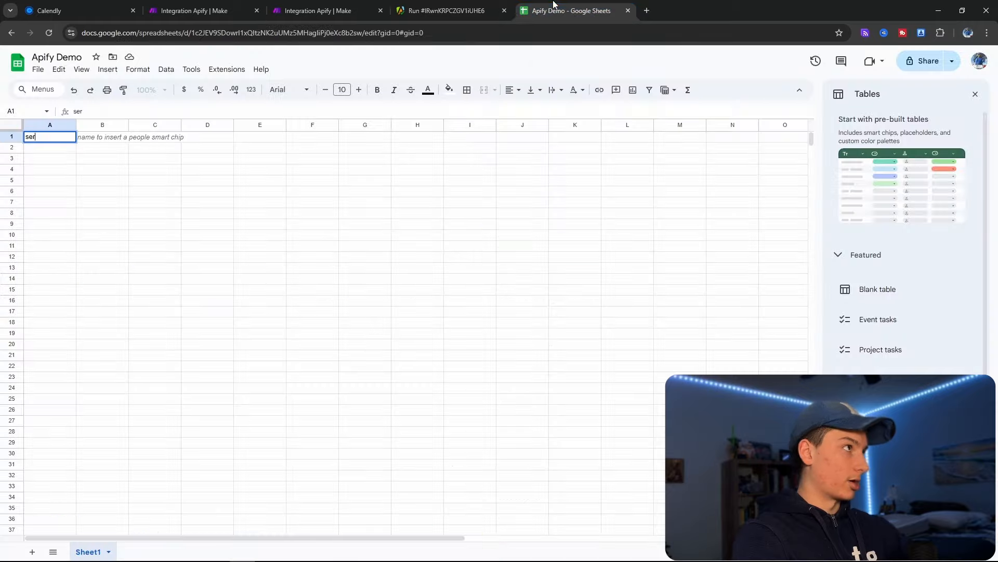
left_click_drag(28, 137, 11, 131)
type("https://www.google.com/maps/search/bars/@36.145146304480285,-86.69972903964744,15z?hl=en")
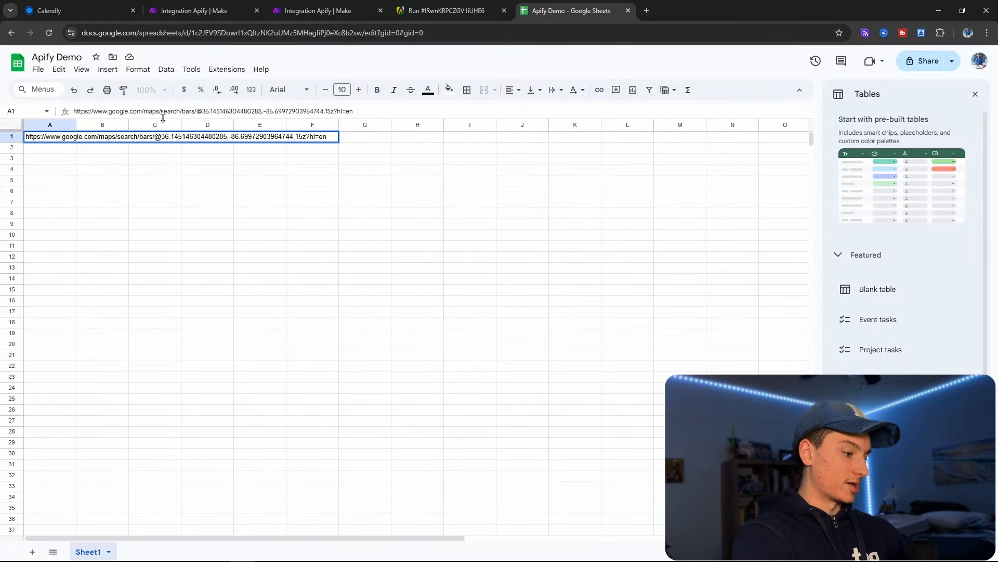
key("ctrl+a")
key("ctrl+x")
- Copy the searchPageUrl field name from output Bundle 1 into cell A1 of the Apify Demo sheet as a header
left_click(244, 10)
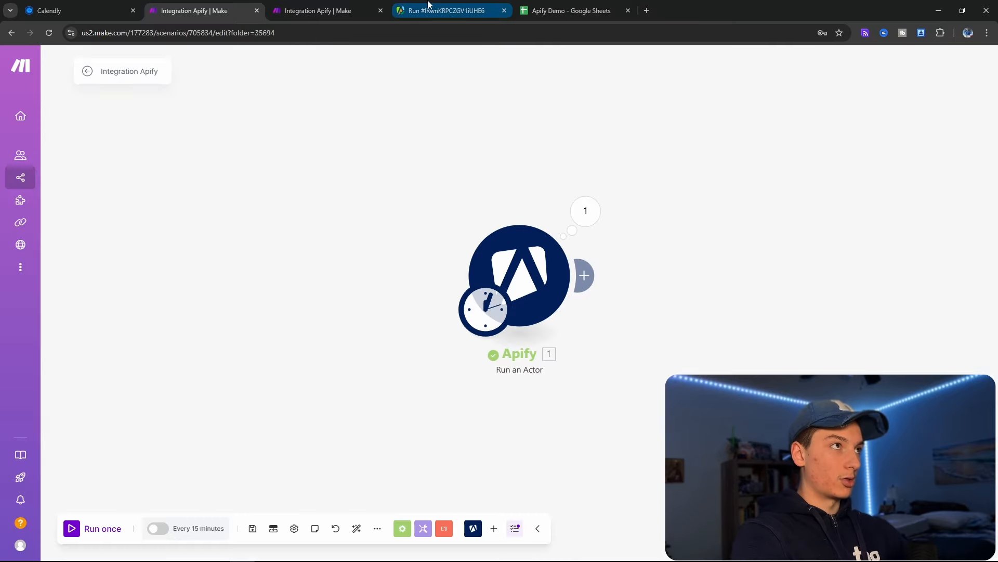
left_click(323, 7)
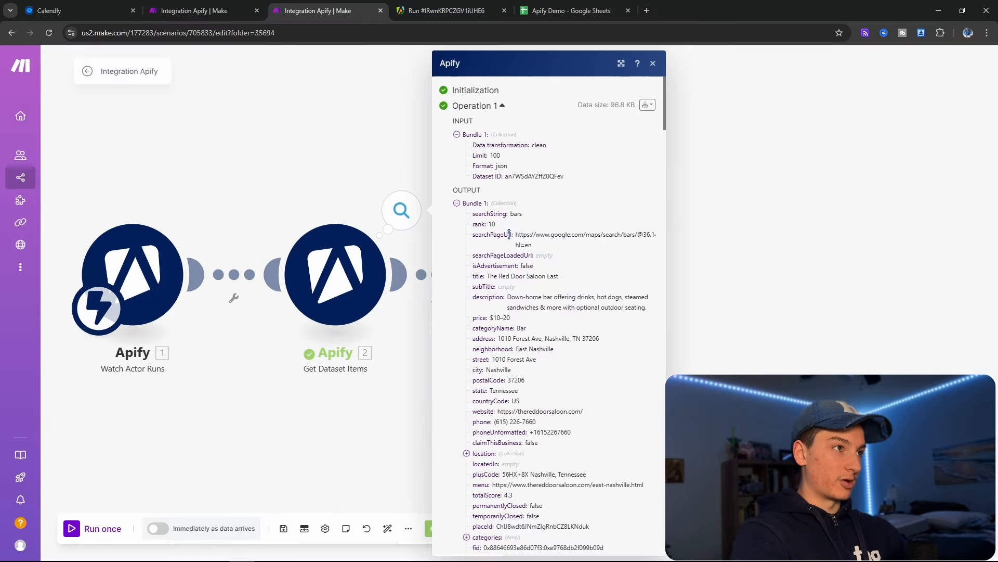
left_click_drag(509, 235, 485, 234)
key("ctrl+c")
left_click(572, 10)
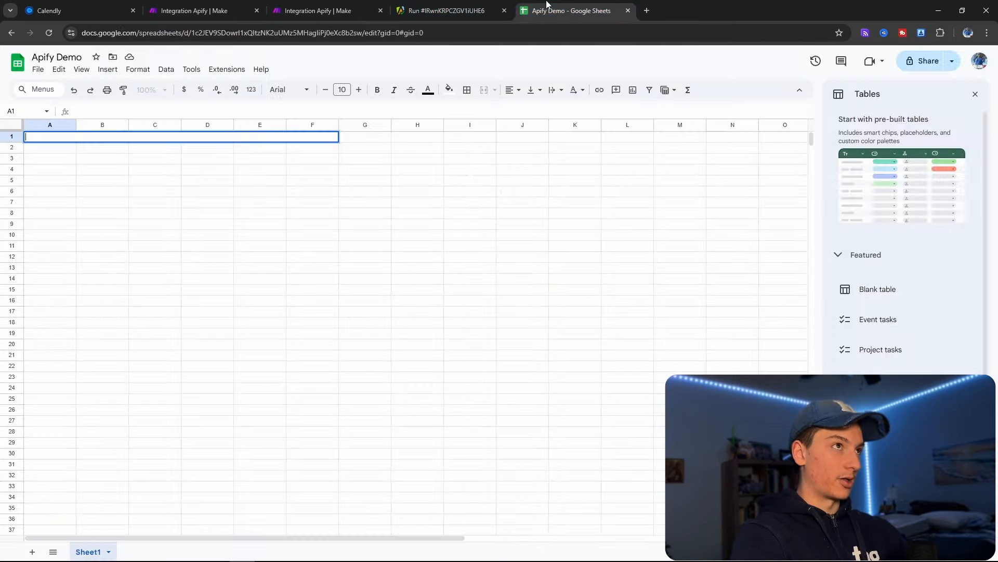
key("ctrl+v")
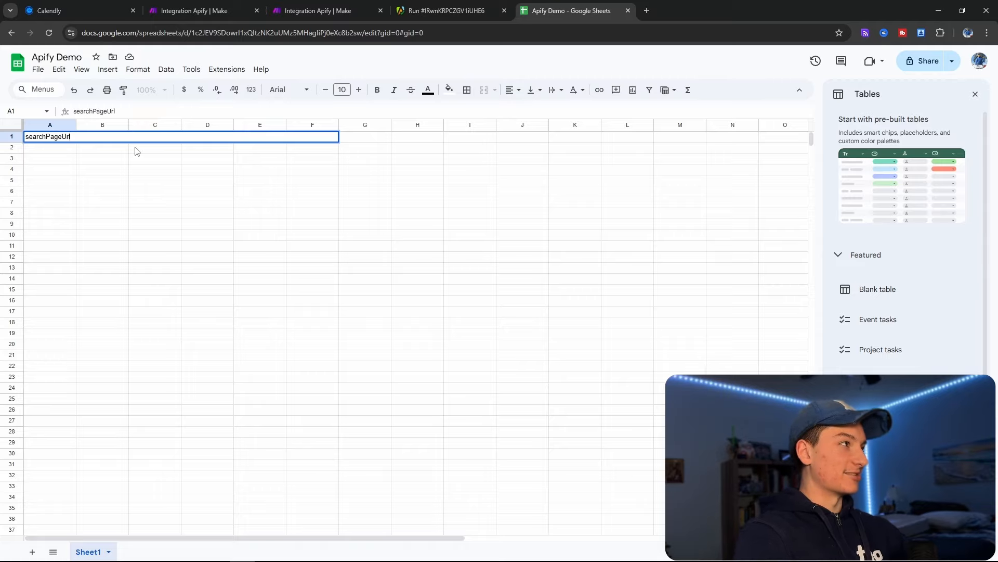
left_click(193, 4)
left_click(327, 6)
left_click(466, 251)
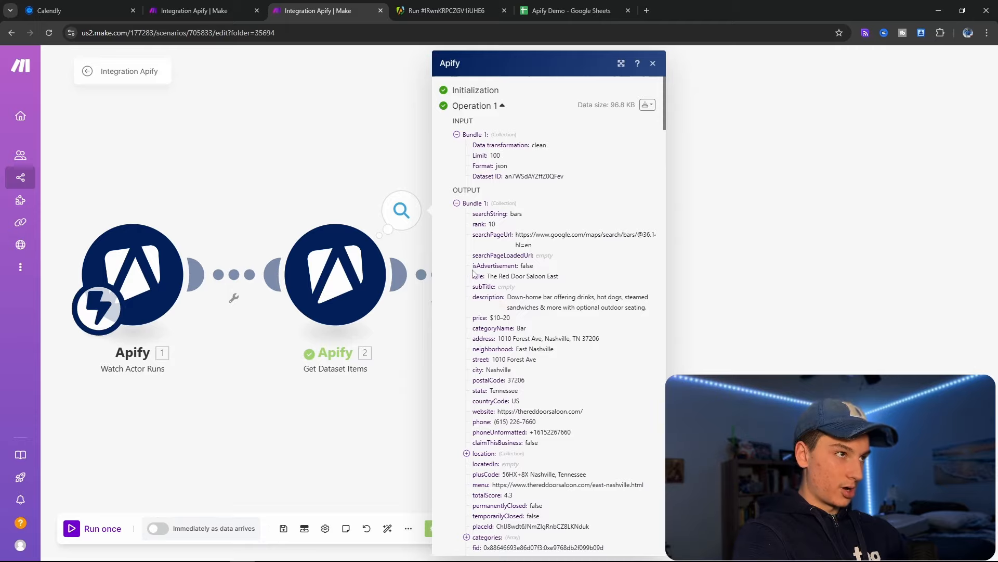
left_click_drag(488, 277, 557, 276)
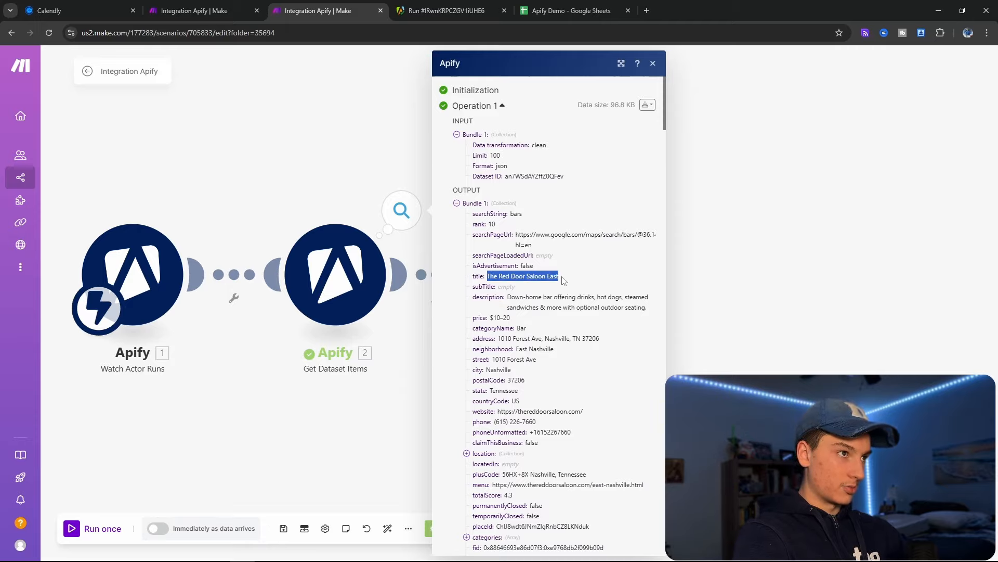
left_click(555, 6)
left_click(119, 191)
left_click(103, 137)
key("ctrl+v")
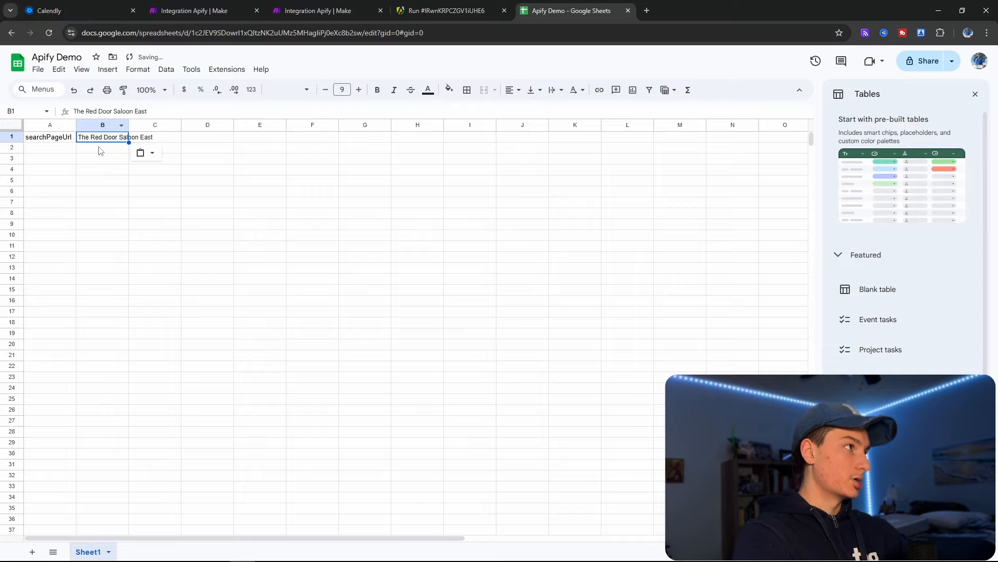
- Replace the content of cell B1 with the title field name from output Bundle 1
left_click(346, 11)
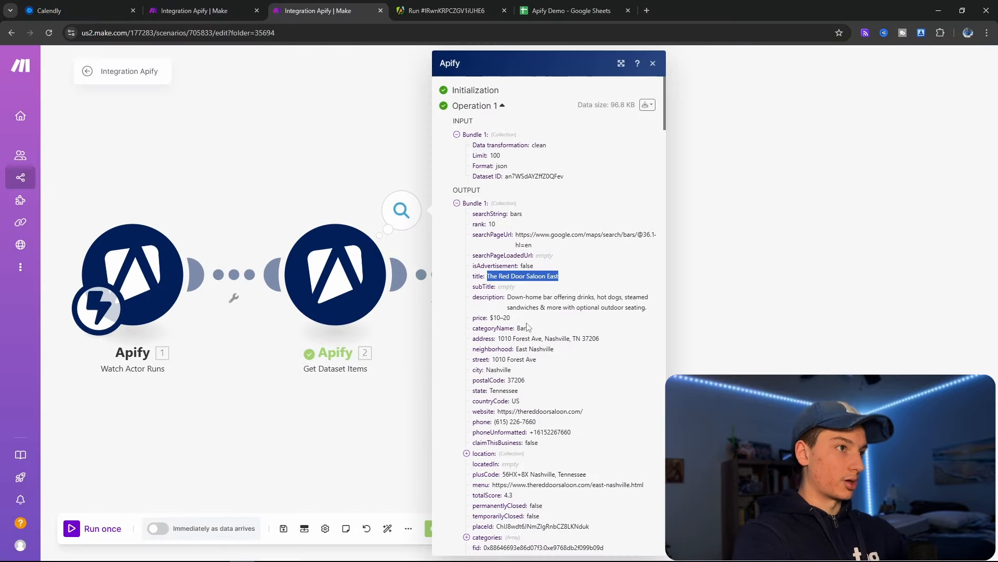
left_click(466, 280)
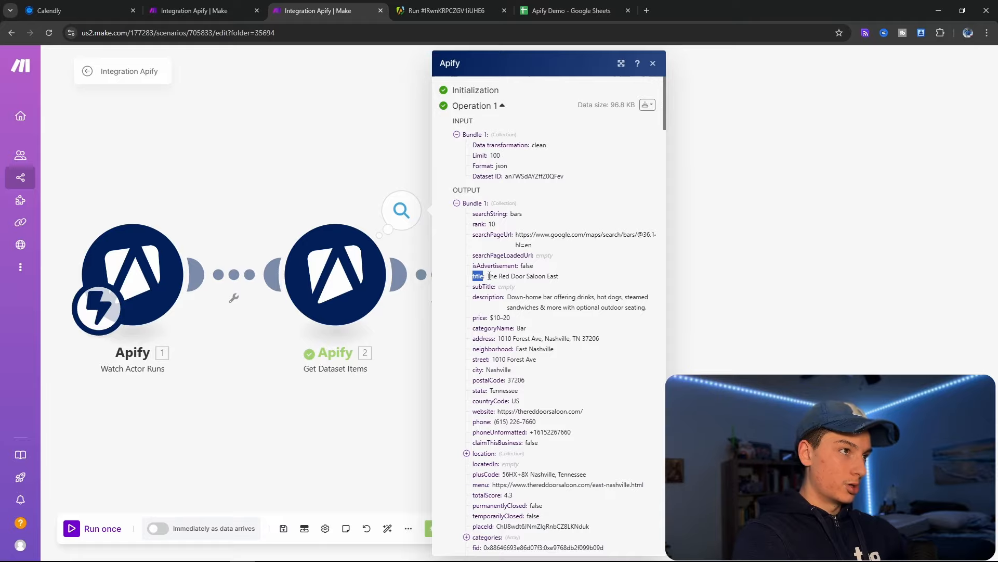
left_click(556, 6)
left_click(108, 130)
triple_click(106, 137)
type("title")
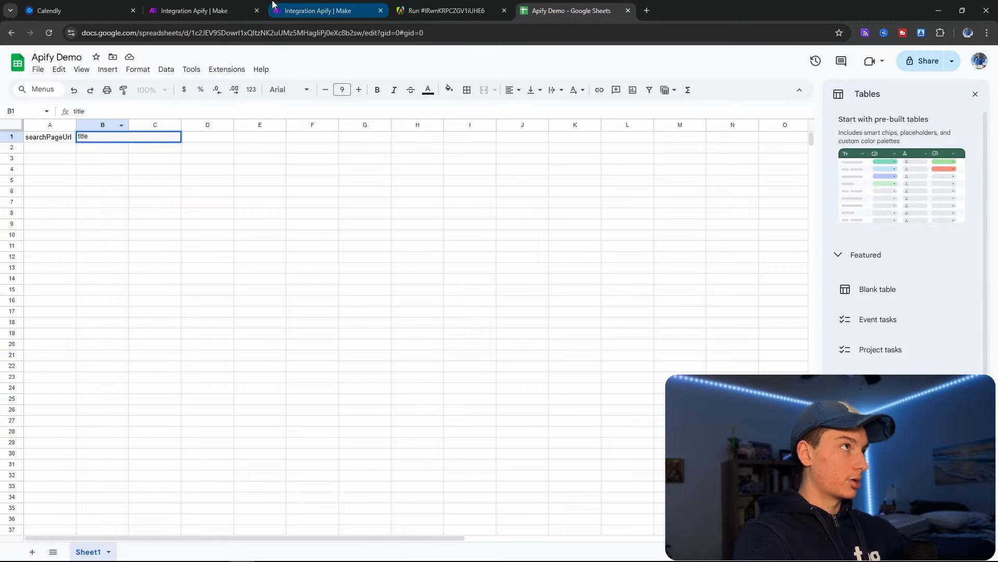
- Copy the description field name from output Bundle 1 into cell C1 as the third column header
left_click(299, 12)
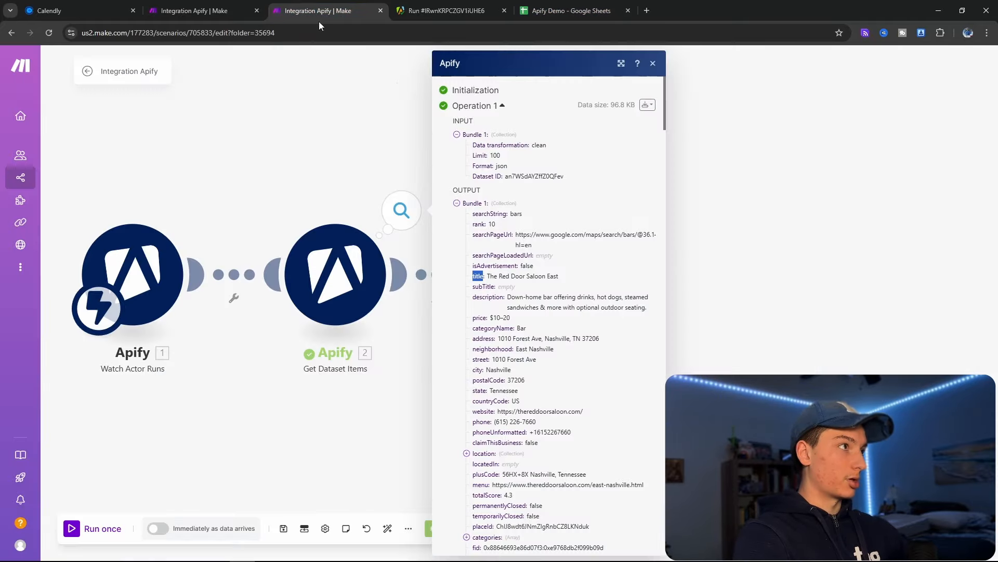
double_click(503, 296)
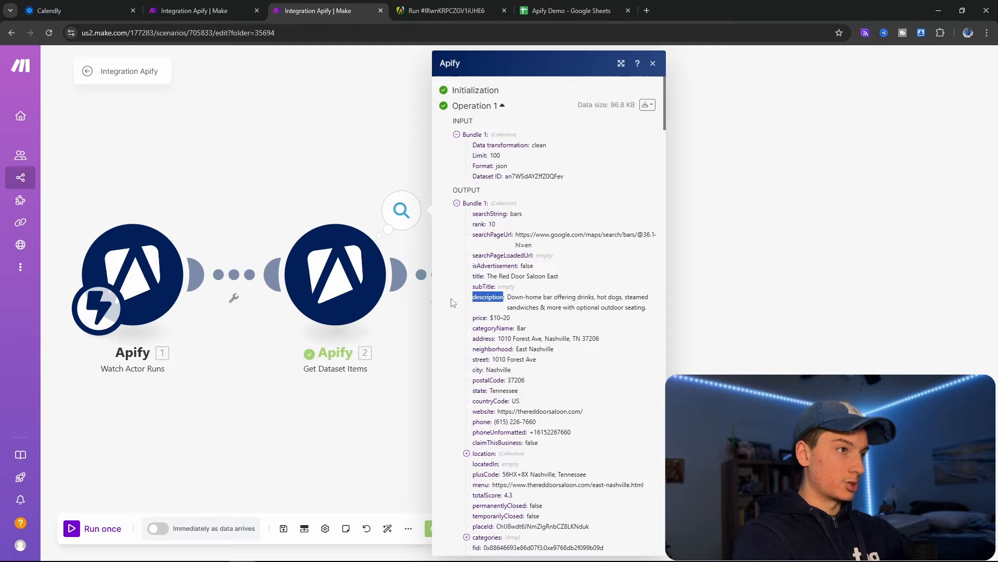
left_click(572, 11)
left_click(190, 222)
left_click(144, 137)
key("ctrl+v")
left_click(110, 213)
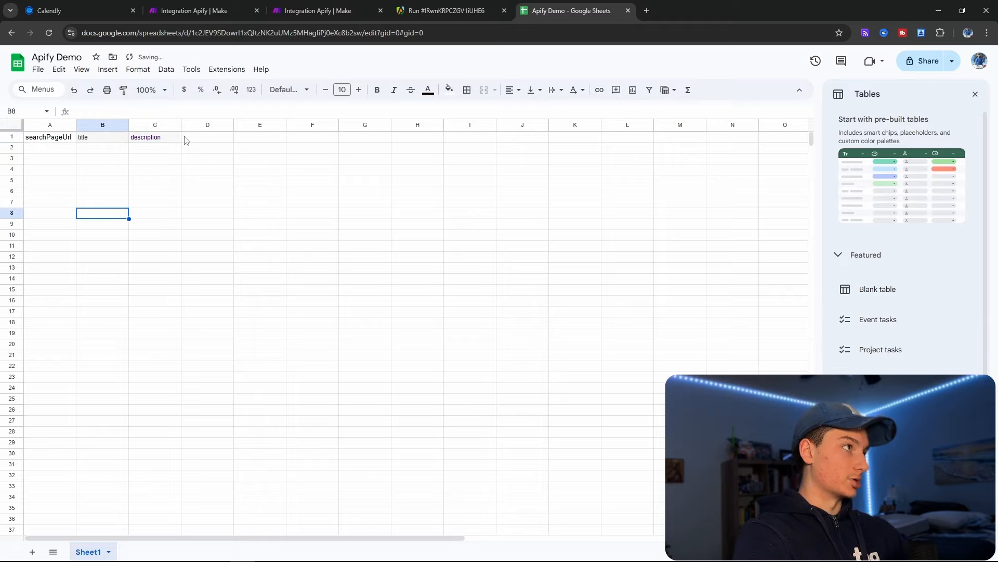
- Copy the address field name from output Bundle 1 into cell D1 as the fourth column header
left_click(318, 11)
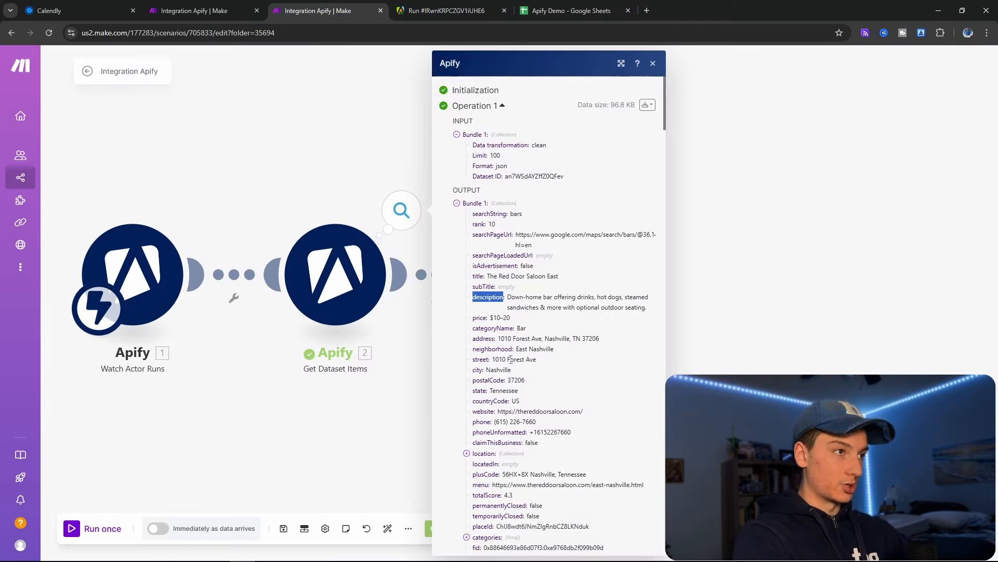
left_click(475, 338)
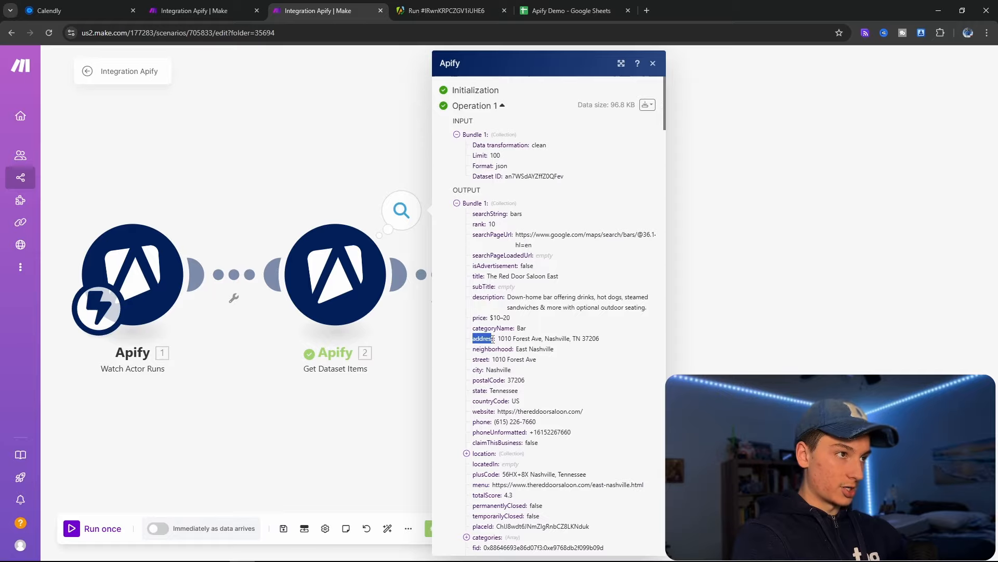
left_click(525, 19)
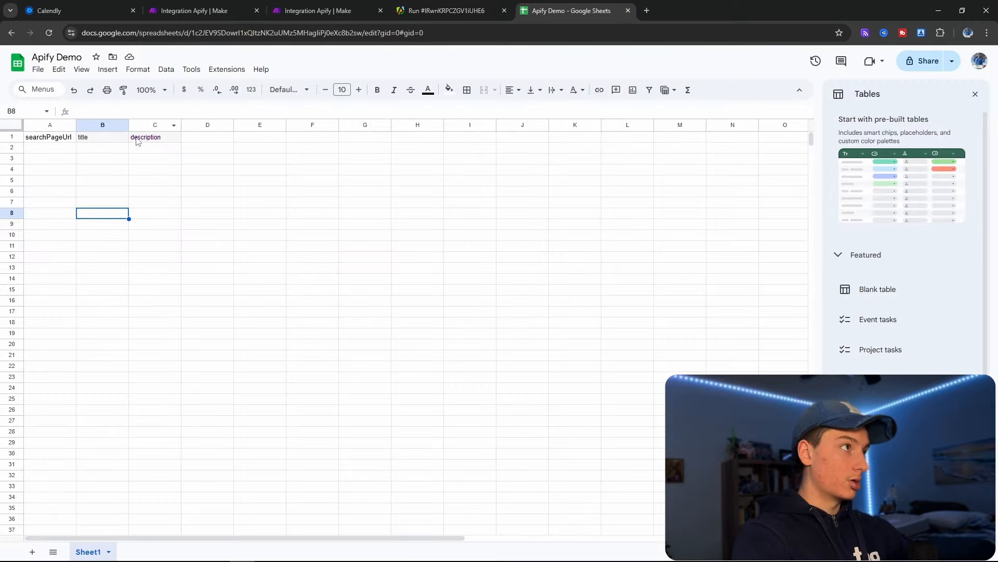
left_click(200, 137)
key("ctrl+v")
- Copy the website field name from output Bundle 1 into cell E1 as the fifth column header
left_click(213, 11)
left_click(378, 6)
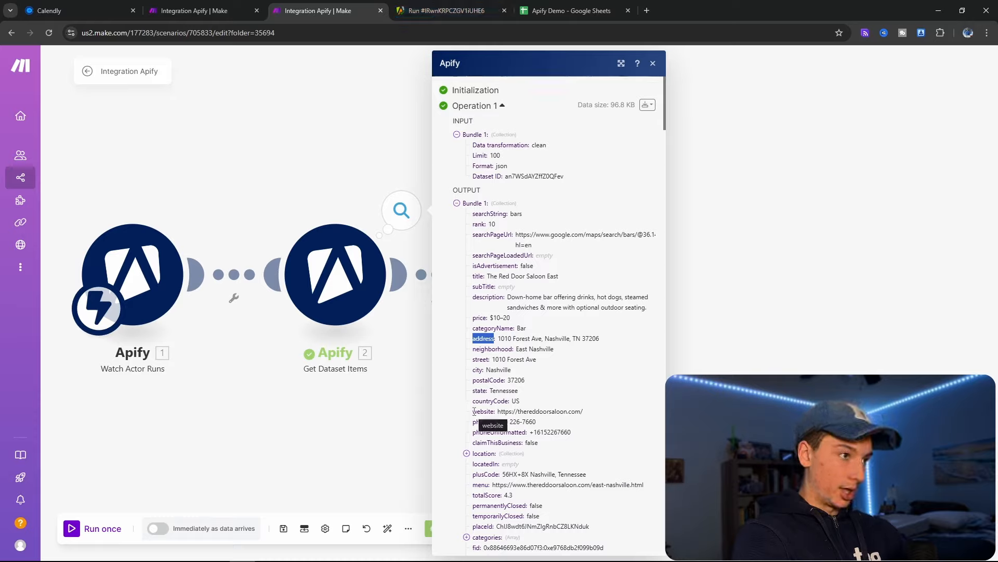
left_click_drag(473, 411, 488, 410)
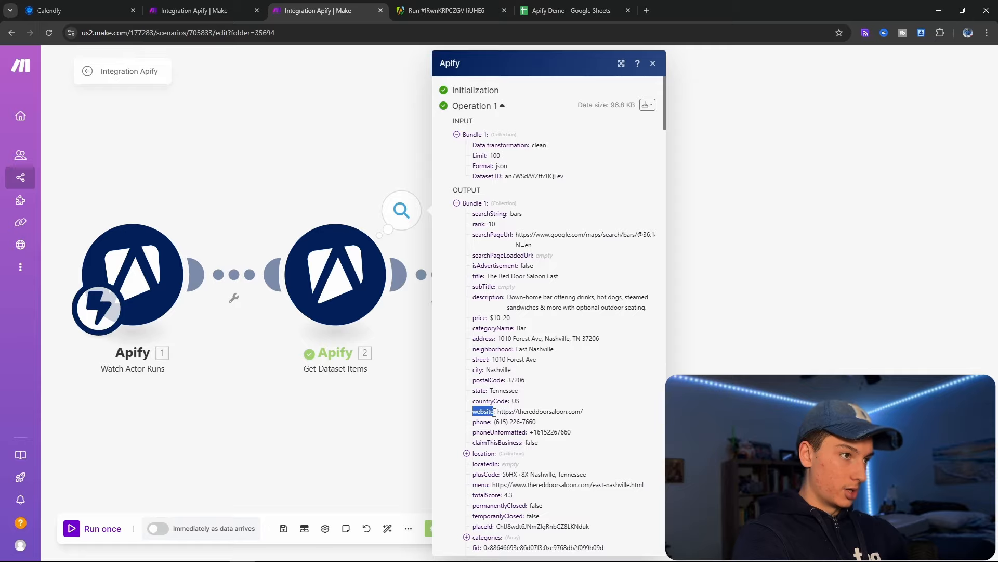
key("ctrl+minus")
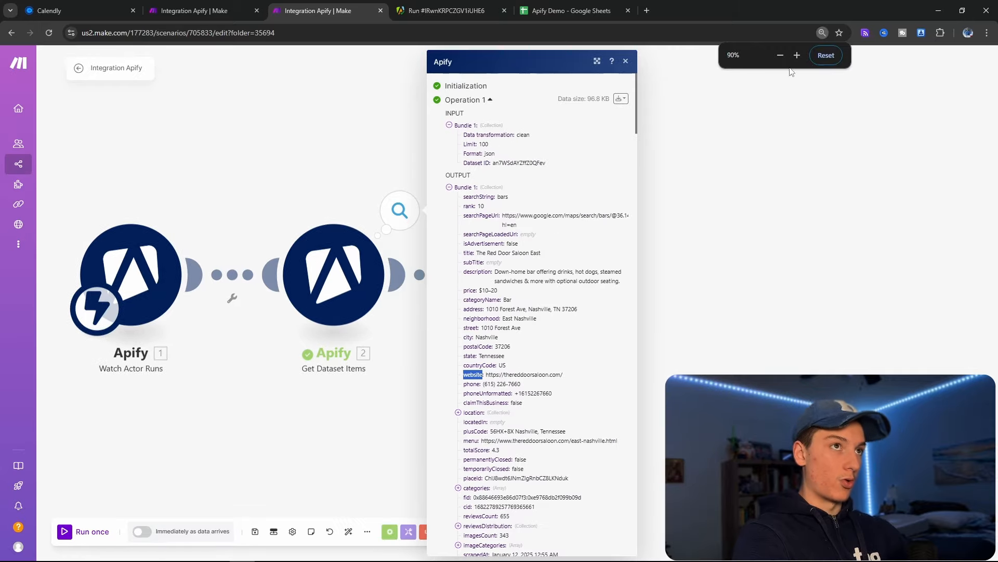
left_click(543, 10)
left_click(260, 137)
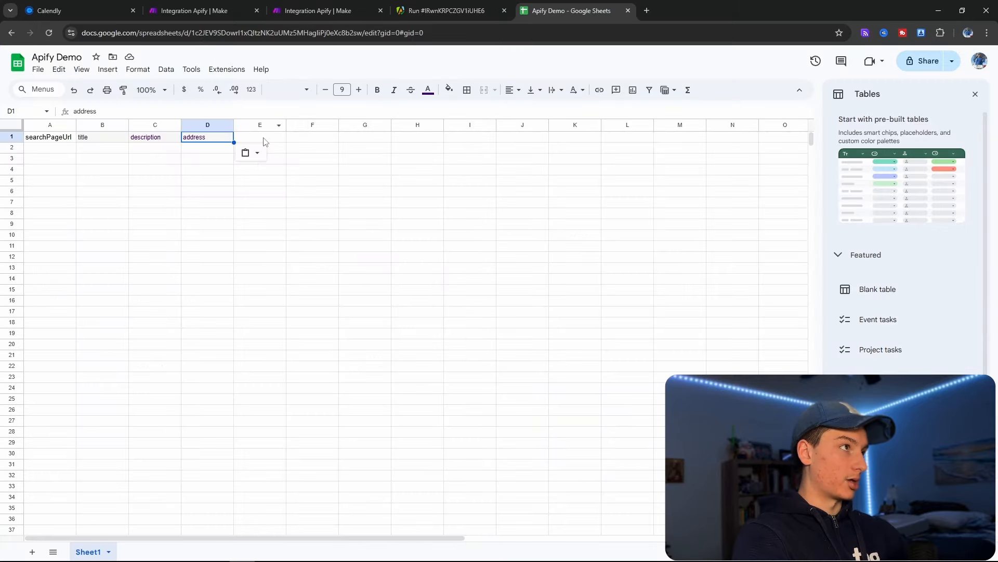
key("ctrl+v")
- Copy the phone field name from output Bundle 1 into cell F1 as the sixth column header
left_click(312, 11)
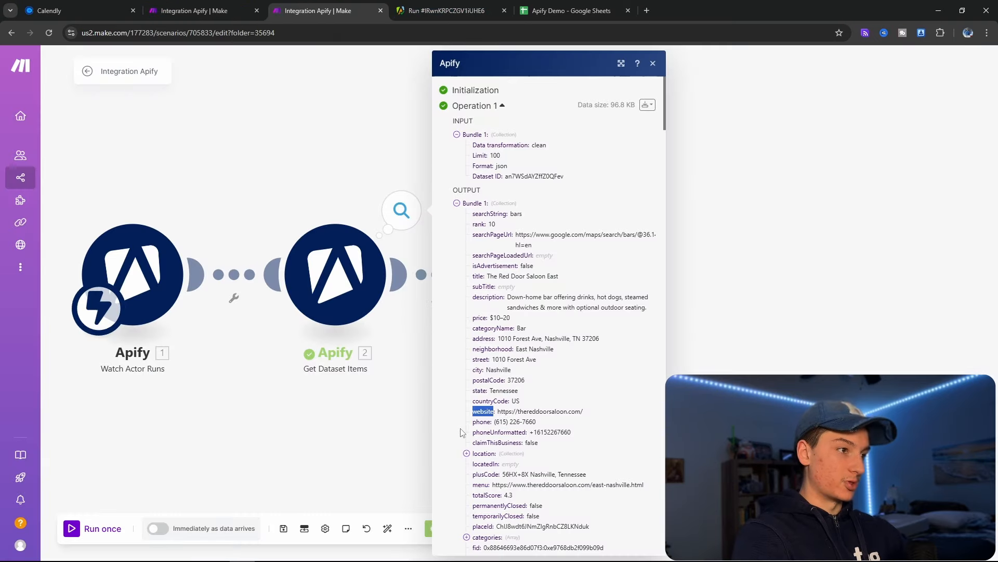
left_click_drag(473, 421, 491, 422)
key("ctrl+c")
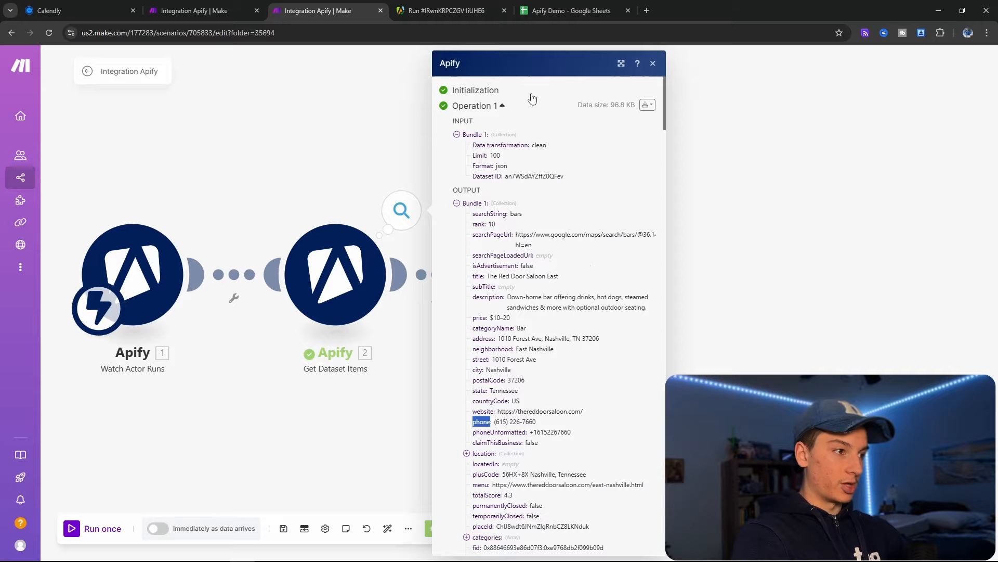
left_click(567, 10)
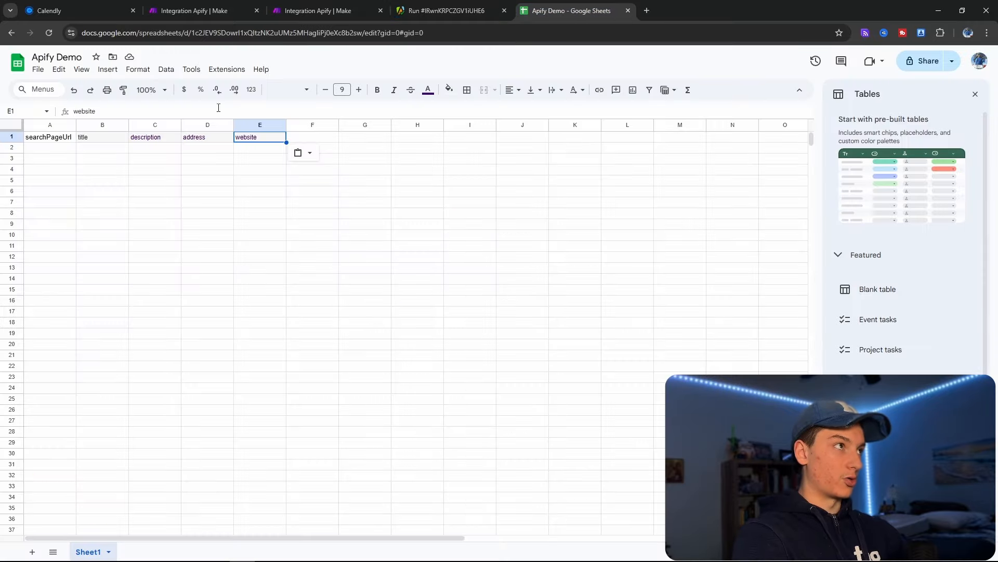
left_click(310, 138)
key("ctrl+v")
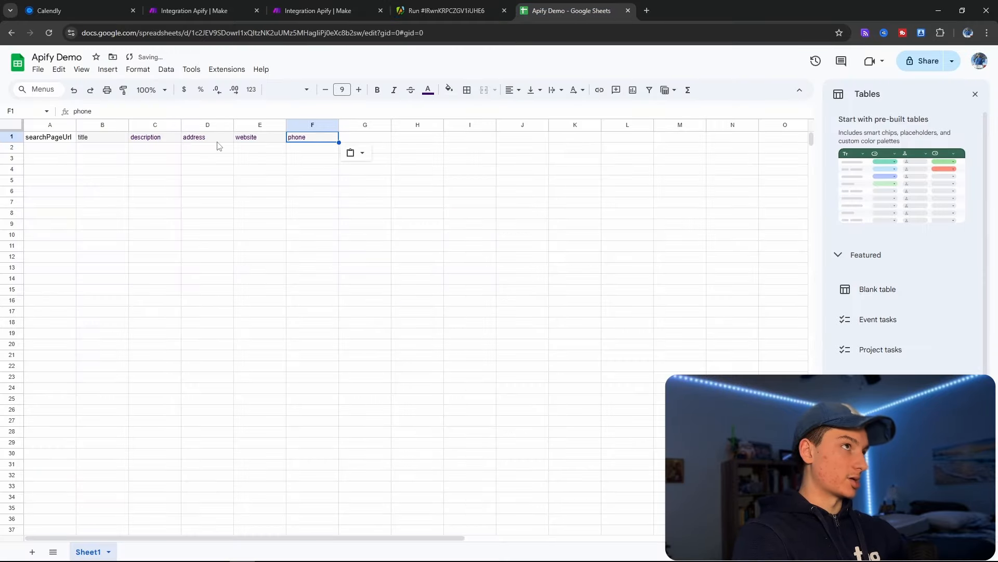
- Reopen the Add a Row module in Make, reload the Apify Demo spreadsheet and choose Sheet1 as the sheet
left_click(305, 4)
left_click(863, 206)
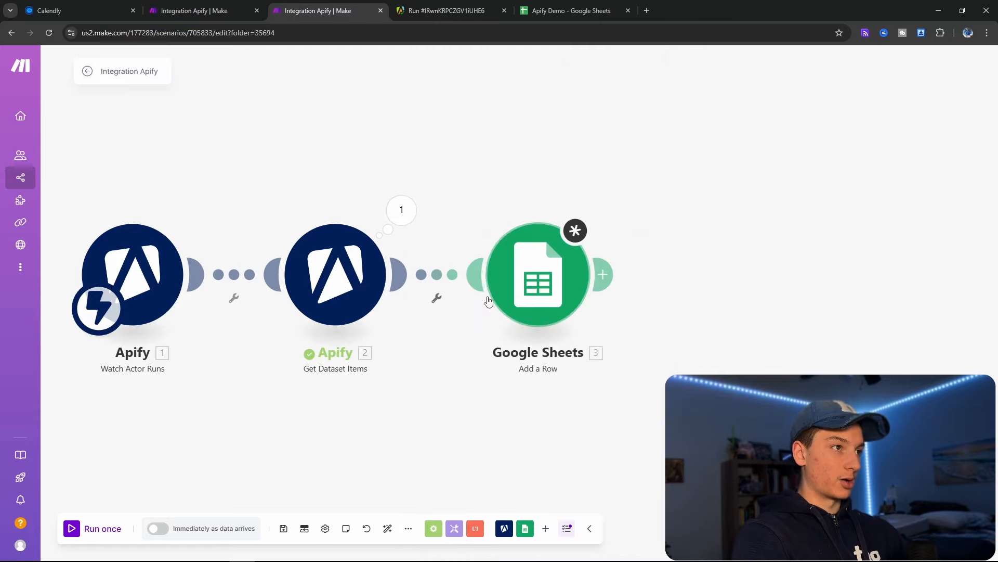
left_click(489, 301)
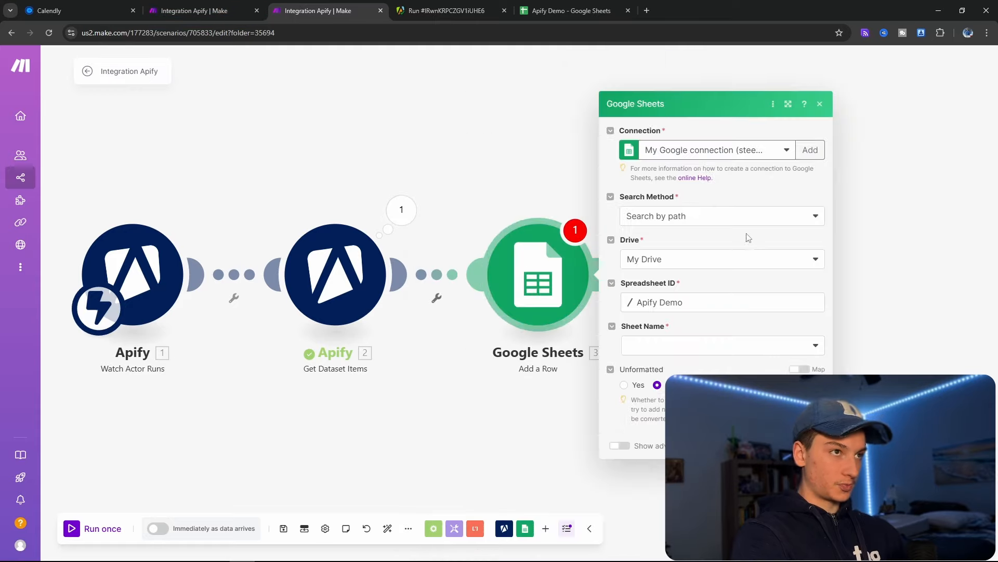
left_click(689, 264)
left_click(780, 266)
left_click(676, 303)
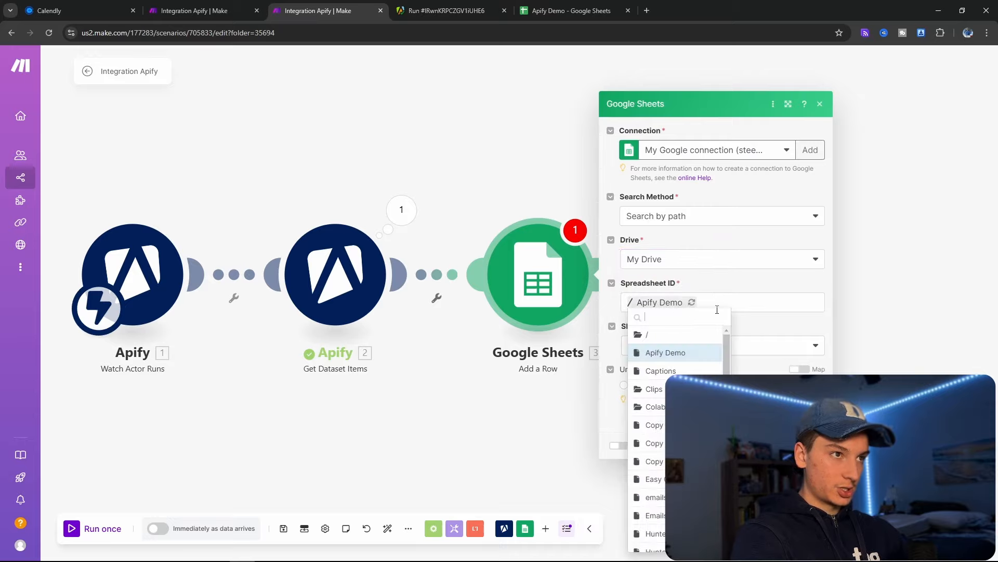
left_click(692, 304)
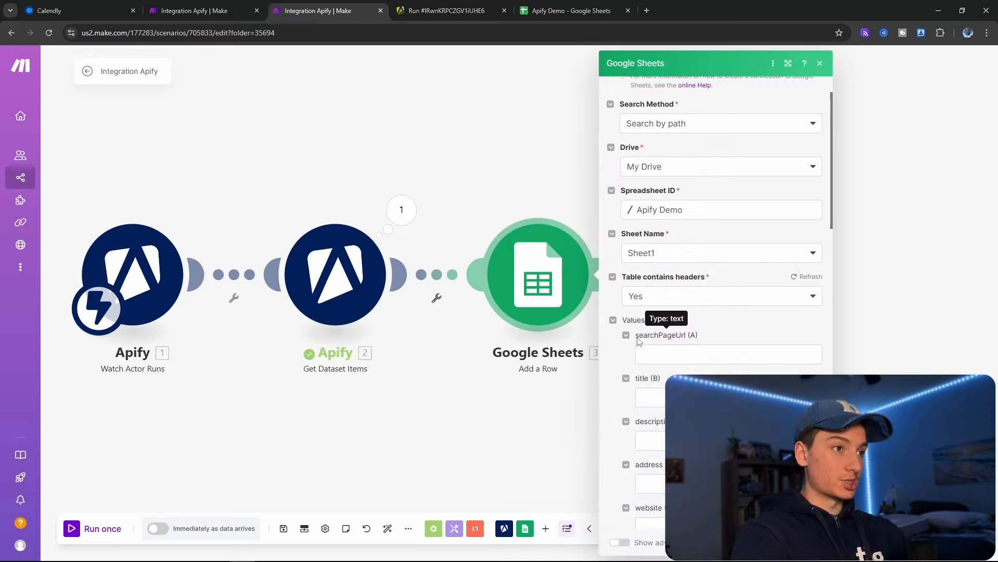
- Compare the Add a Row value fields in Make with the header row of the Apify Demo spreadsheet
left_click_drag(637, 337, 713, 269)
left_click(572, 11)
left_click(336, 10)
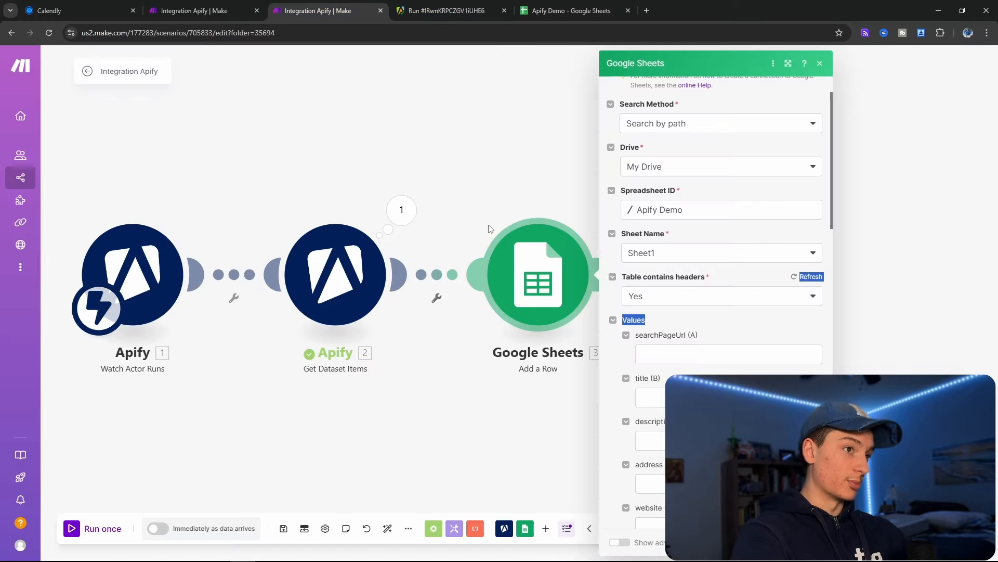
left_click(660, 358)
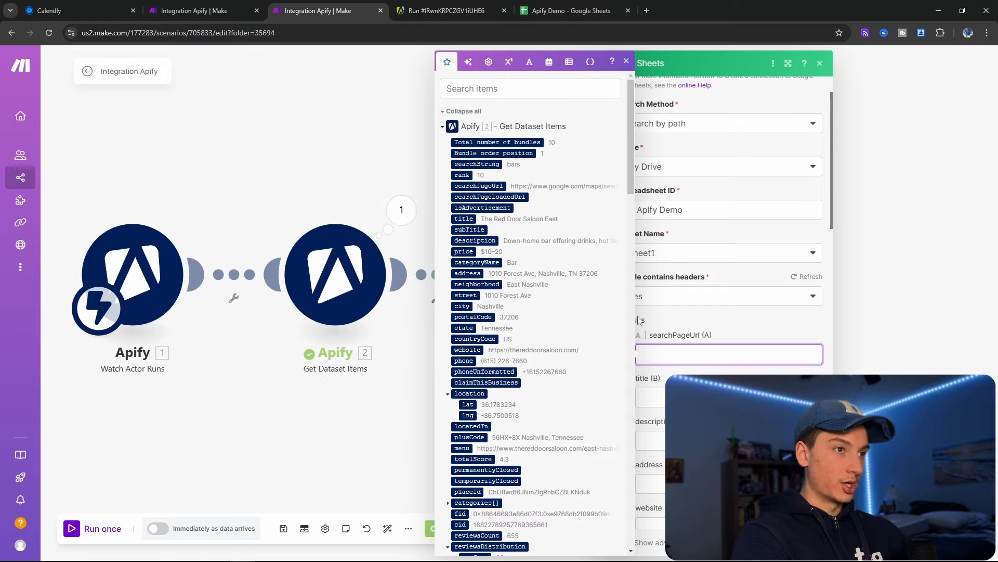
left_click(535, 12)
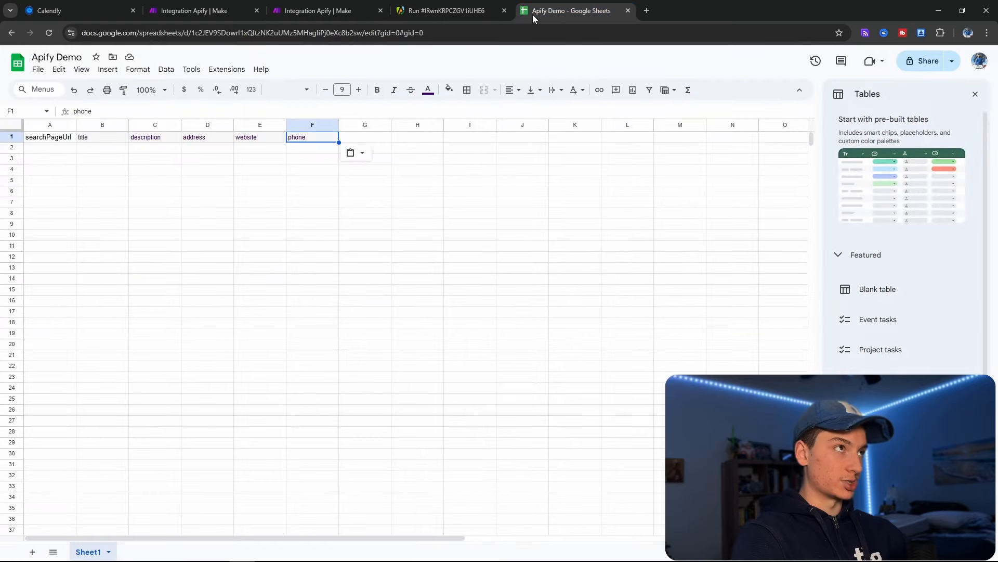
left_click(447, 10)
left_click(370, 11)
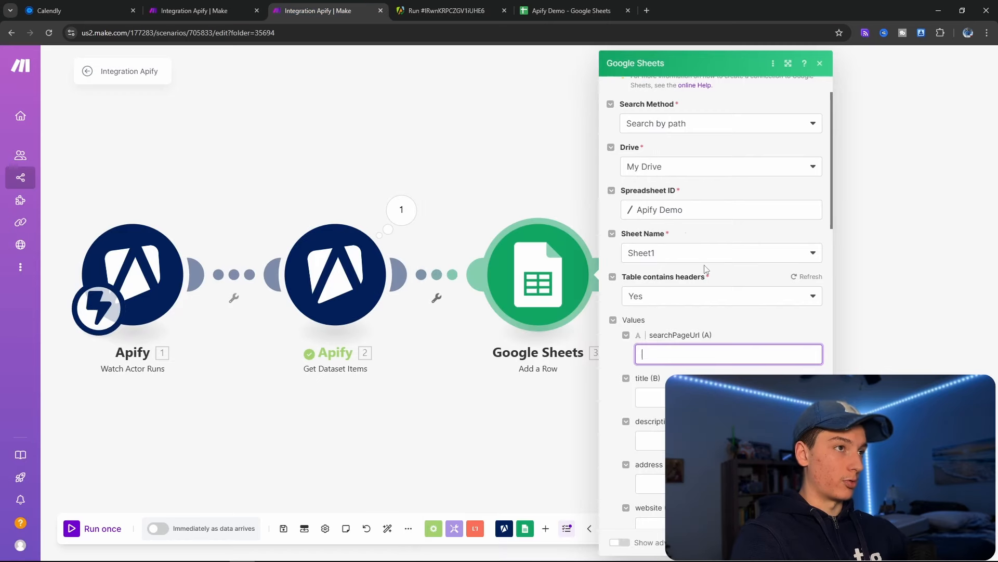
- Map the searchPageUrl, title and description values from Get Dataset Items to columns A, B and C of the Add a Row module
left_click(702, 359)
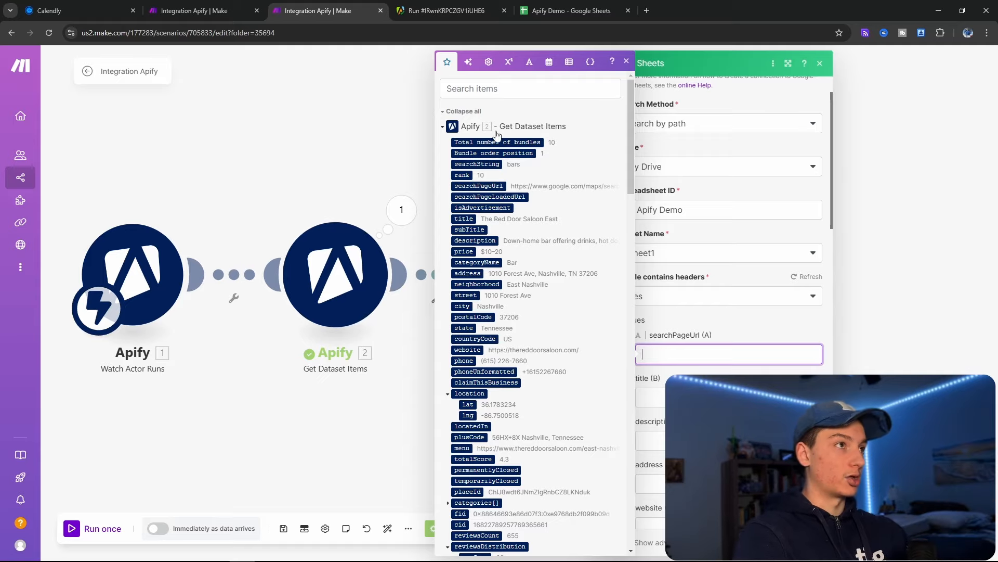
left_click(483, 188)
left_click(648, 393)
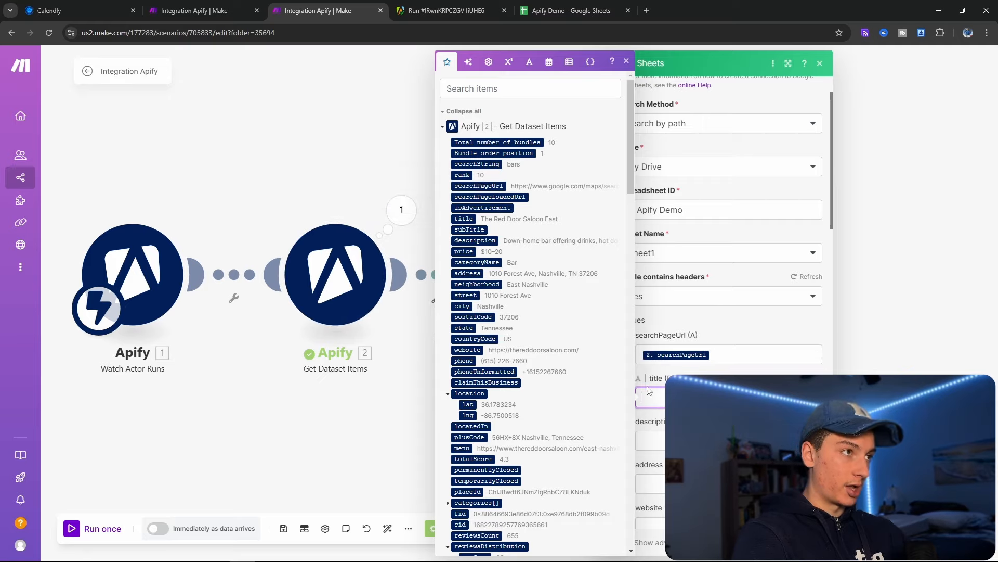
left_click(464, 219)
key("Tab")
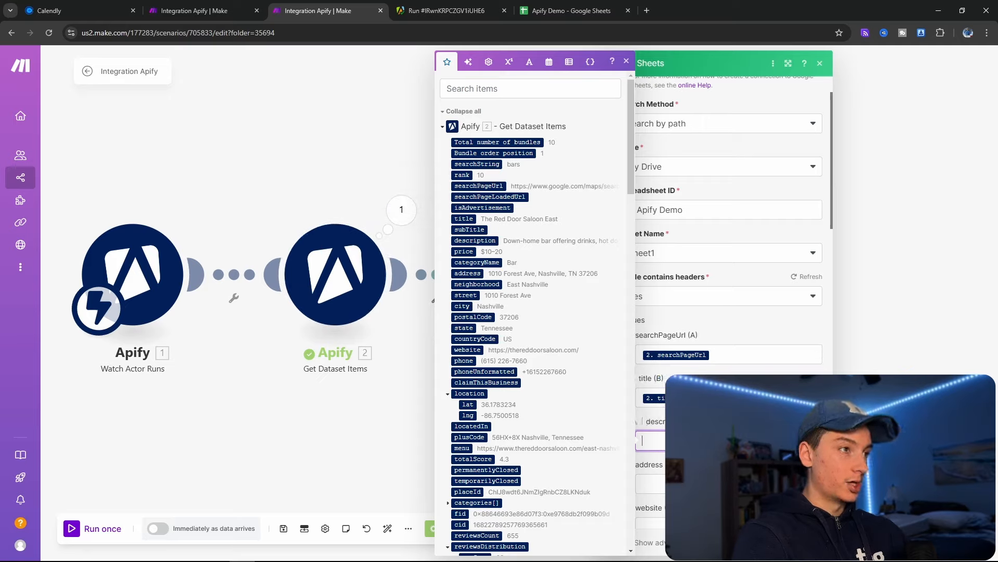
left_click(482, 241)
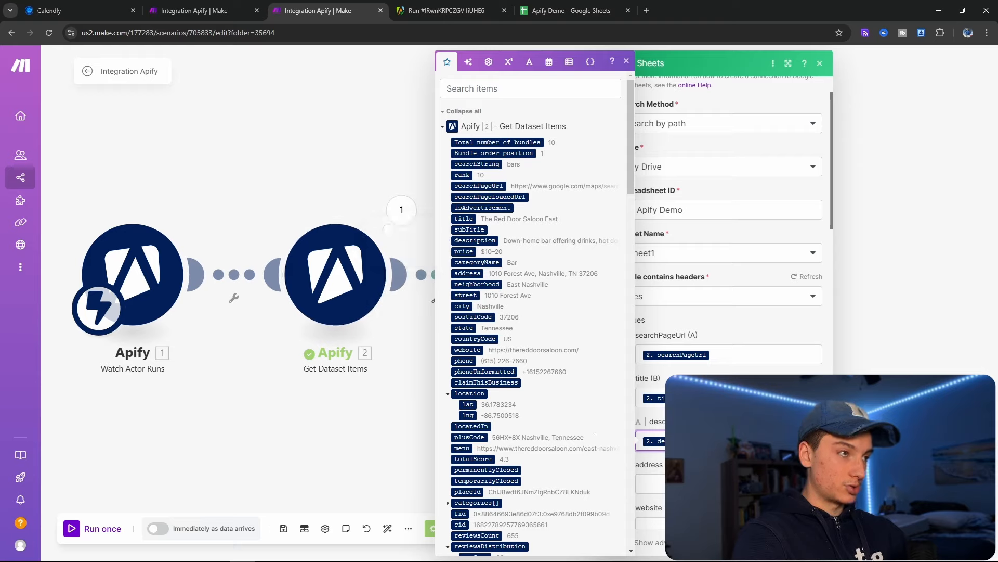
- Map the address, website and phone values from Get Dataset Items to their matching columns in the Add a Row module
key("Tab")
left_click(474, 273)
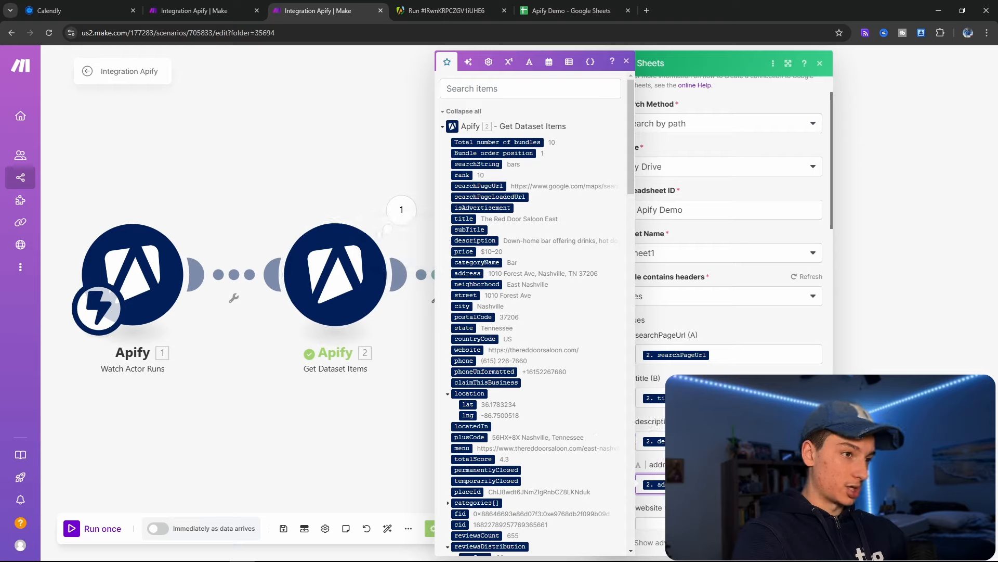
key("Tab")
left_click(469, 350)
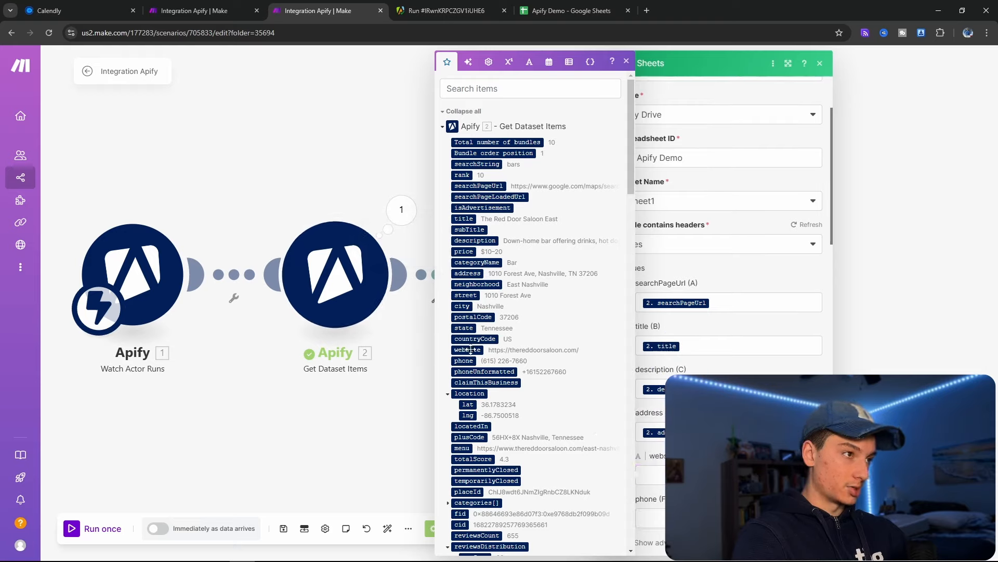
key("Tab")
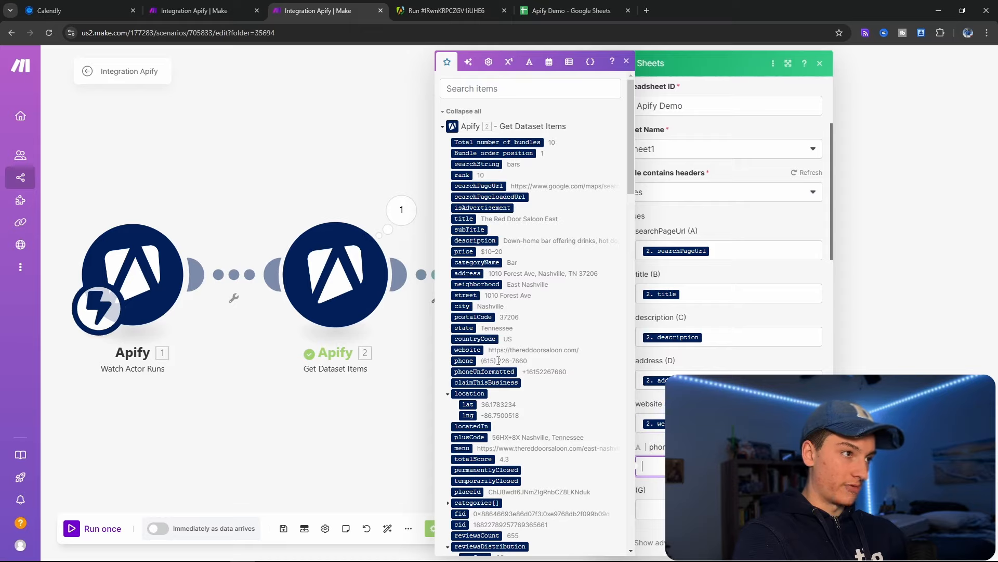
left_click(463, 361)
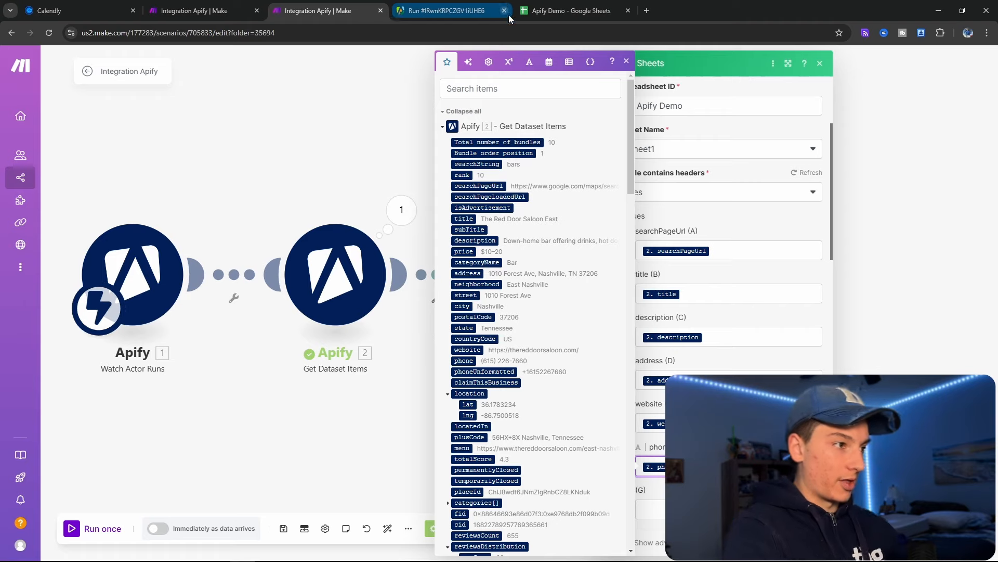
- Browse the other Apify data fields available for mapping and close the Add a Row settings
scroll(594, 430, "down", 1)
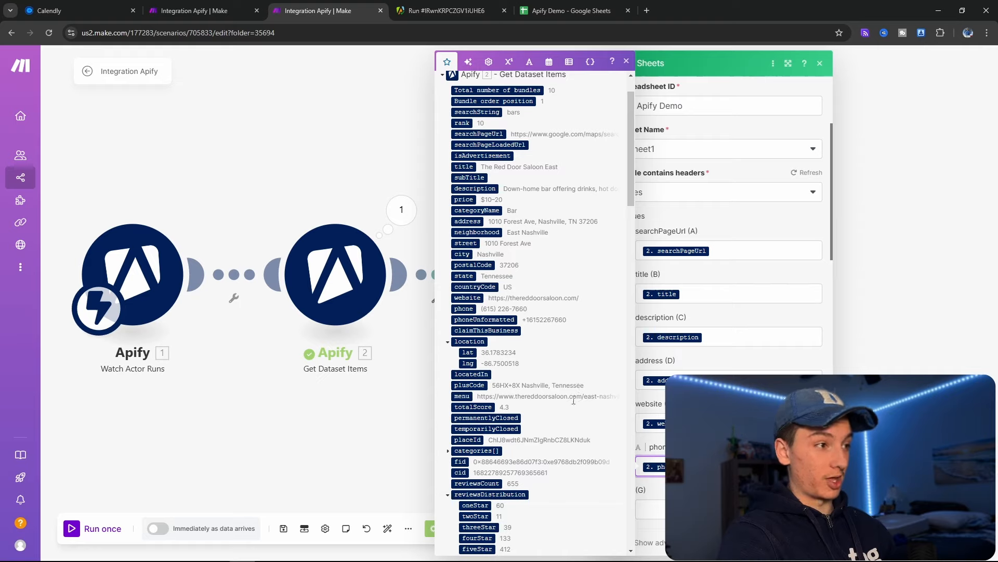
scroll(573, 399, "down", 6)
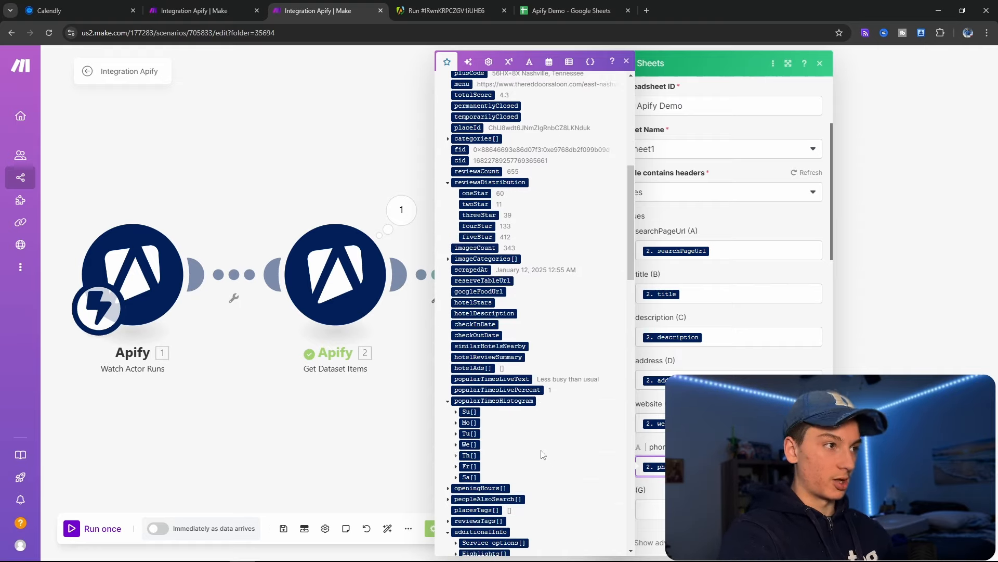
scroll(542, 447, "down", 7)
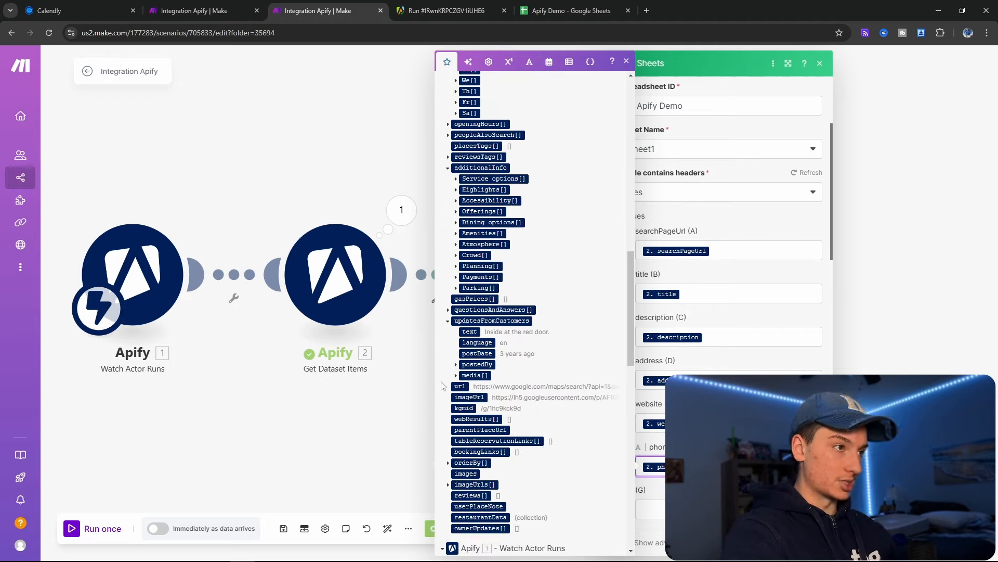
scroll(556, 489, "down", 2)
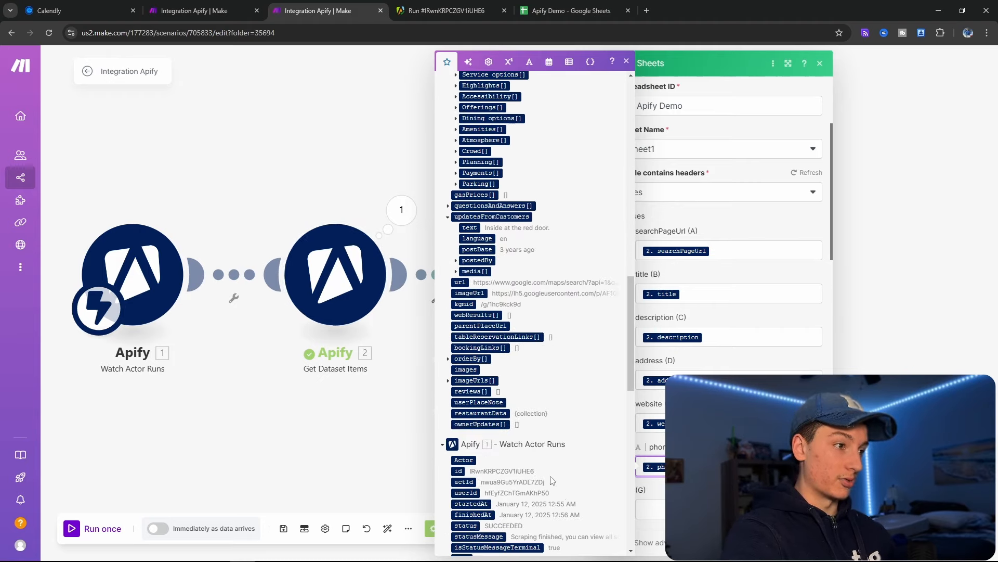
scroll(551, 479, "up", 12)
left_click(354, 395)
- Look over the Google Sheets module and the rows beneath the headers in the Apify Demo spreadsheet
left_click_drag(353, 383, 376, 364)
left_click_drag(450, 372, 494, 369)
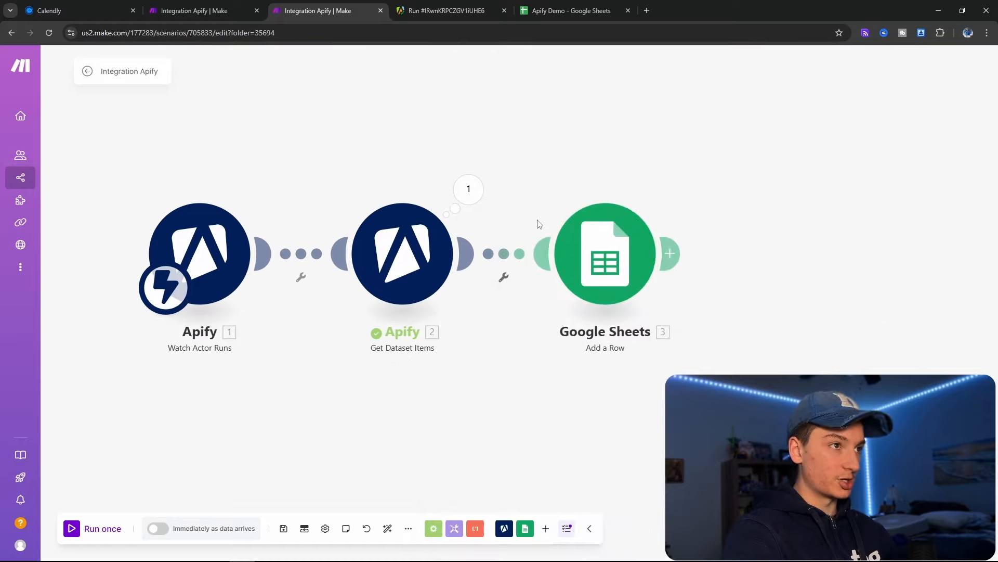
left_click(603, 247)
left_click(588, 397)
left_click_drag(569, 467, 578, 525)
left_click(569, 10)
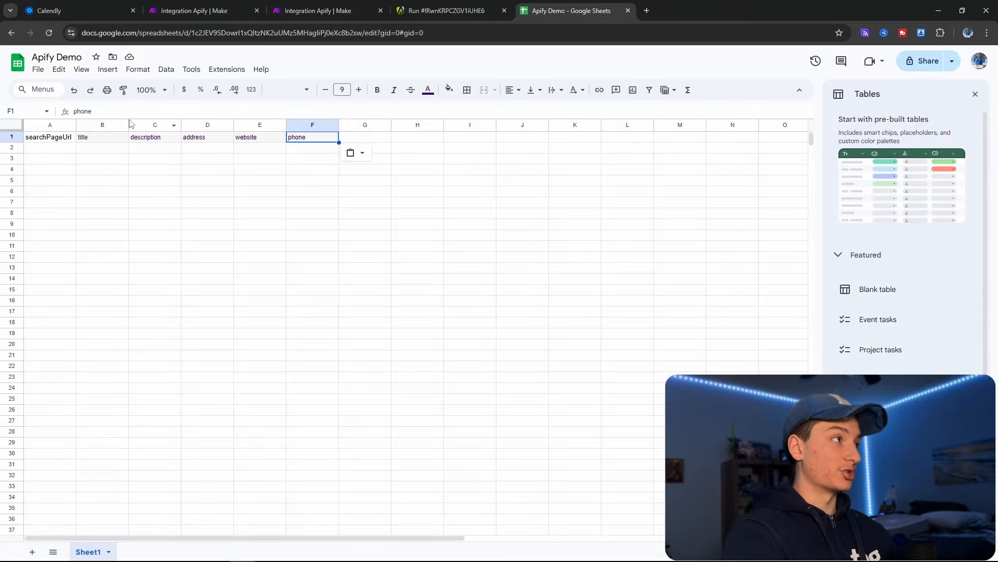
left_click_drag(51, 150, 307, 156)
left_click(307, 157)
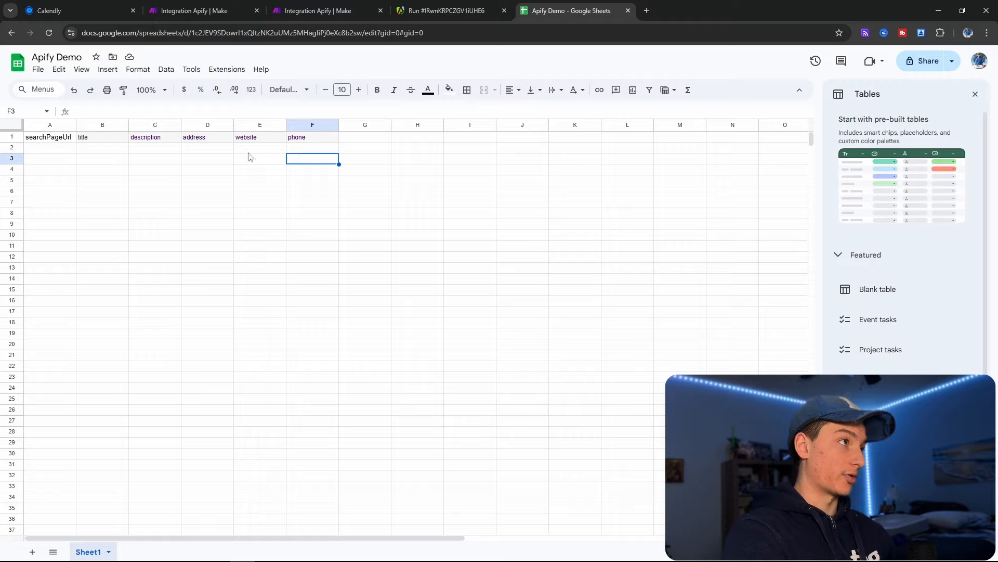
- Start a single run of the Watch Actor Runs scenario, and run only the Run an Actor module in the other Make scenario
left_click(431, 7)
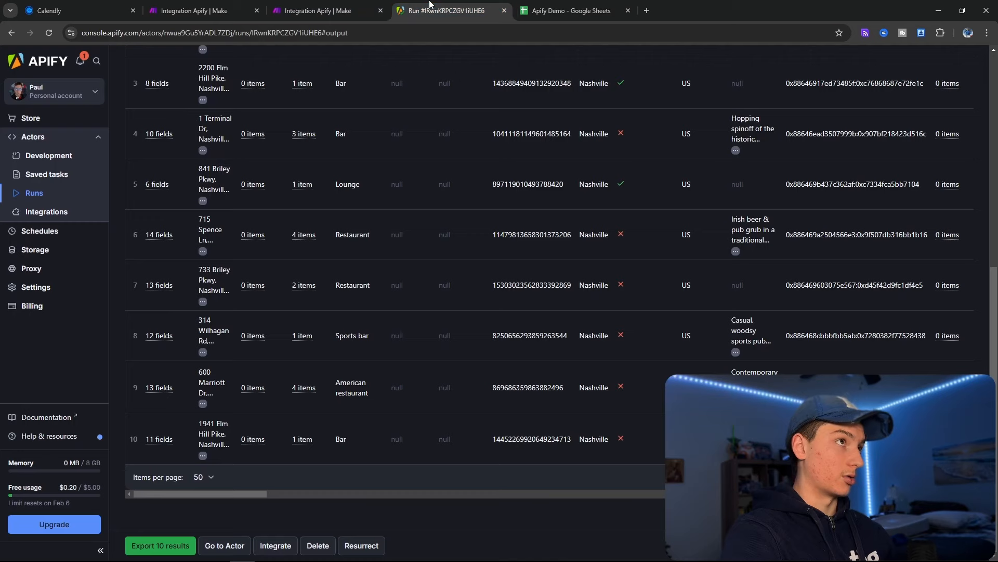
left_click(232, 5)
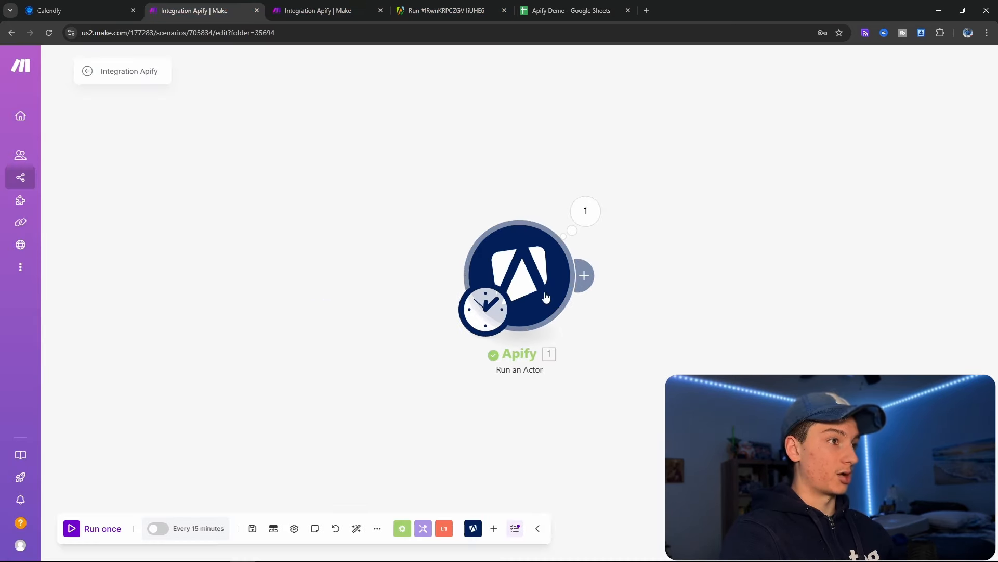
right_click(512, 245)
left_click(323, 11)
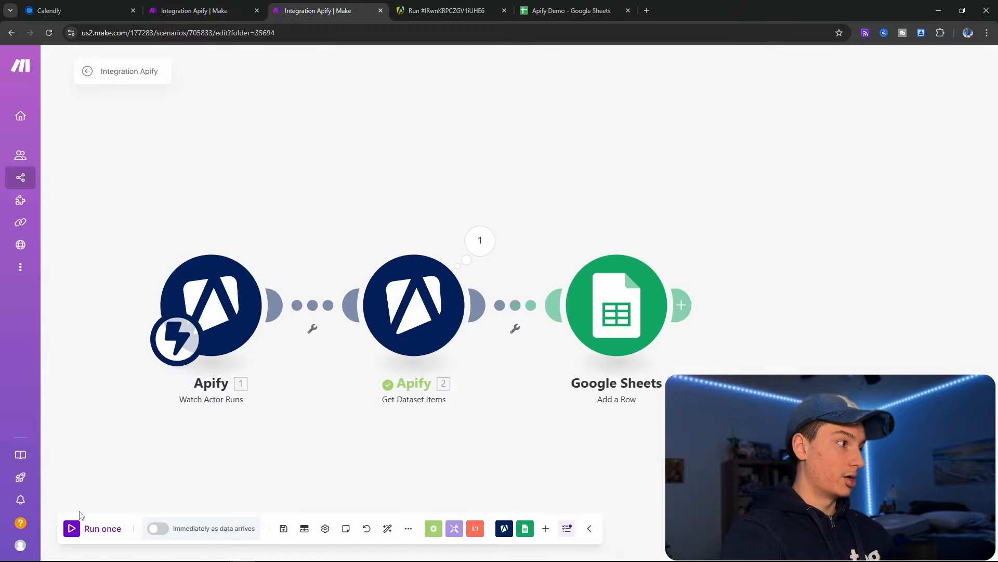
left_click(96, 529)
left_click(222, 7)
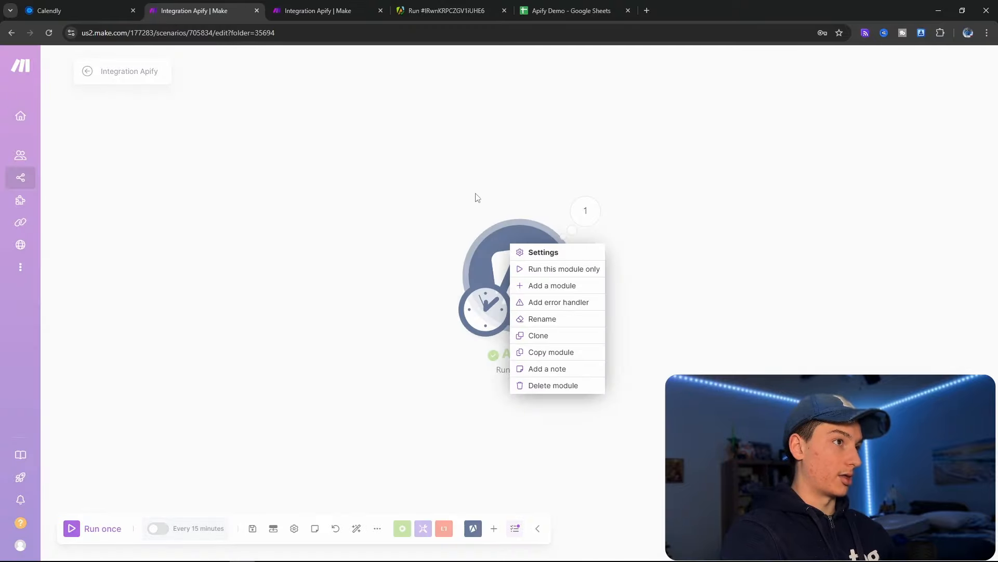
left_click(552, 270)
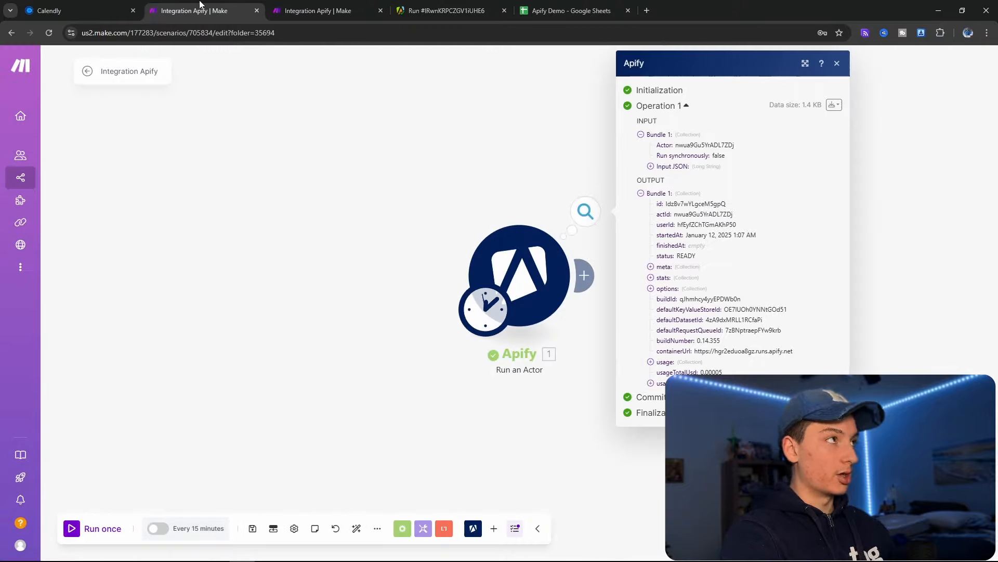
- Open the newly started Google Maps Scraper run in the Apify console and examine its scraped place rows
left_click(468, 10)
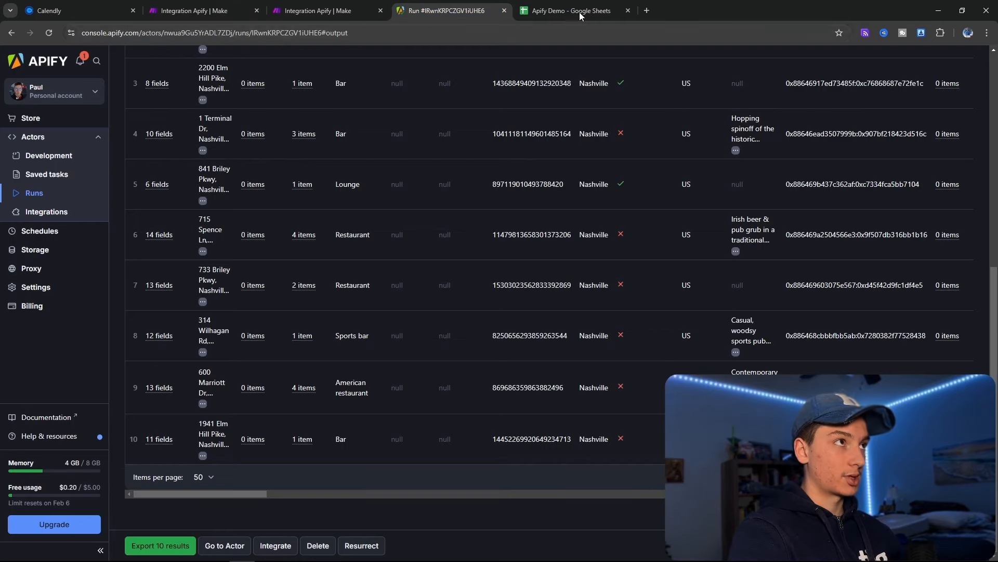
left_click(193, 10)
left_click(317, 11)
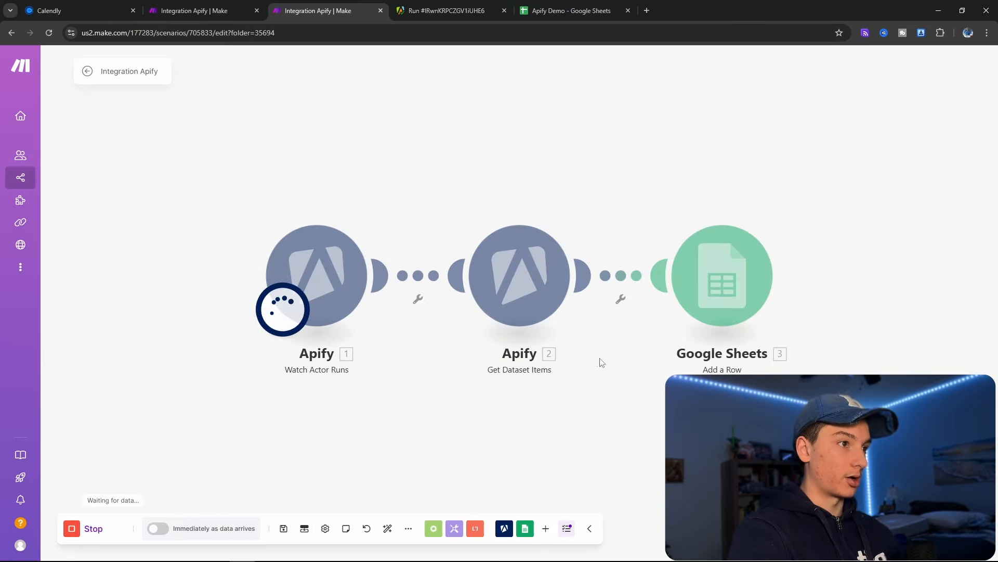
left_click(457, 10)
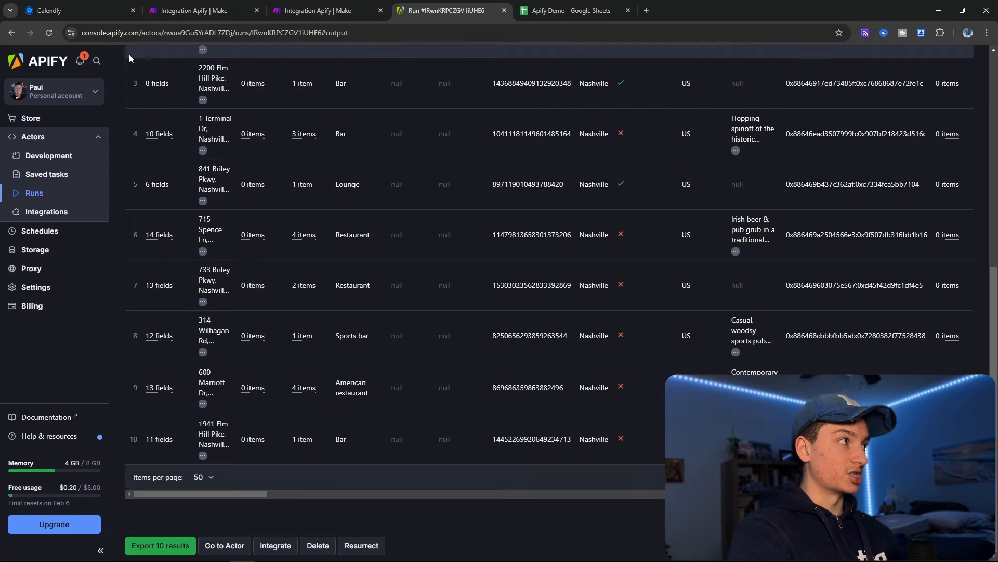
scroll(118, 177, "up", 8)
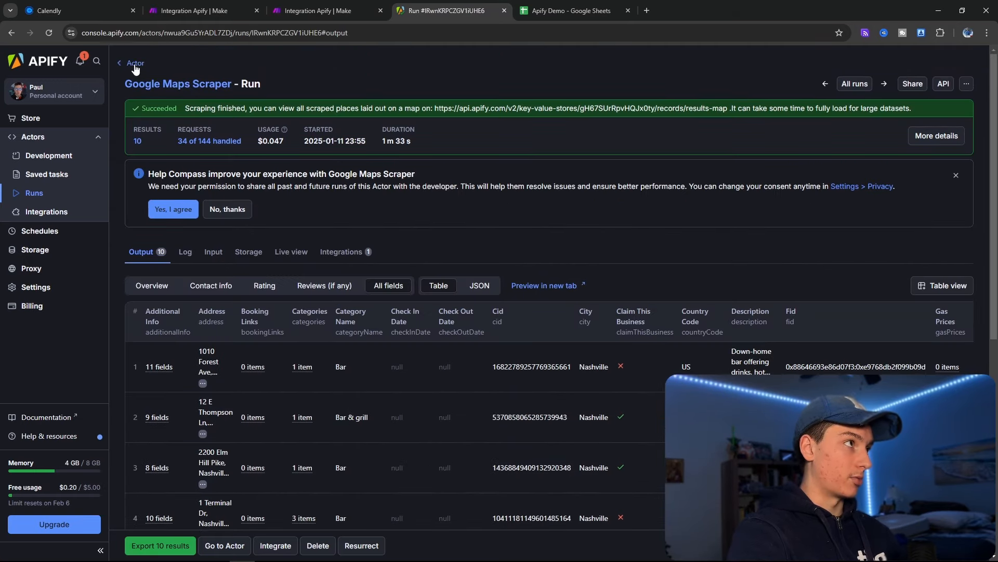
left_click(135, 64)
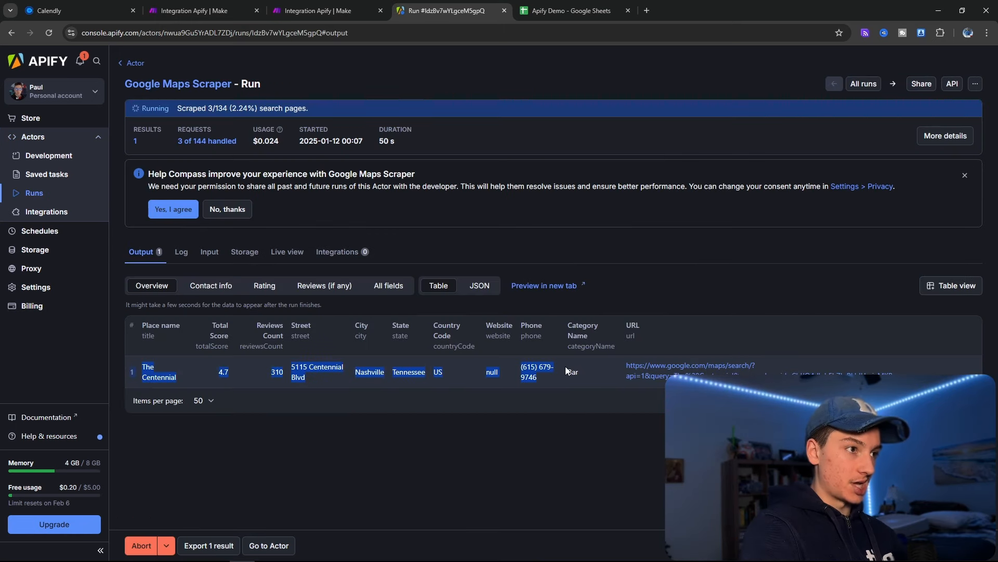
left_click(591, 365)
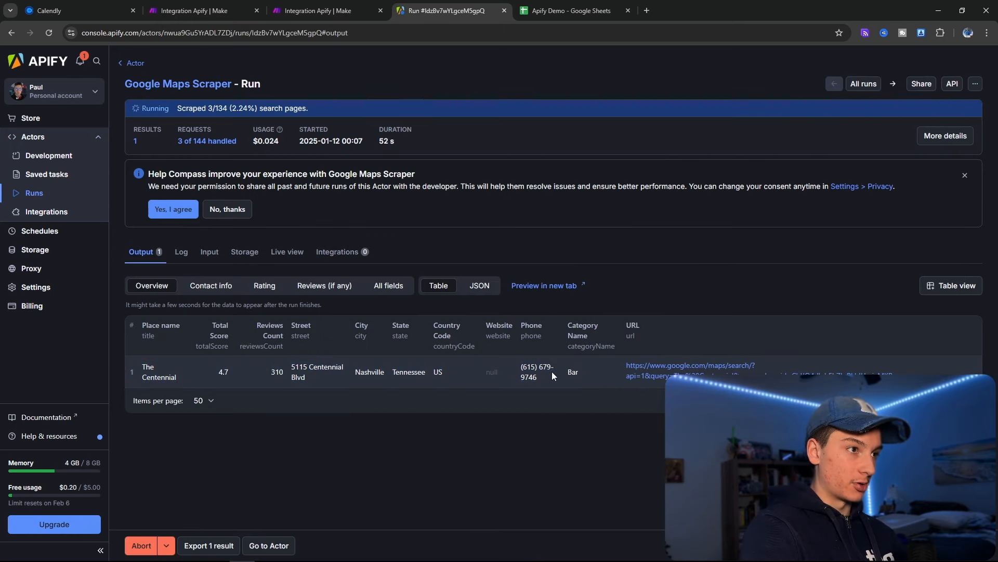
left_click_drag(541, 373, 507, 357)
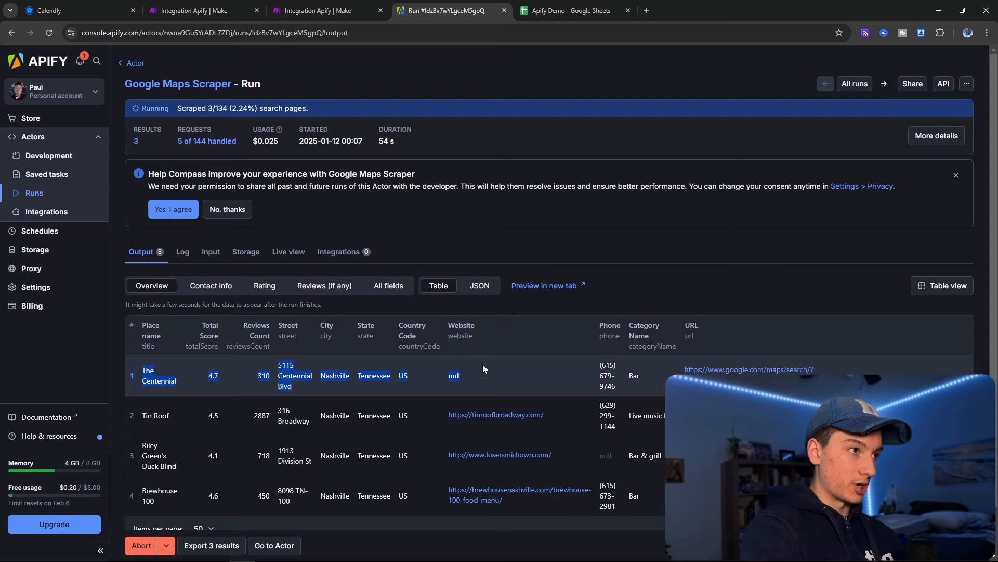
left_click(427, 371)
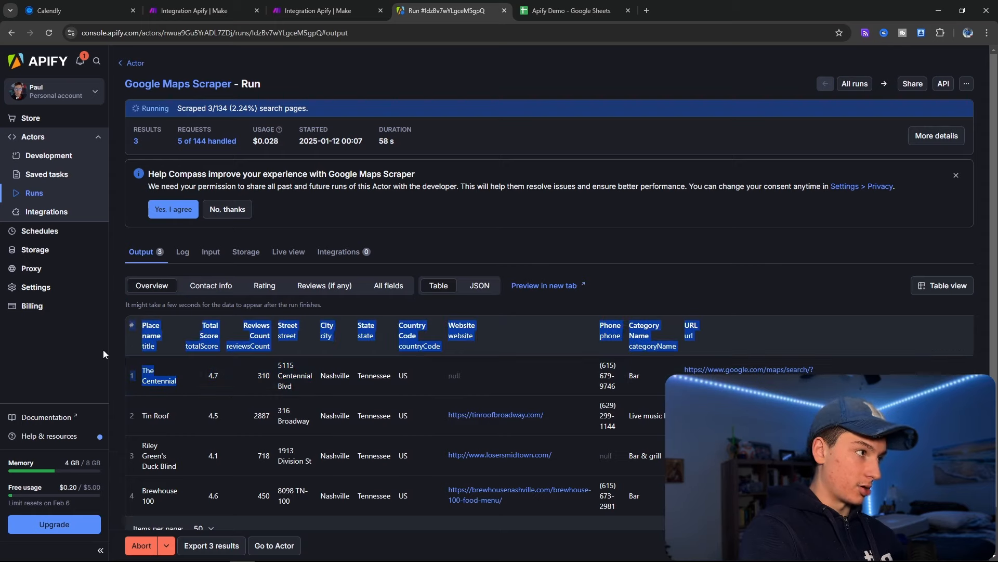
- Return to the Watch Actor Runs scenario in Make and inspect the output of the Get Dataset Items module
key("ctrl+shift+Tab")
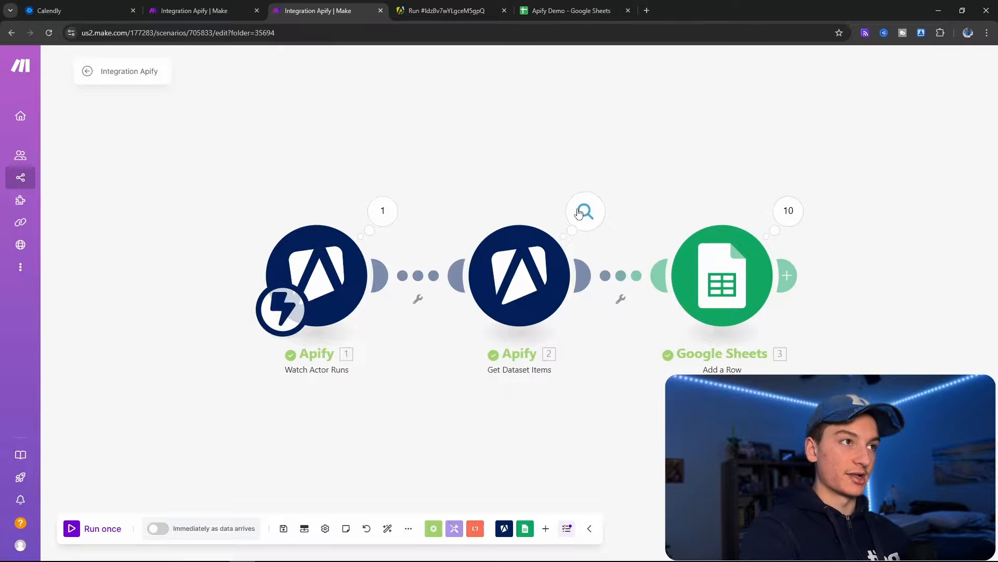
left_click(579, 213)
scroll(733, 312, "down", 10)
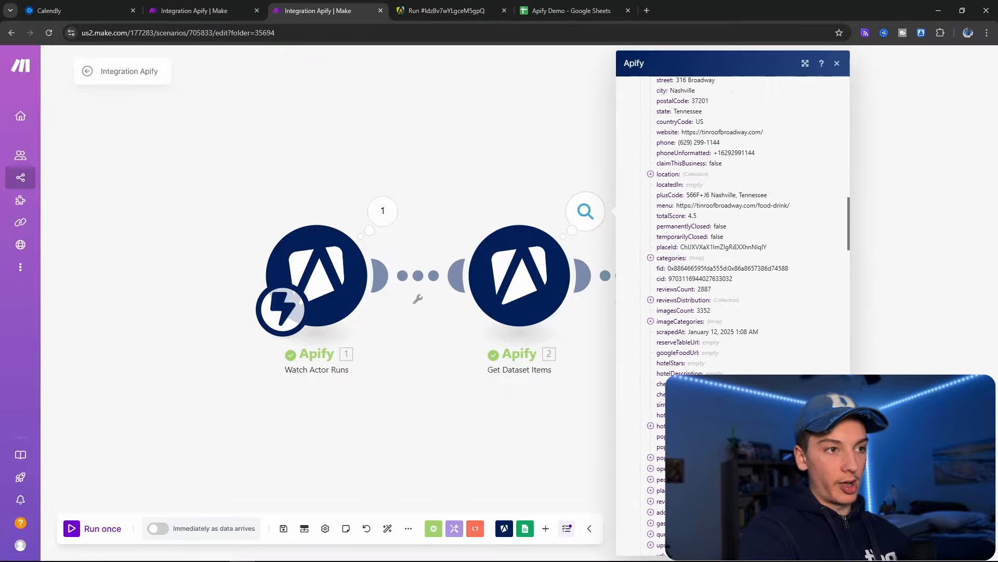
scroll(800, 380, "down", 20)
left_click(869, 271)
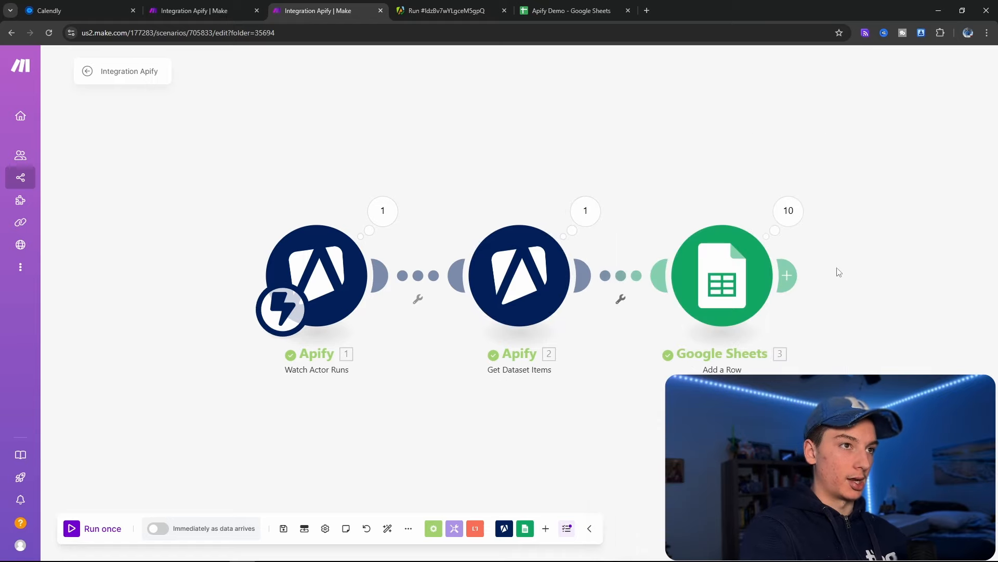
- Inspect the Google Sheets module's output, expanding the update details of Operation 10, and close it
left_click(786, 224)
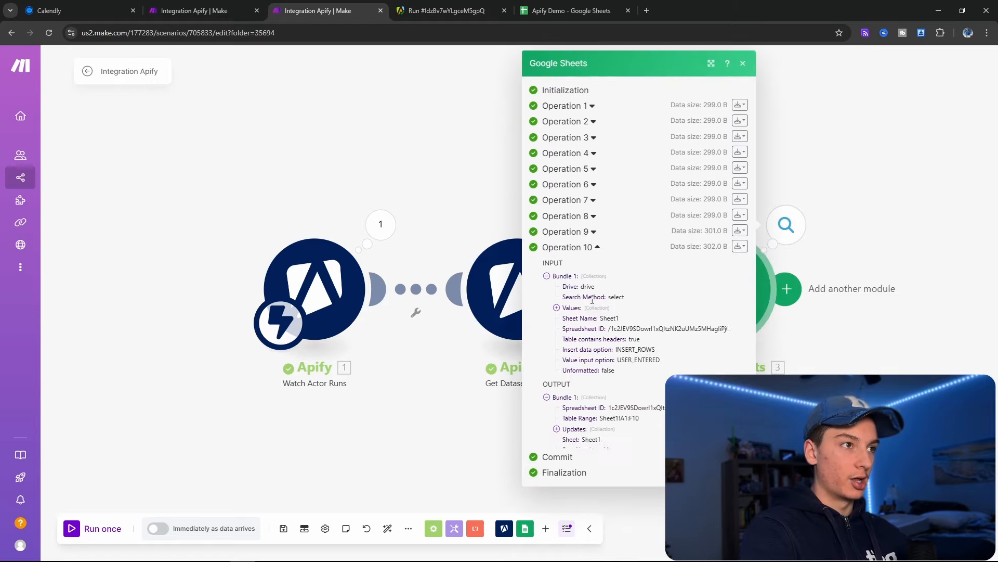
left_click(574, 428)
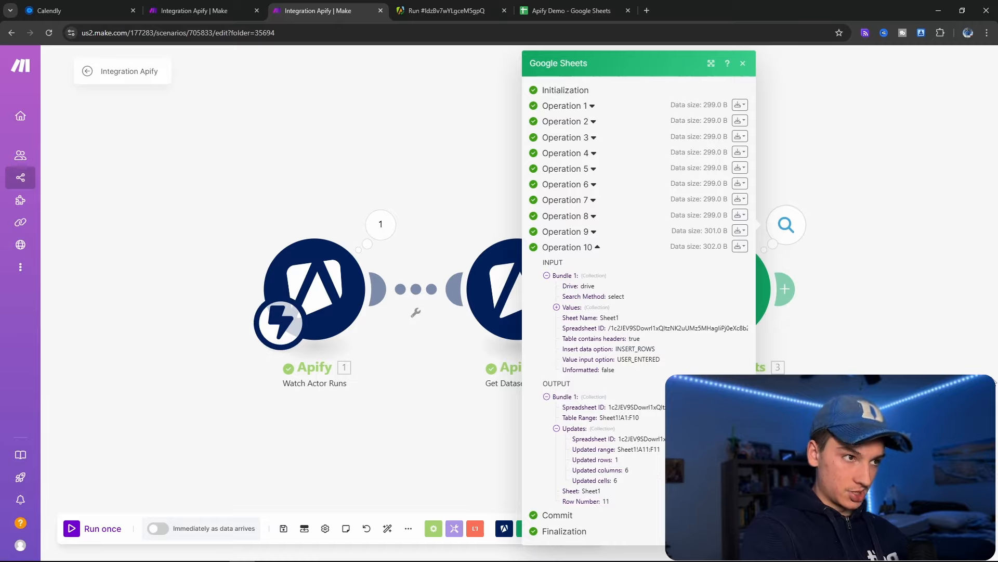
left_click(993, 380)
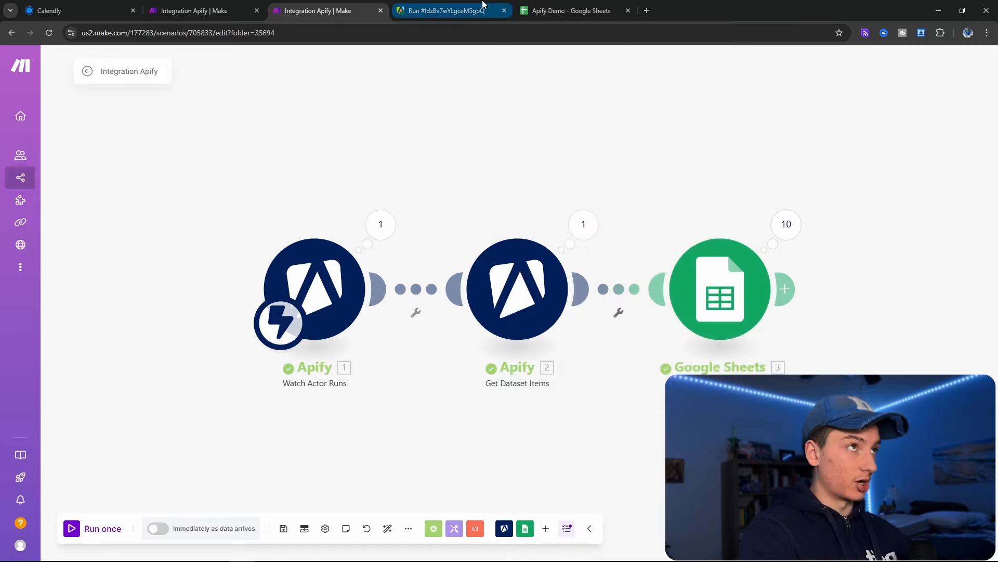
- Switch to the Apify Demo spreadsheet and look over the added bar rows, checking their address, website and phone columns
left_click(544, 6)
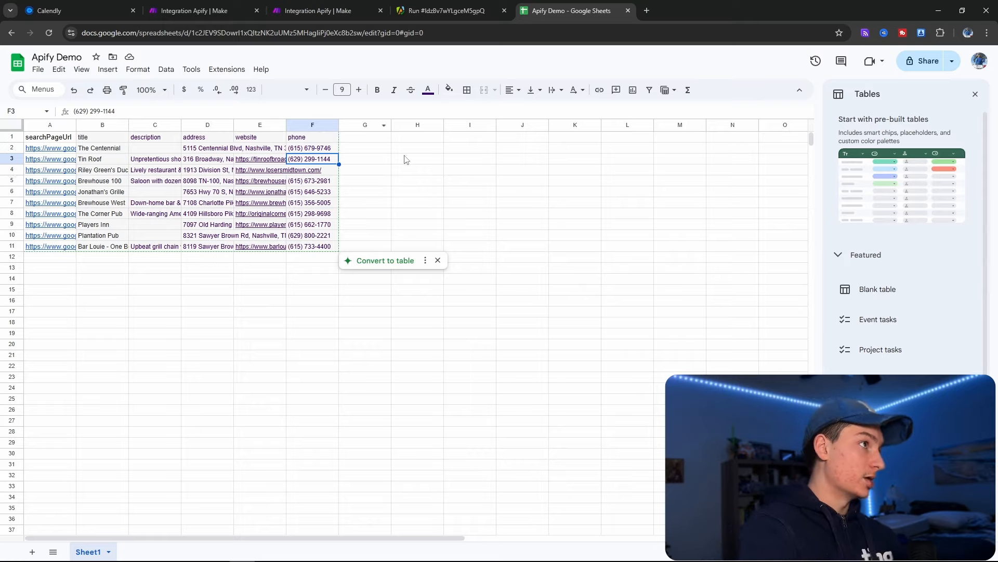
left_click(249, 149)
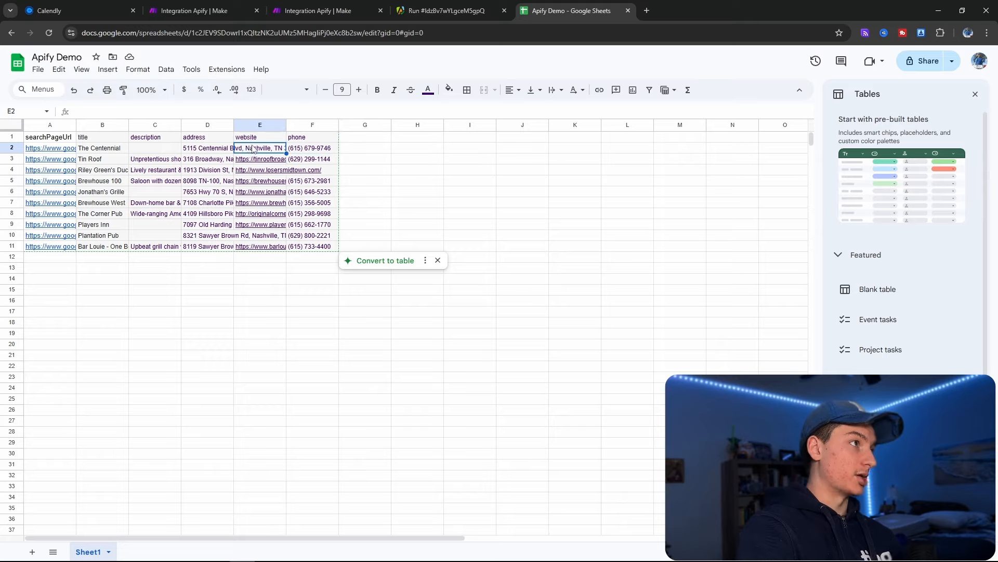
left_click(429, 151)
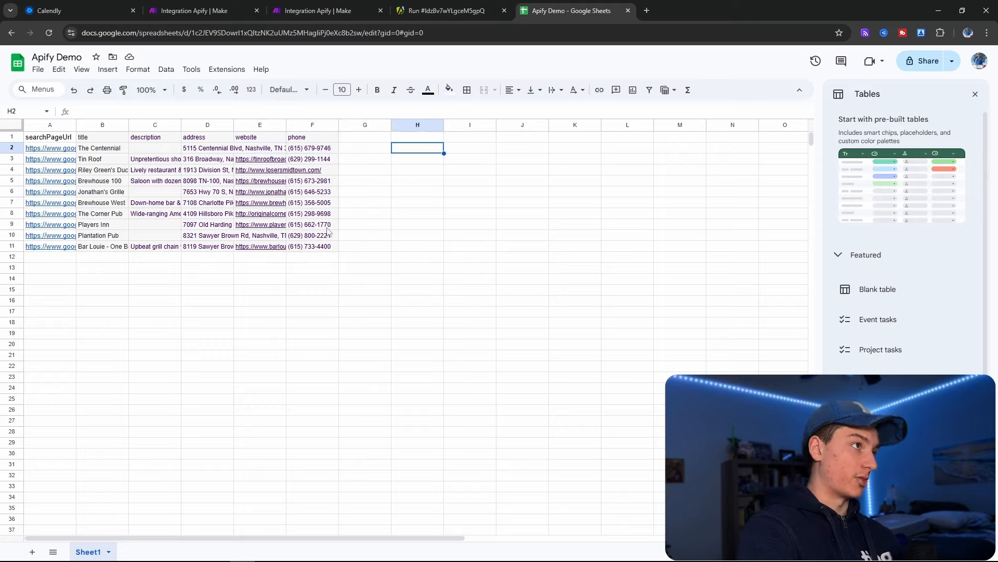
double_click(327, 170)
key("Tab")
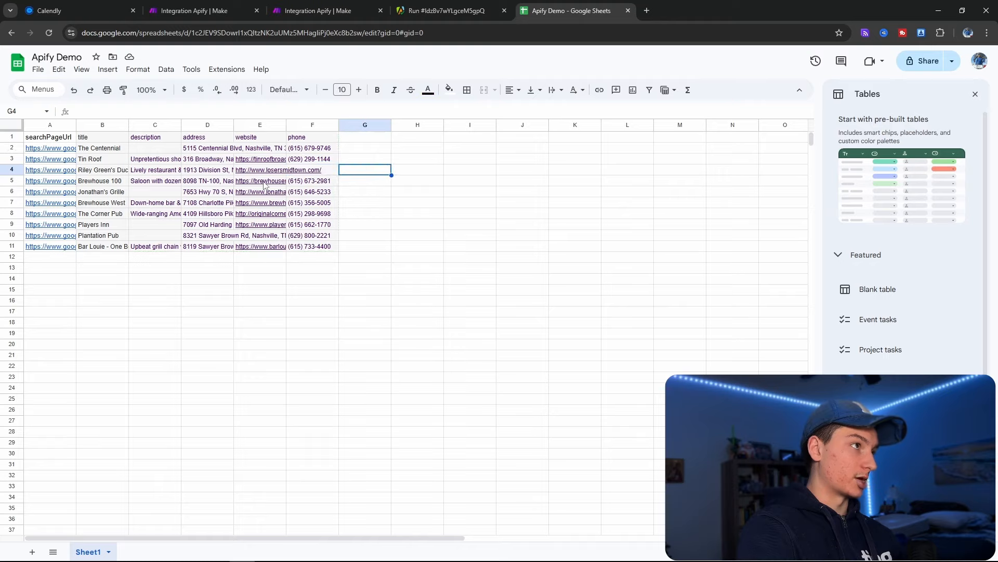
left_click_drag(260, 268, 207, 157)
left_click(305, 268)
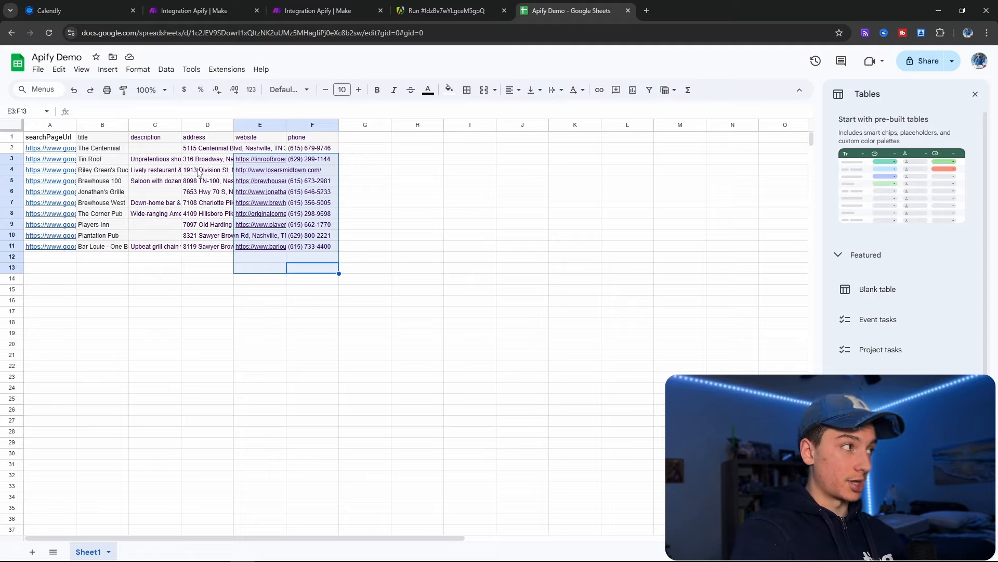
left_click_drag(231, 314, 225, 137)
left_click(335, 5)
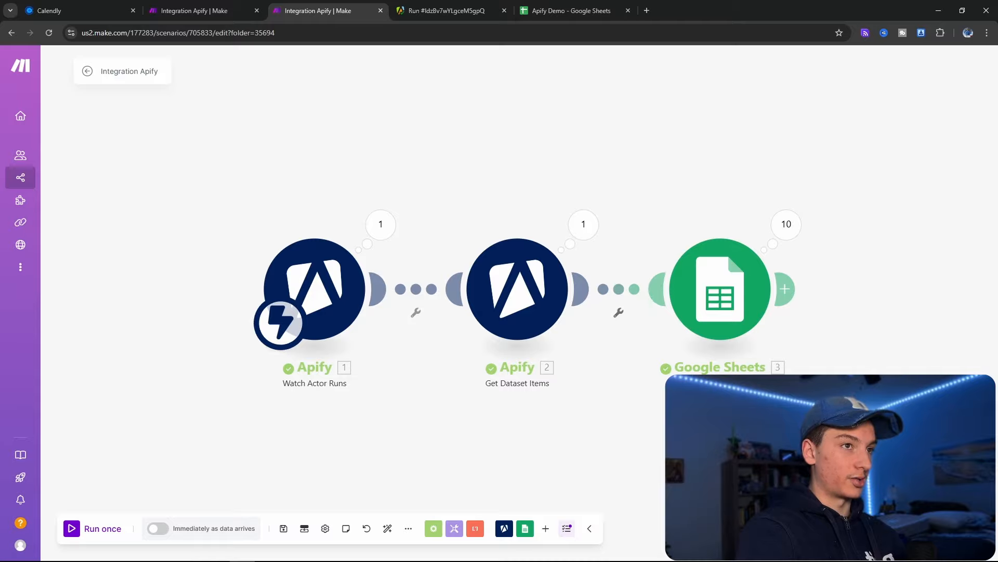
left_click_drag(796, 402, 645, 412)
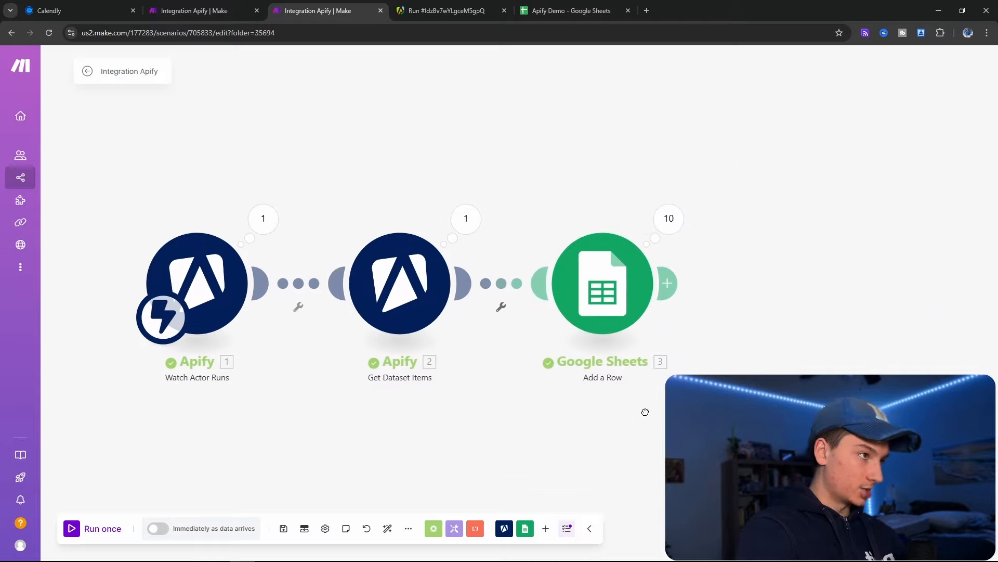
left_click_drag(405, 438, 464, 454)
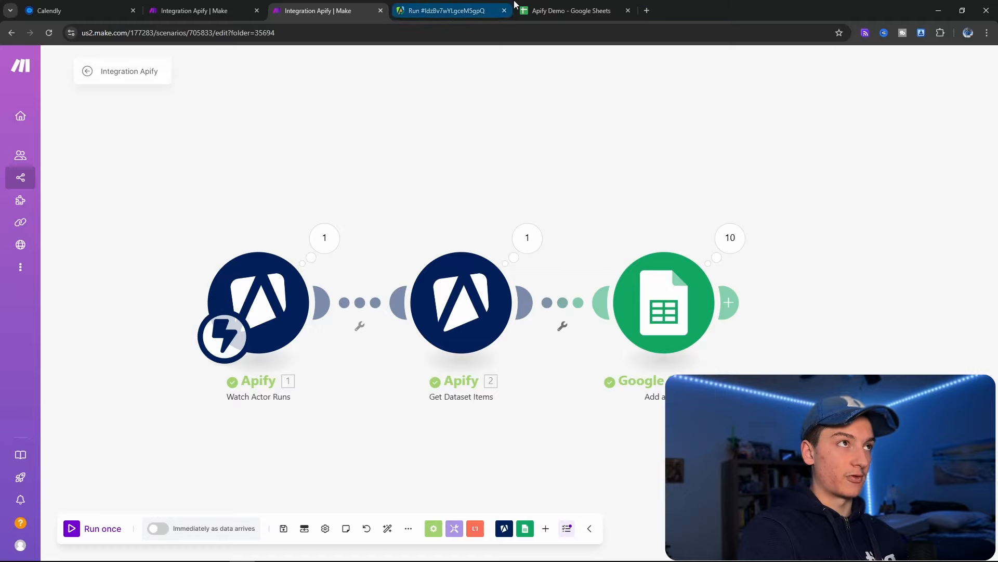
- Select and copy the range A2:G11 containing the scraped bar rows in the Apify Demo spreadsheet
left_click(541, 11)
left_click(65, 309)
left_click_drag(42, 256, 86, 143)
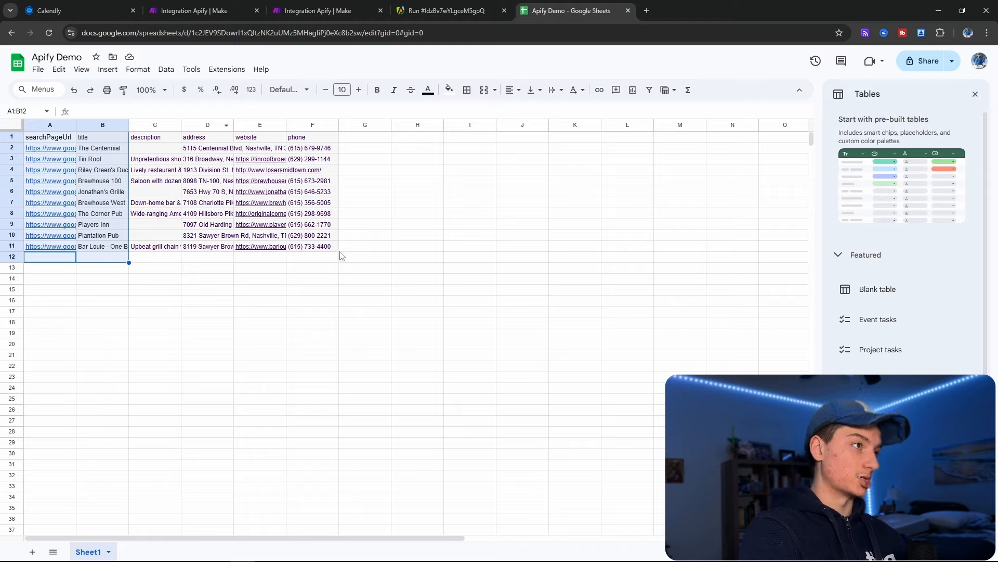
left_click_drag(342, 250, 43, 149)
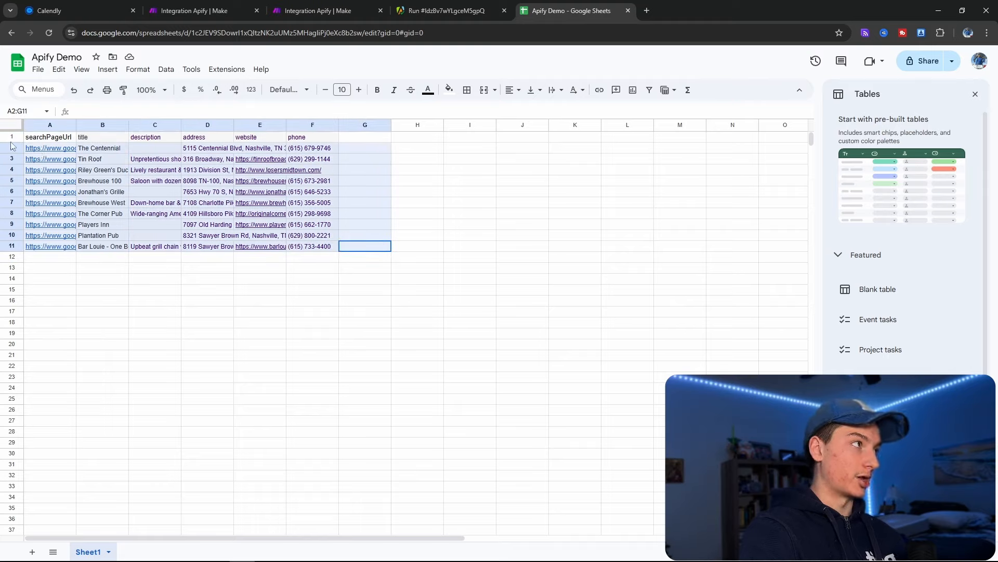
key("ctrl+c")
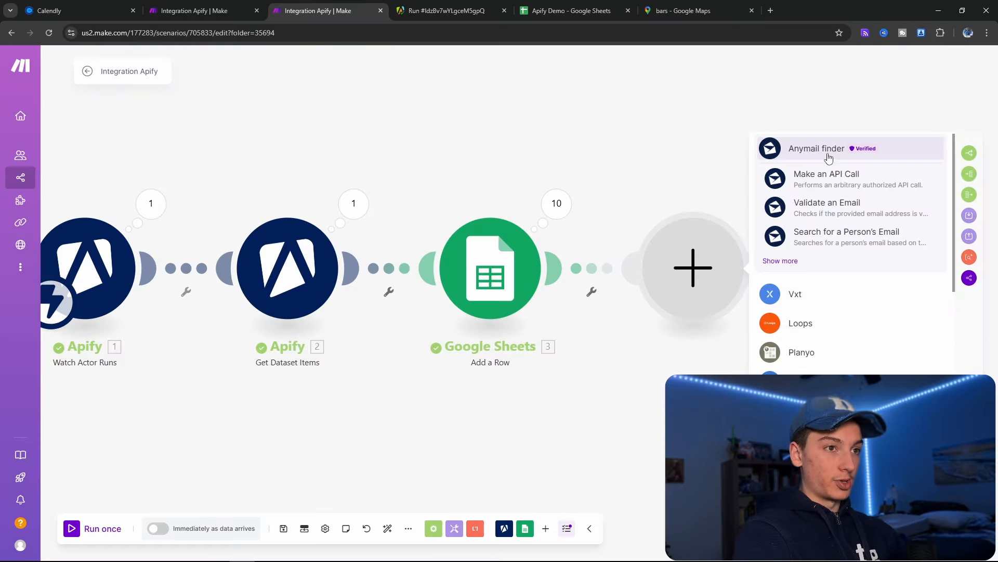
- In the Make scenario, look through the Anymail finder modules for the empty slot after Google Sheets and leave without adding one
left_click_drag(579, 464, 374, 432)
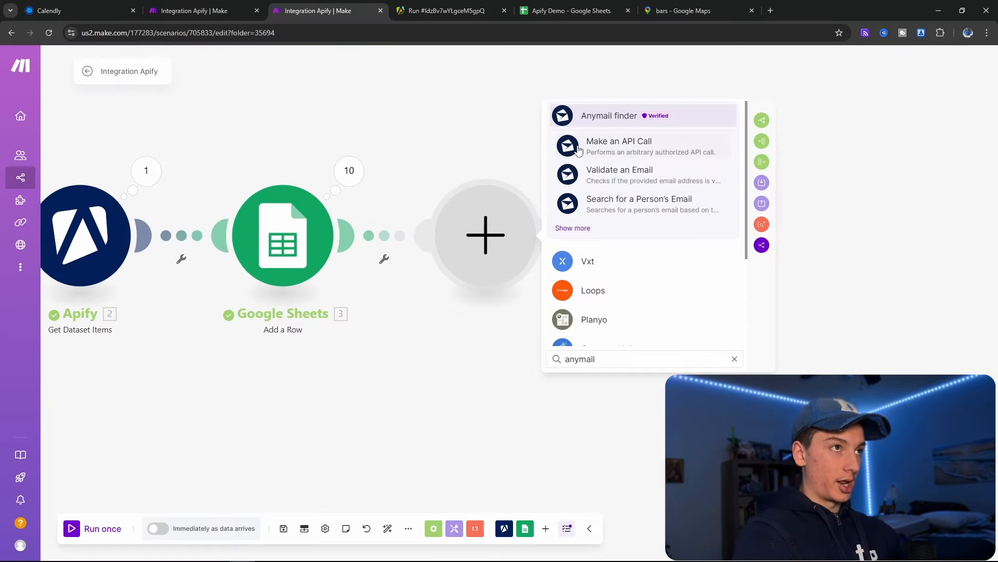
left_click(610, 127)
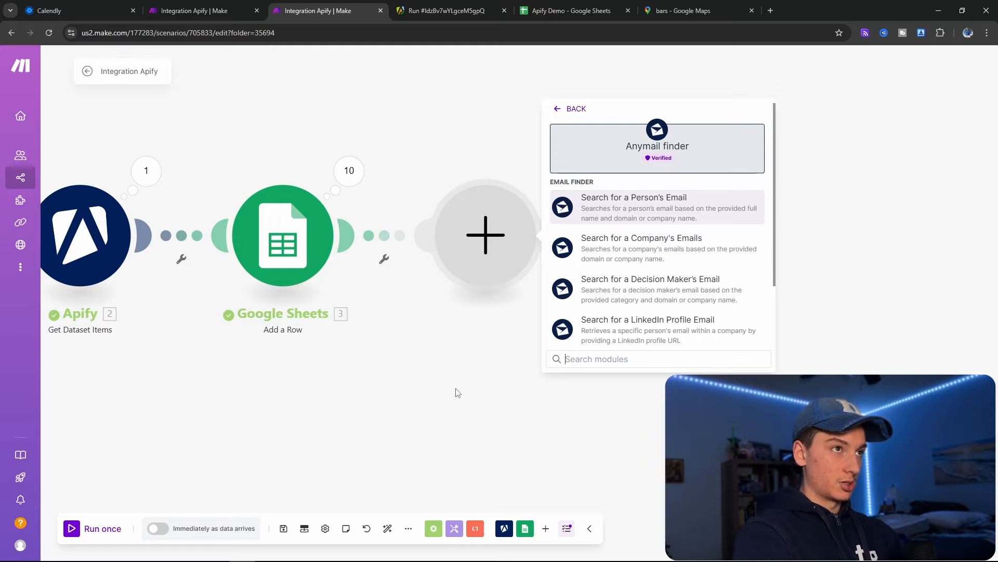
scroll(586, 301, "down", 2)
scroll(586, 312, "up", 1)
scroll(574, 310, "down", 1)
left_click_drag(330, 347, 503, 370)
left_click(507, 368)
left_click_drag(582, 378, 758, 359)
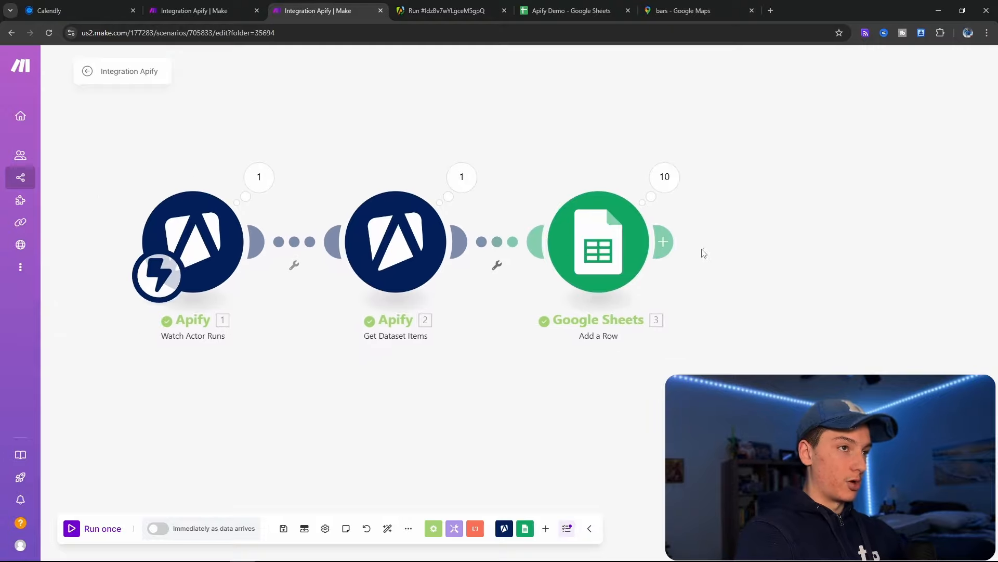
- Search for "never" and add a NeverBounce Get an Email Verification module after the Google Sheets Add a Row module
left_click(667, 242)
left_click(786, 230)
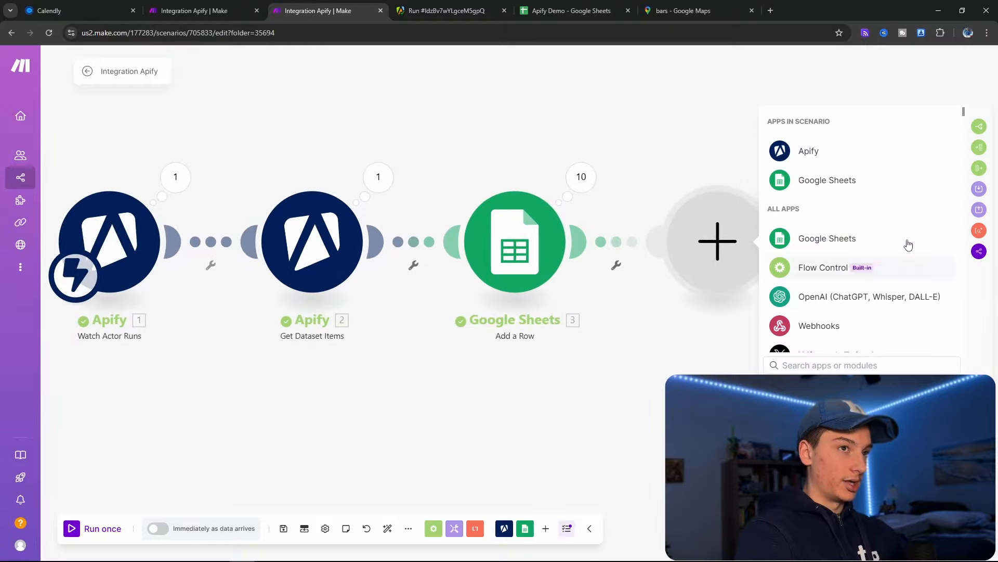
type("never")
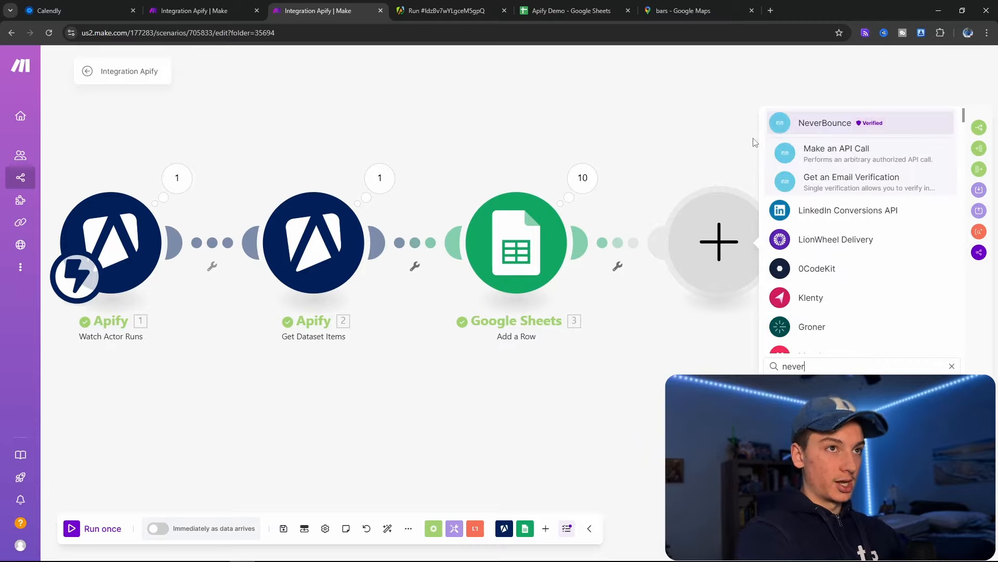
left_click(790, 182)
left_click(729, 231)
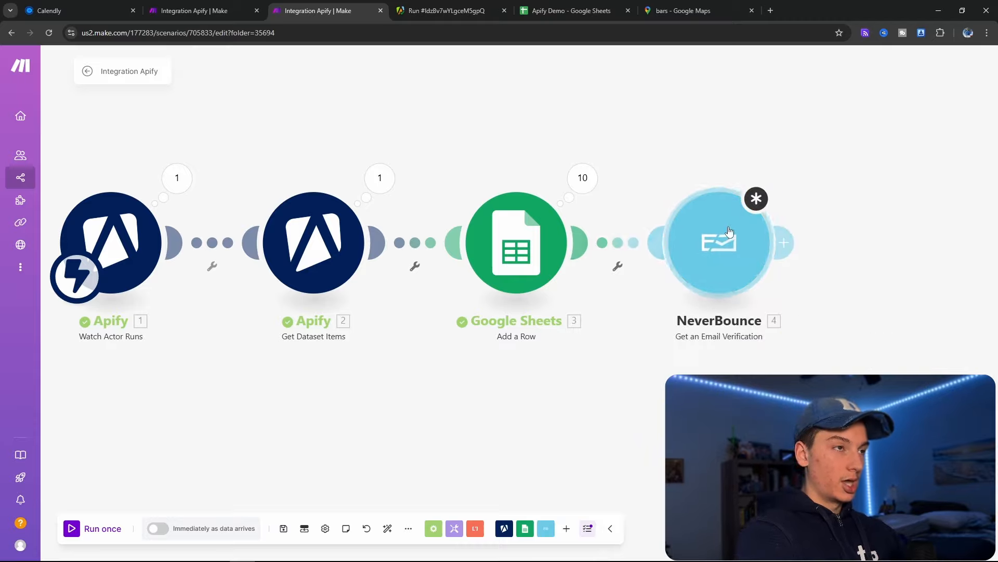
left_click_drag(247, 166, 691, 201)
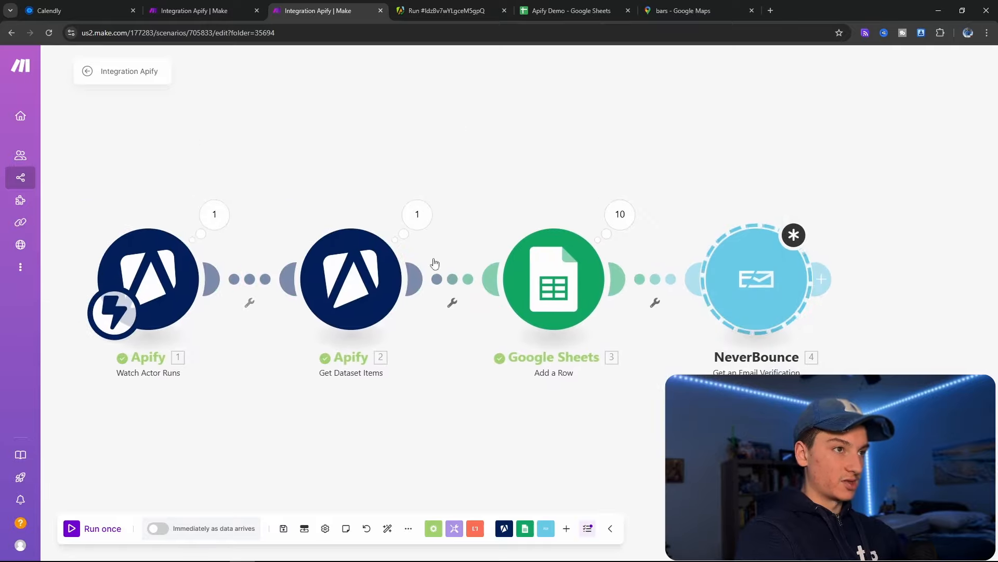